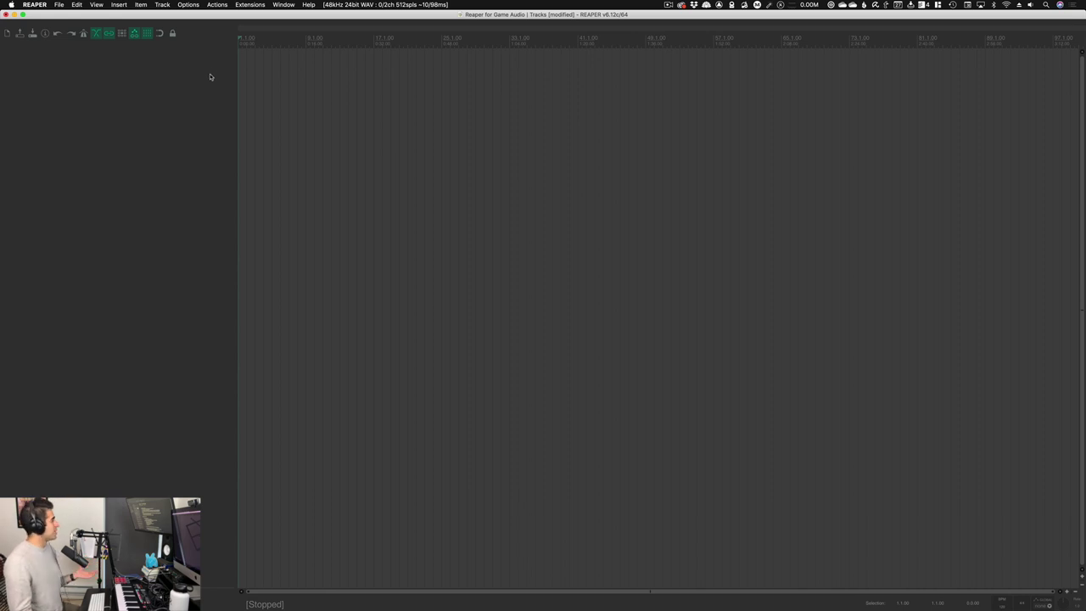
- Add one new track to the empty project
{"action": "double_click", "coordinate": [68, 83]}
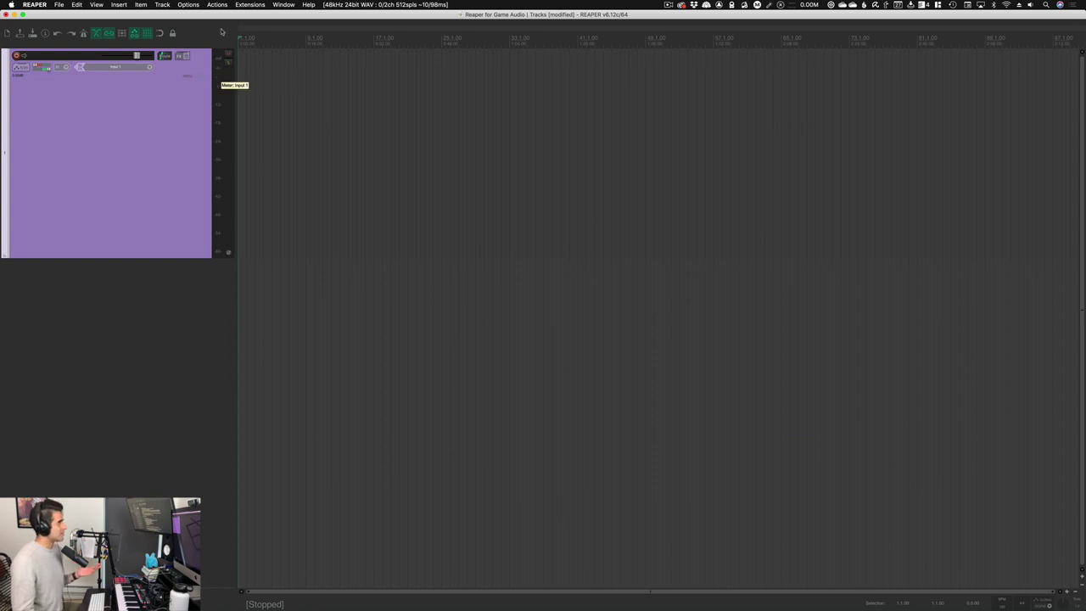
- Search the action list for "new track" and check the shortcuts of Track: Insert new track and Track: Insert multiple new tracks
{"action": "left_click", "coordinate": [166, 7]}
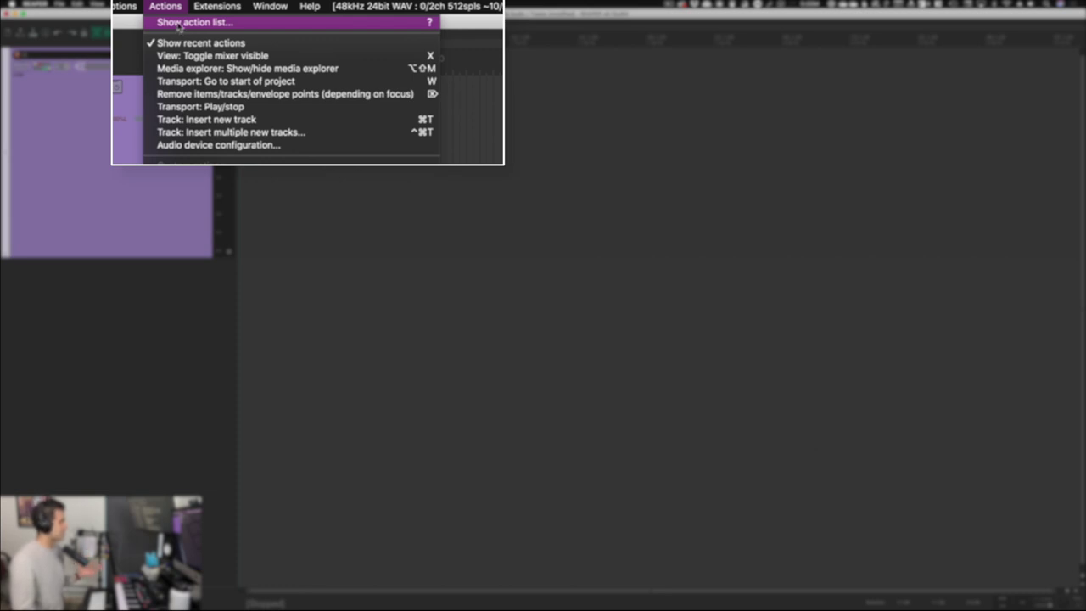
{"action": "left_click", "coordinate": [179, 25]}
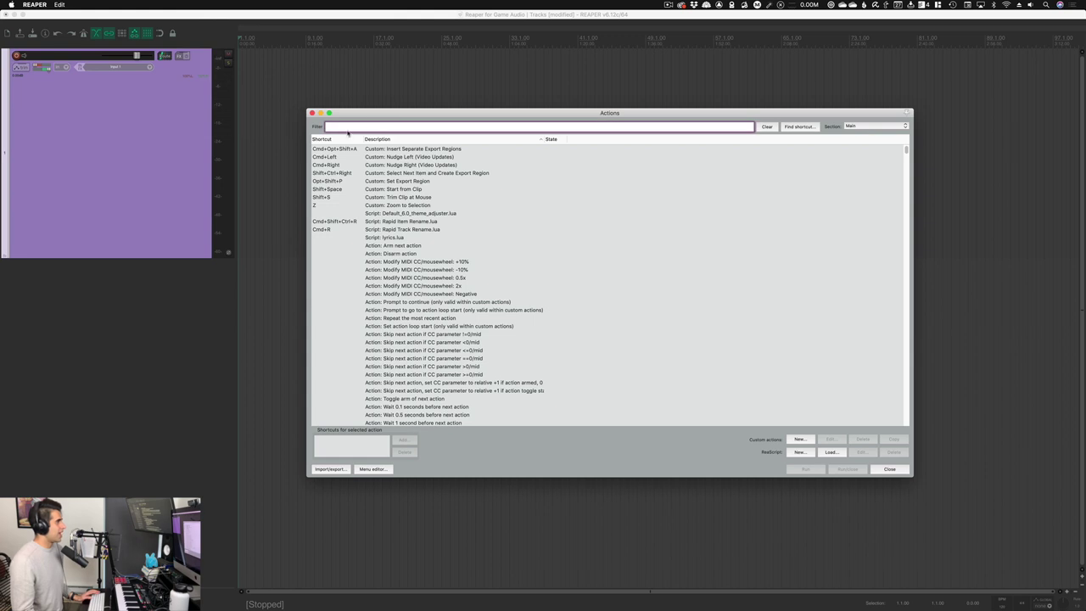
{"action": "type", "text": "new track"}
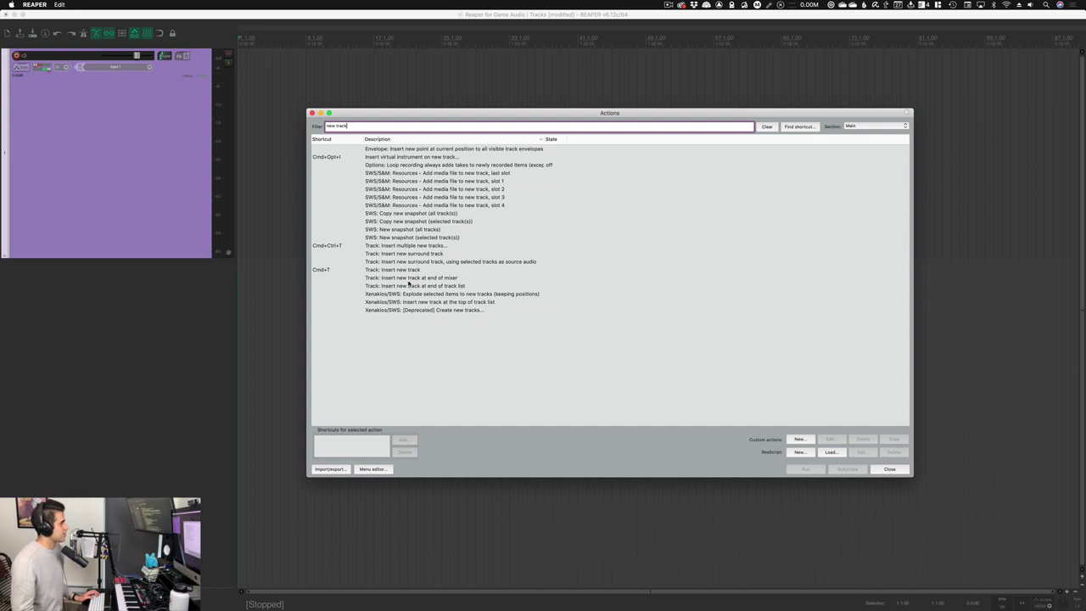
{"action": "left_click", "coordinate": [405, 269]}
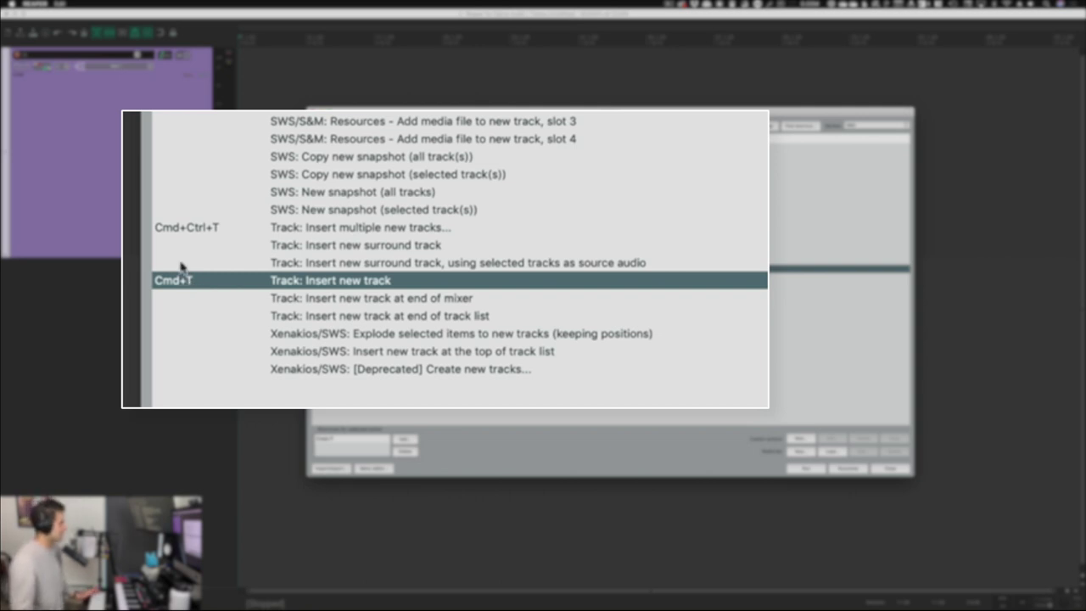
{"action": "left_click", "coordinate": [332, 229]}
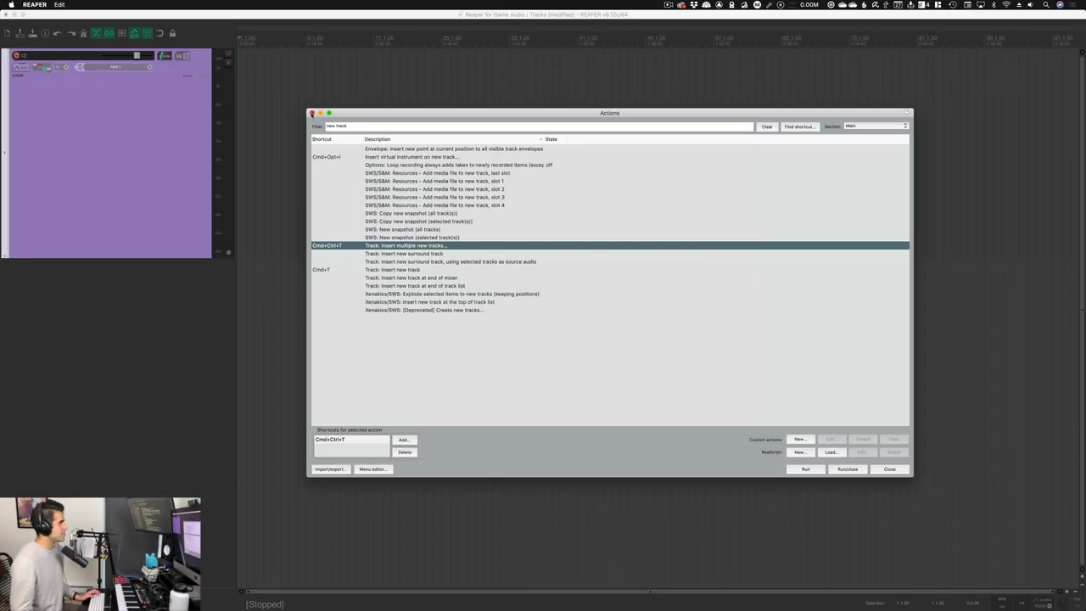
{"action": "key", "text": "Escape"}
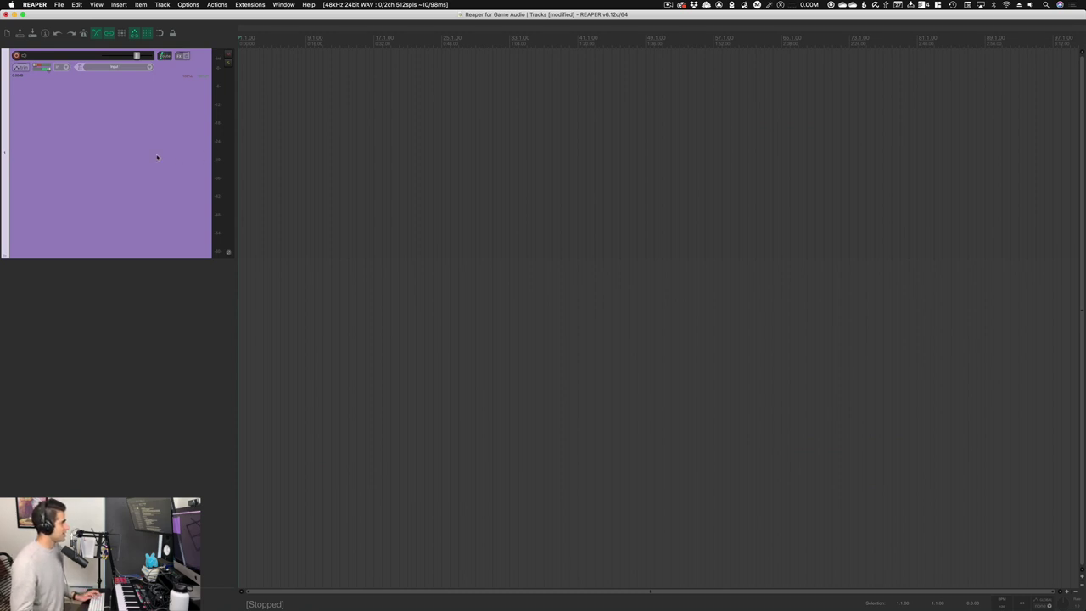
- Insert a long run of individual new tracks one after another below the existing track
{"action": "key", "text": "super+t"}
{"action": "key", "text": "super+t"}
{"action": "key", "text": "super+t"}
{"action": "key", "text": "super+t"}
{"action": "key", "text": "super+t"}
{"action": "key", "text": "super+t"}
{"action": "key", "text": "super+t"}
{"action": "key", "text": "super+t"}
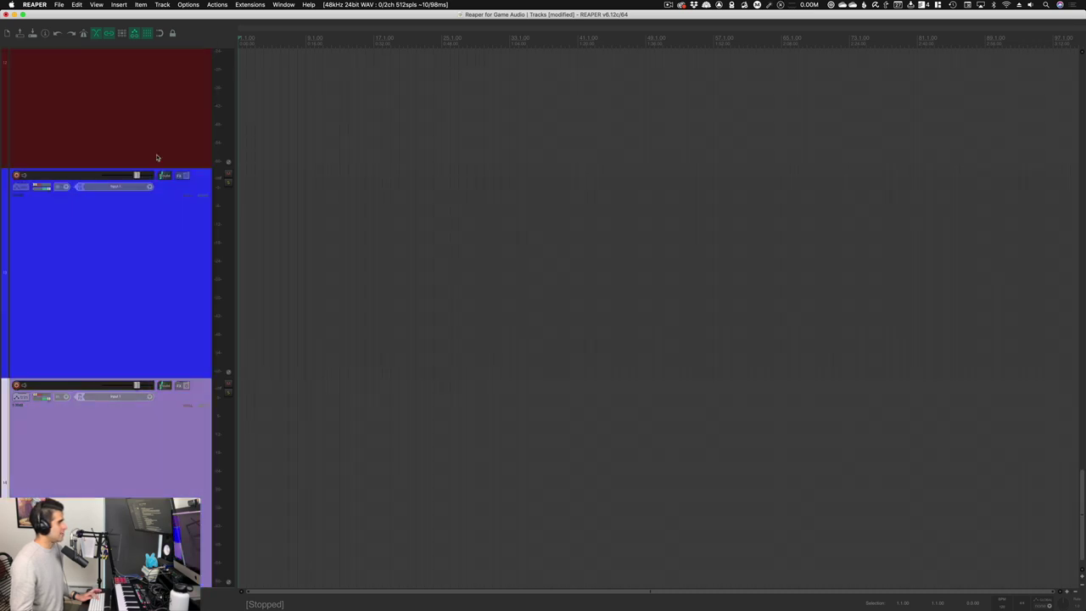
{"action": "key", "text": "super+t"}
{"action": "key", "text": "super+t"}
{"action": "key", "text": "super+t"}
{"action": "key", "text": "super+t"}
{"action": "key", "text": "super+t"}
{"action": "key", "text": "super+t"}
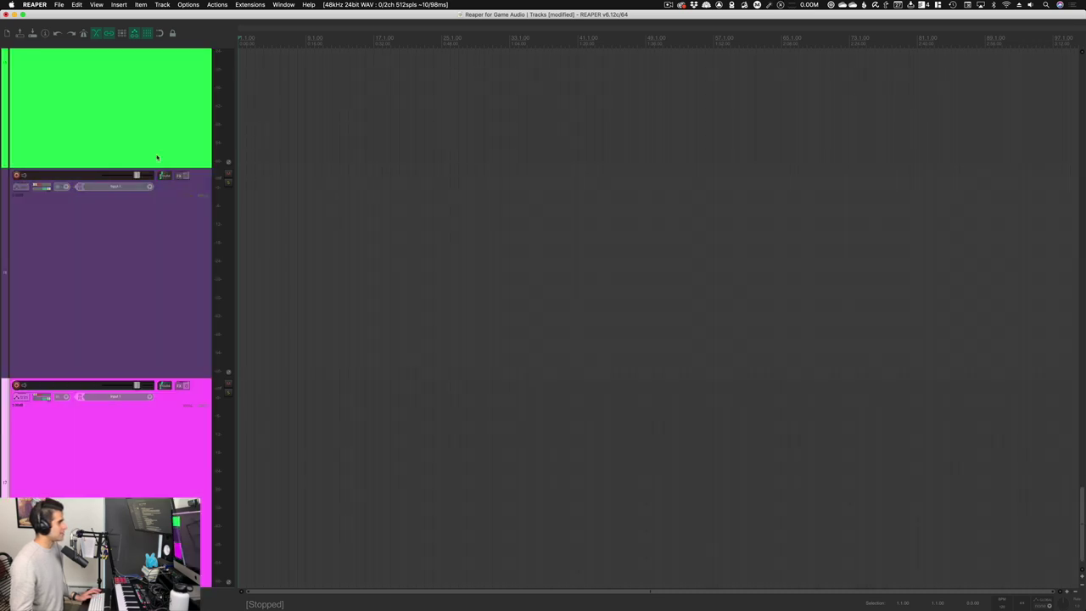
- Select every track in the project and delete them all
{"action": "left_click", "coordinate": [153, 252]}
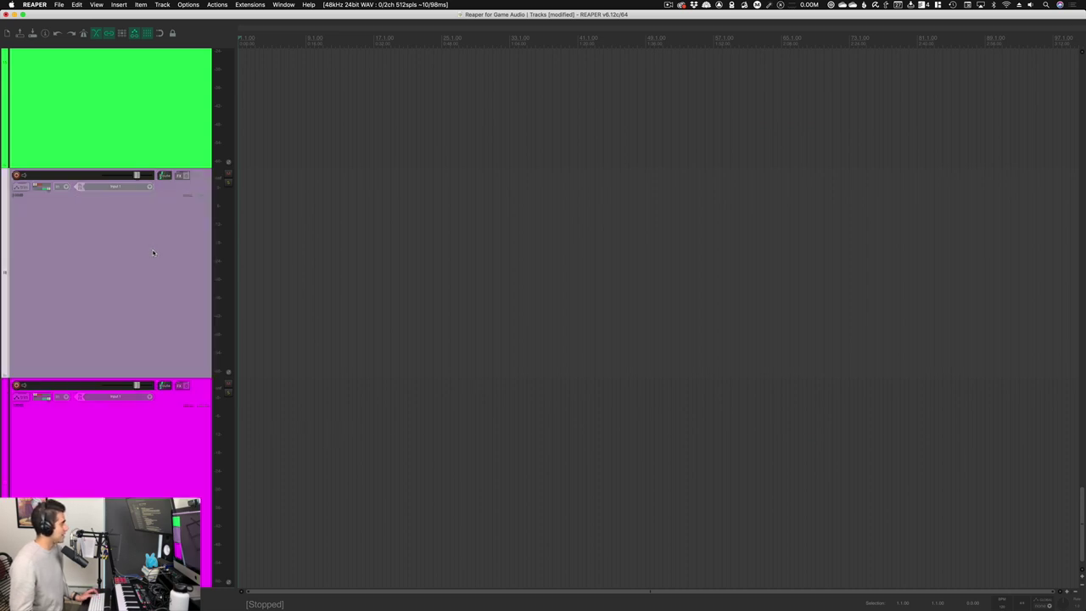
{"action": "key", "text": "super+a"}
{"action": "key", "text": "Delete"}
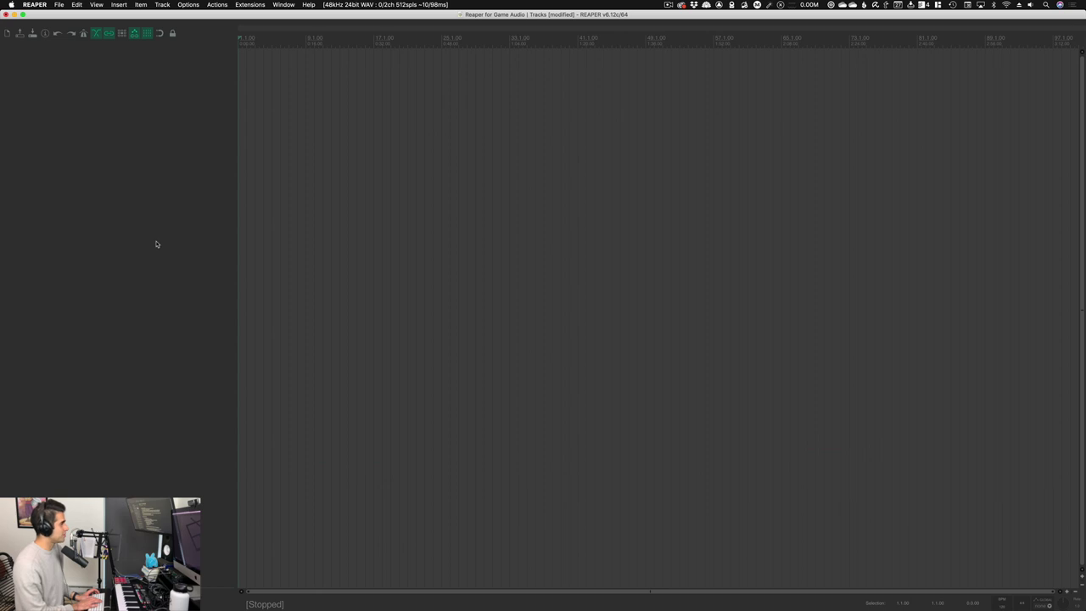
- Insert 10 tracks at once, named "Explosion Layer", after the last touched track
{"action": "key", "text": "super+shift+t"}
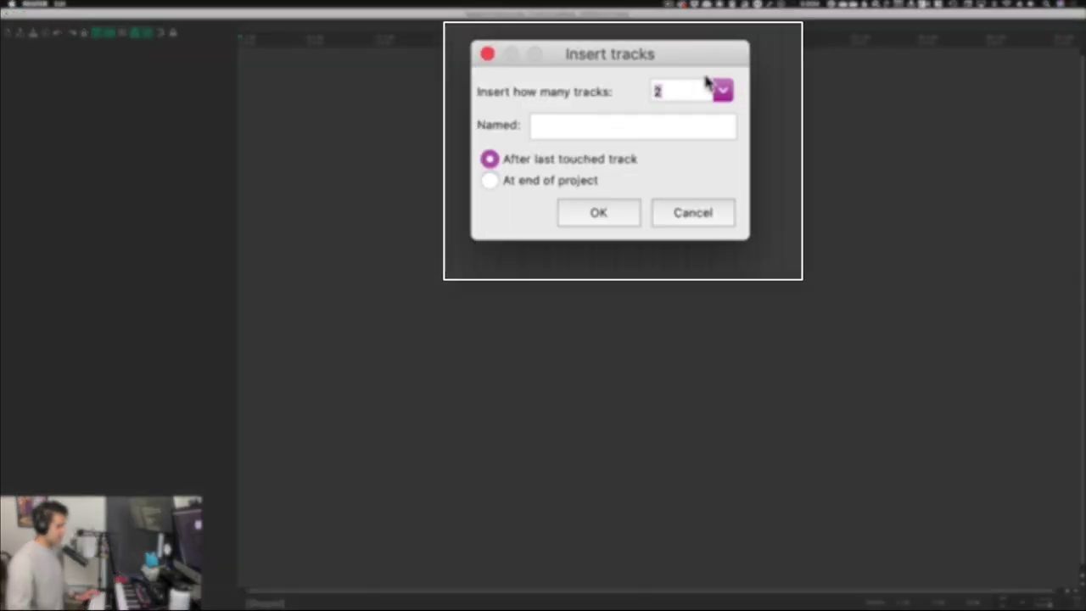
{"action": "type", "text": "10"}
{"action": "left_click", "coordinate": [629, 134]}
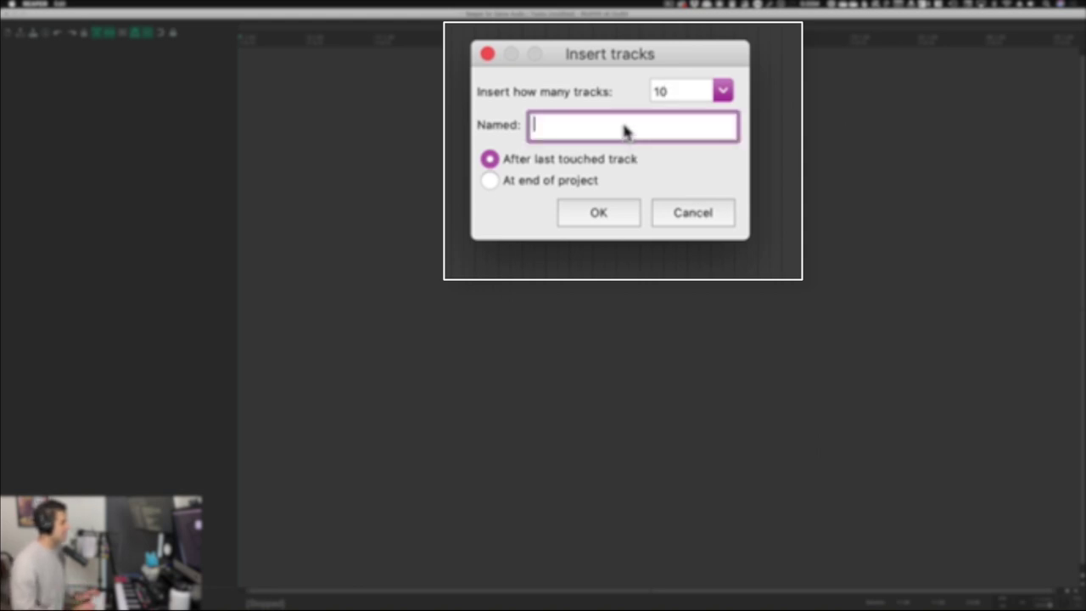
{"action": "type", "text": "Expl"}
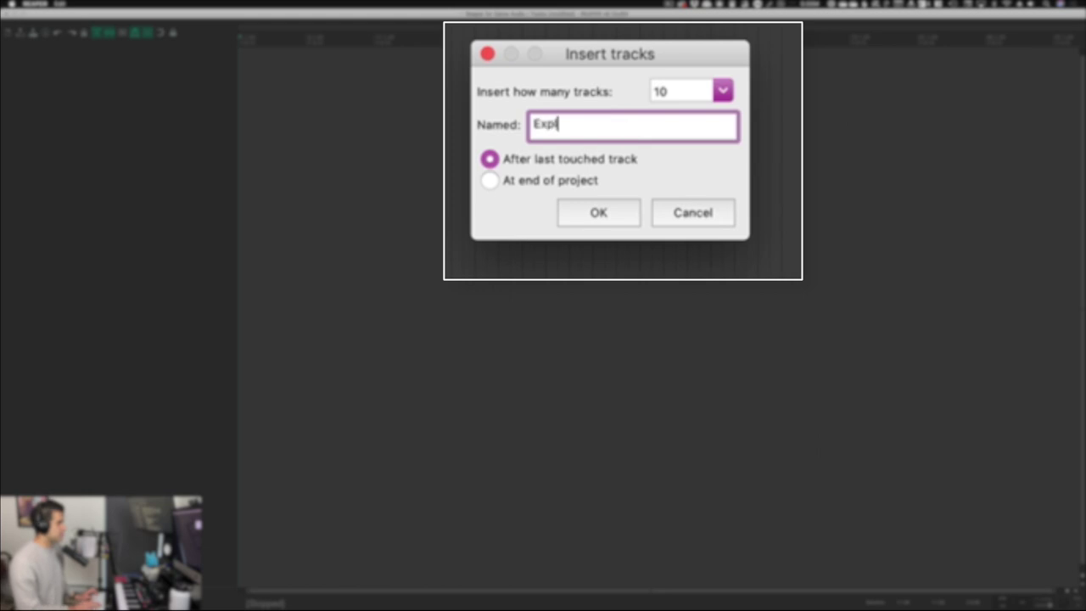
{"action": "type", "text": "osion Layer"}
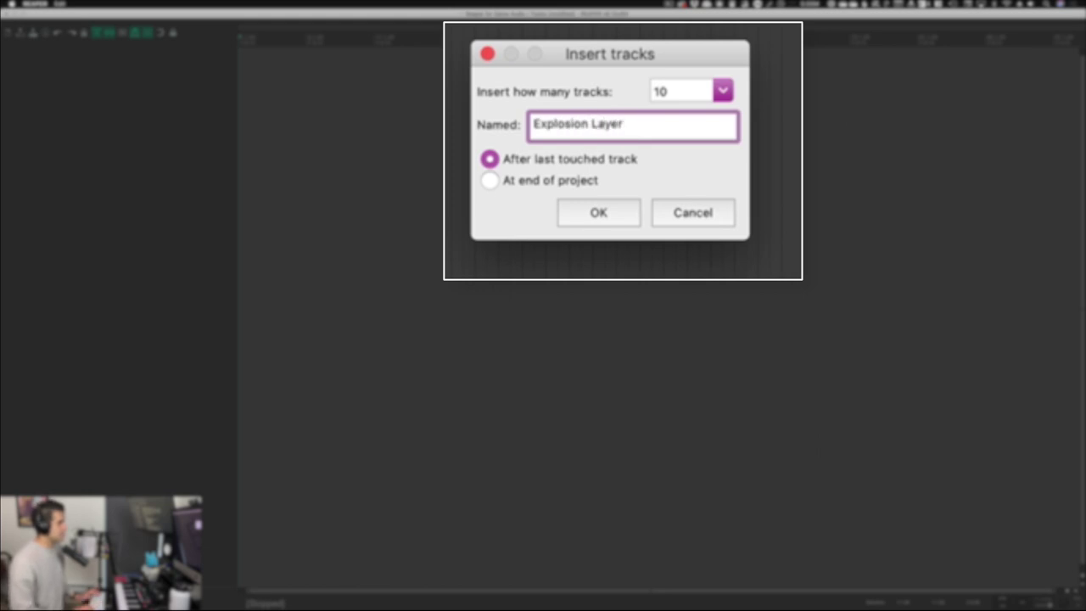
{"action": "key", "text": "Return"}
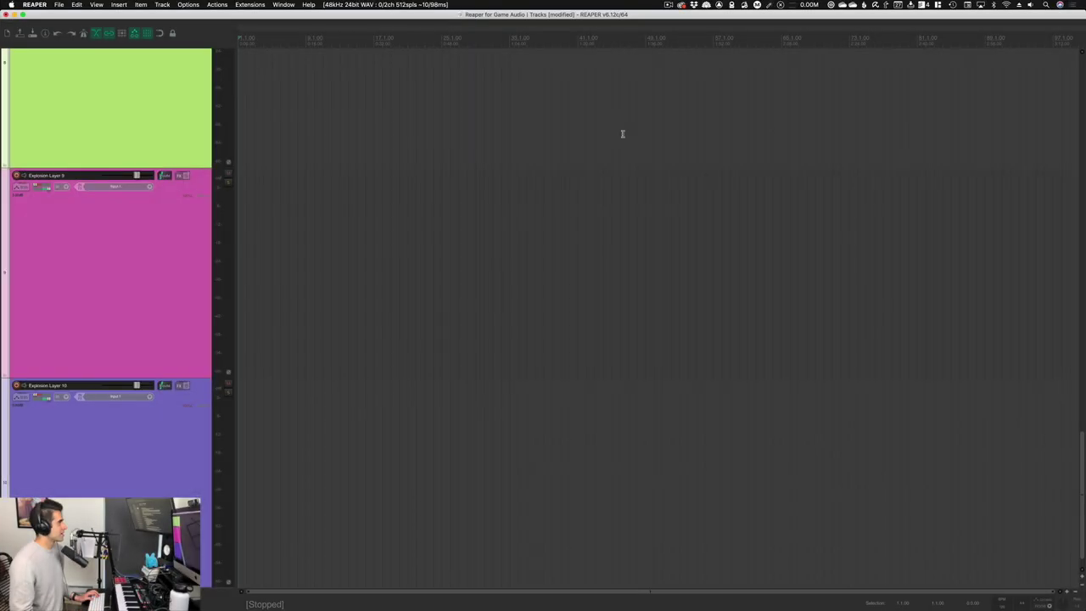
- Look through the numbered Explosion Layer tracks and delete all of them
{"action": "scroll", "coordinate": [170, 178], "scroll_direction": "up", "scroll_amount": 15}
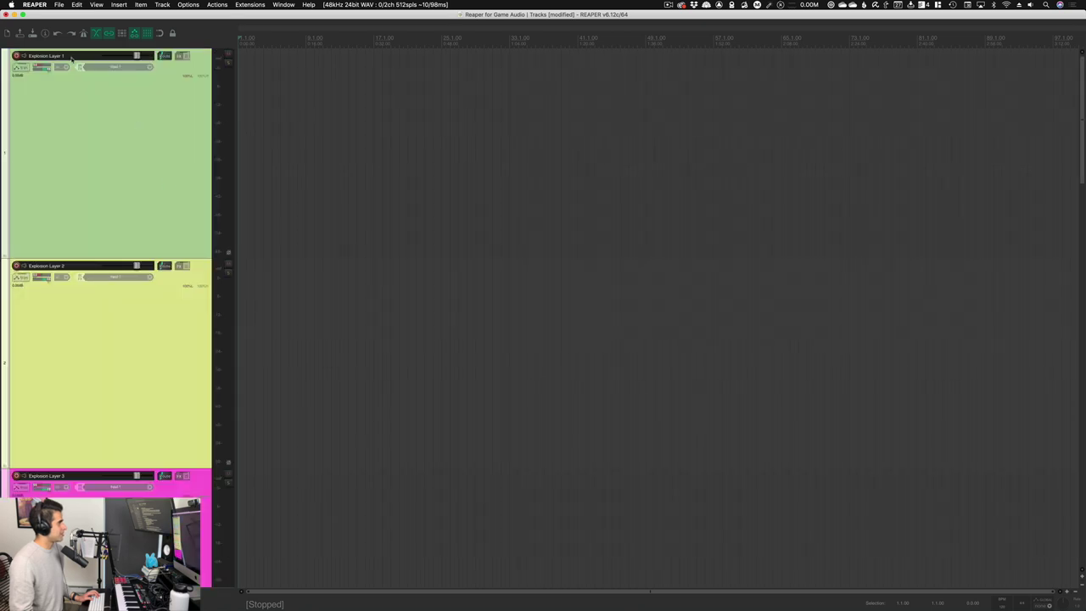
{"action": "scroll", "coordinate": [83, 264], "scroll_direction": "down", "scroll_amount": 10}
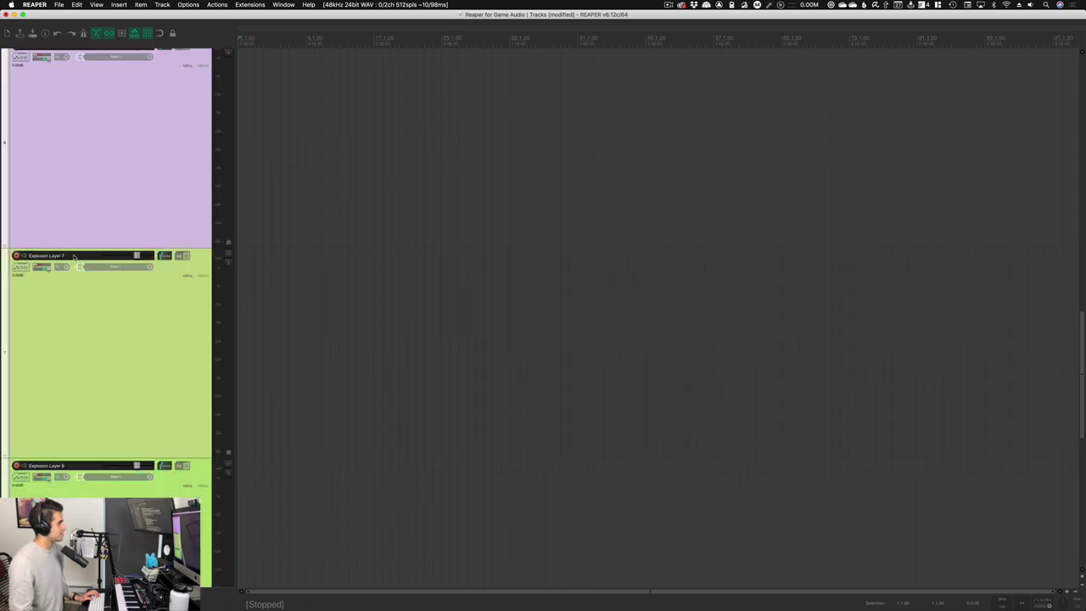
{"action": "scroll", "coordinate": [57, 230], "scroll_direction": "up", "scroll_amount": 4}
{"action": "scroll", "coordinate": [60, 229], "scroll_direction": "down", "scroll_amount": 9}
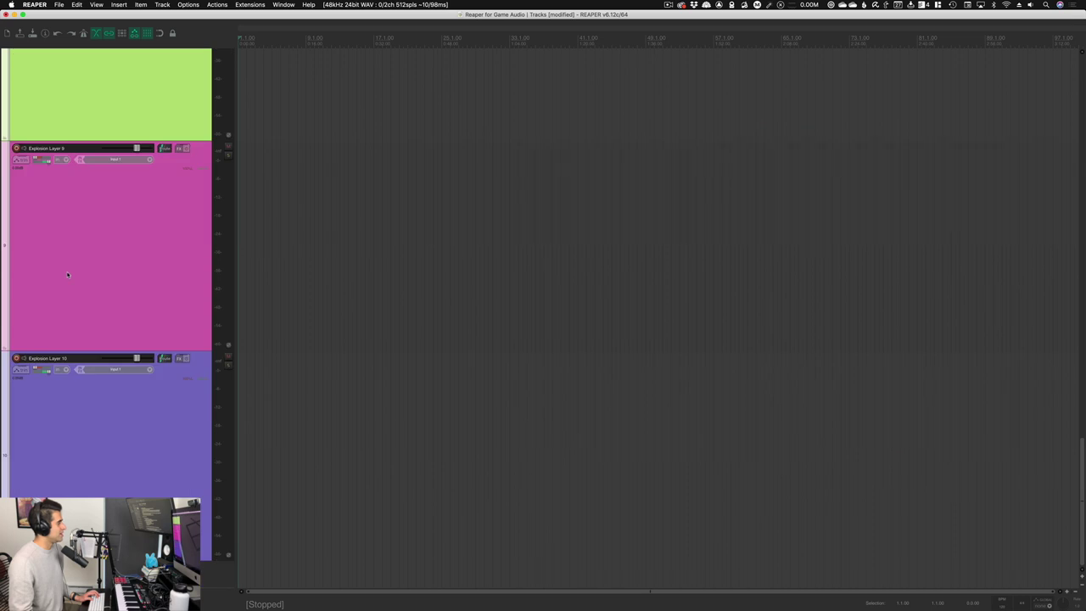
{"action": "scroll", "coordinate": [83, 401], "scroll_direction": "up", "scroll_amount": 10}
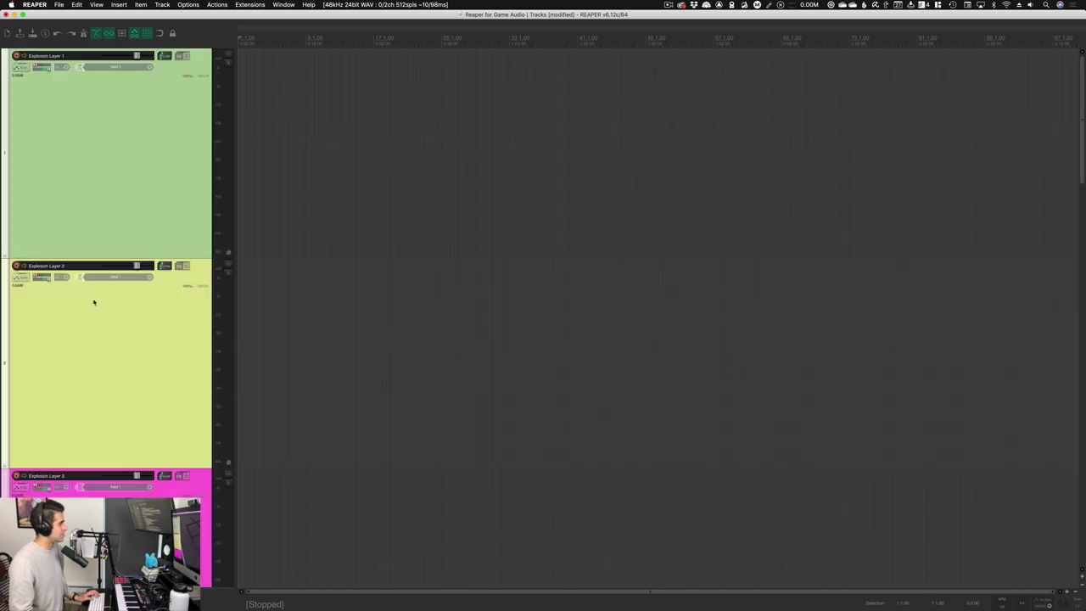
{"action": "scroll", "coordinate": [94, 302], "scroll_direction": "down", "scroll_amount": 10}
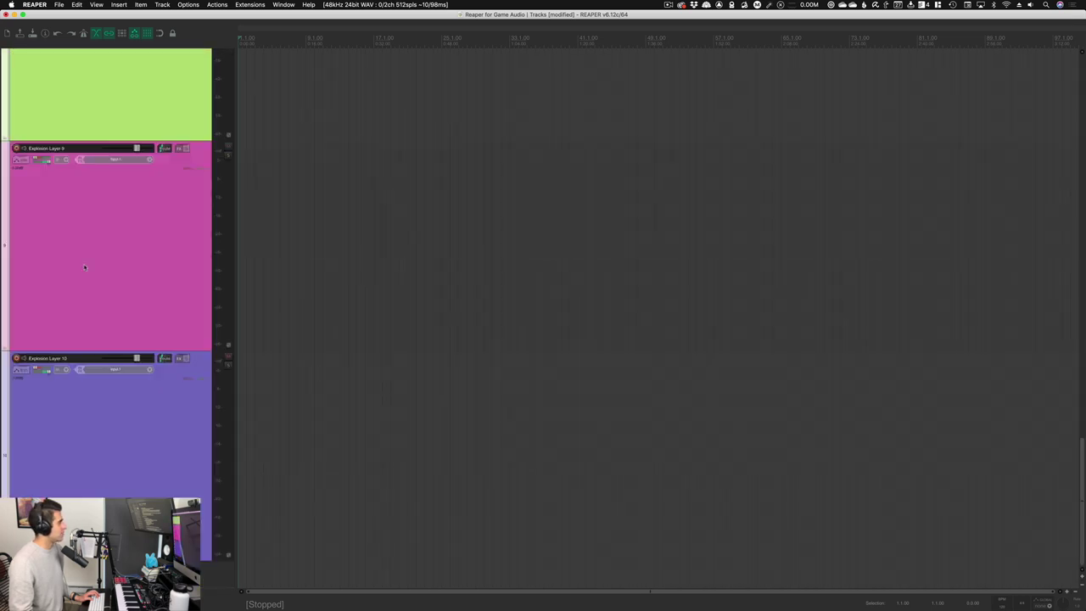
{"action": "scroll", "coordinate": [110, 398], "scroll_direction": "up", "scroll_amount": 10}
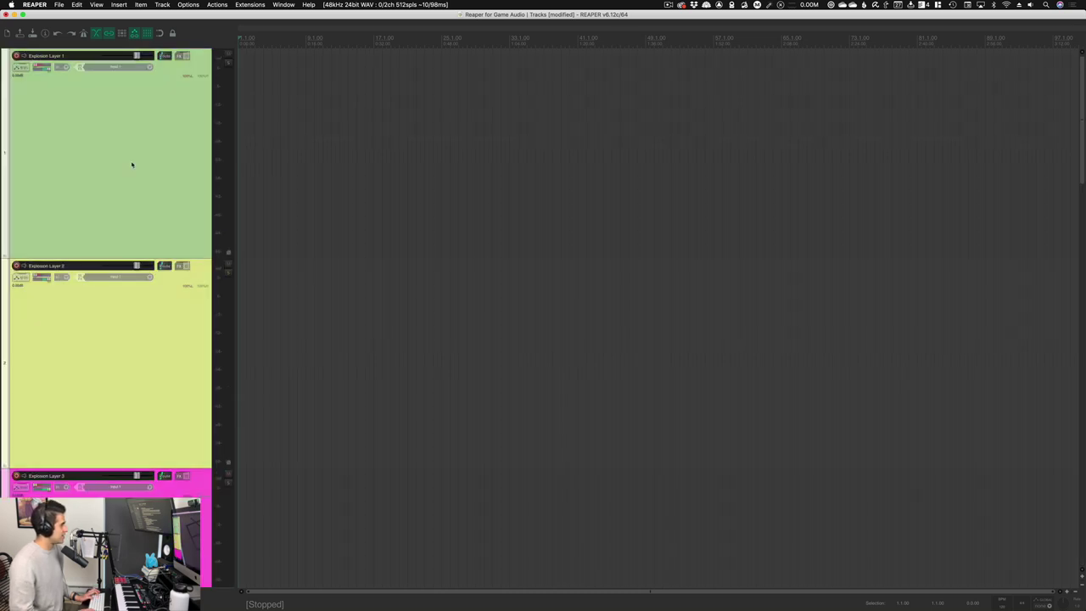
{"action": "key", "text": "Delete"}
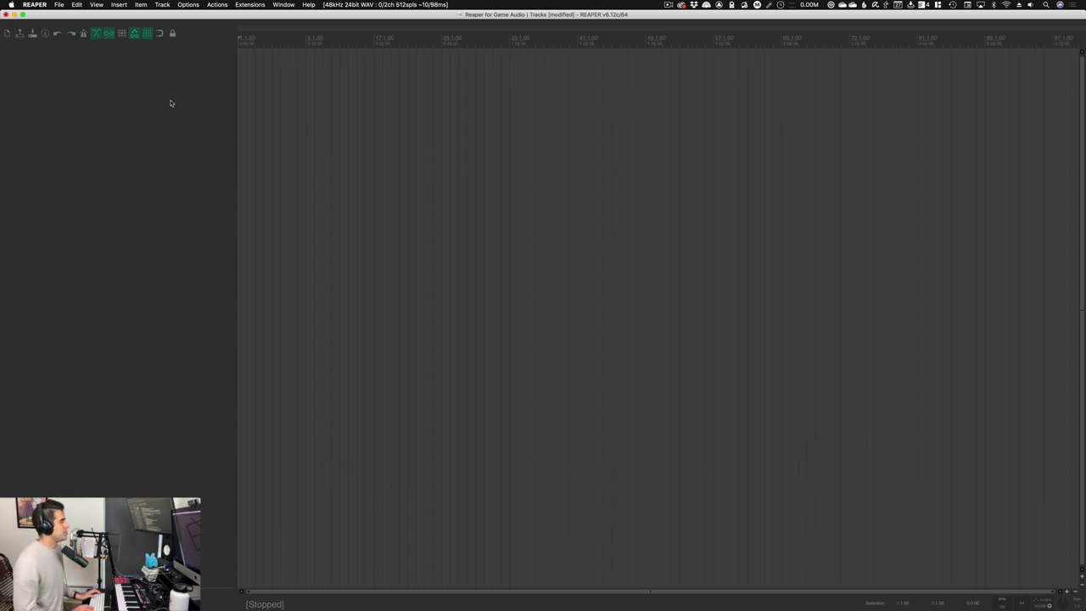
- Find "new track" in the action list and run Track: Insert new surround track
{"action": "key", "text": "question"}
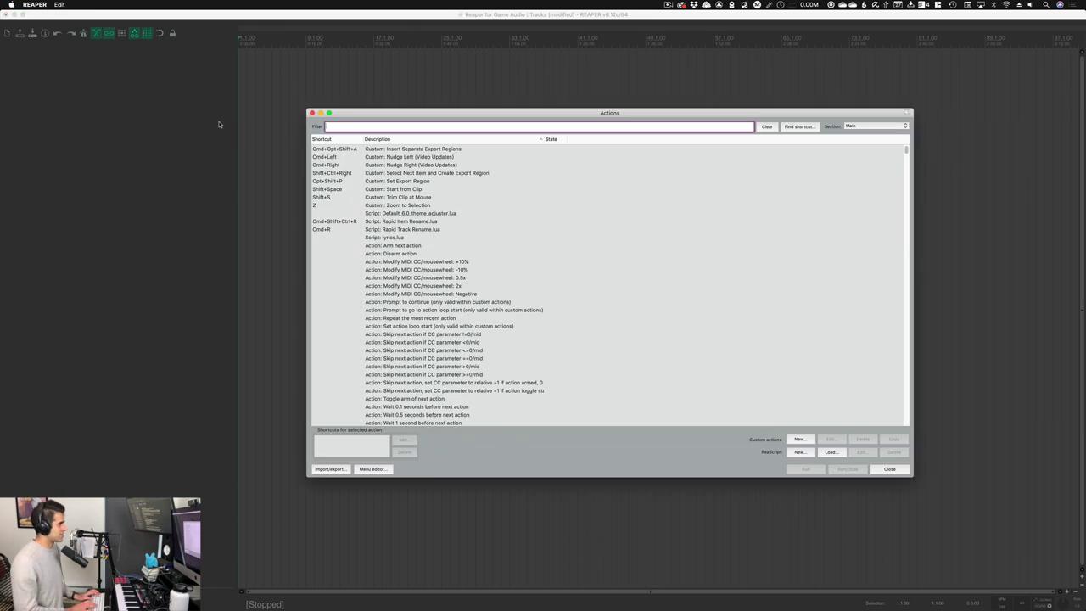
{"action": "type", "text": "new track"}
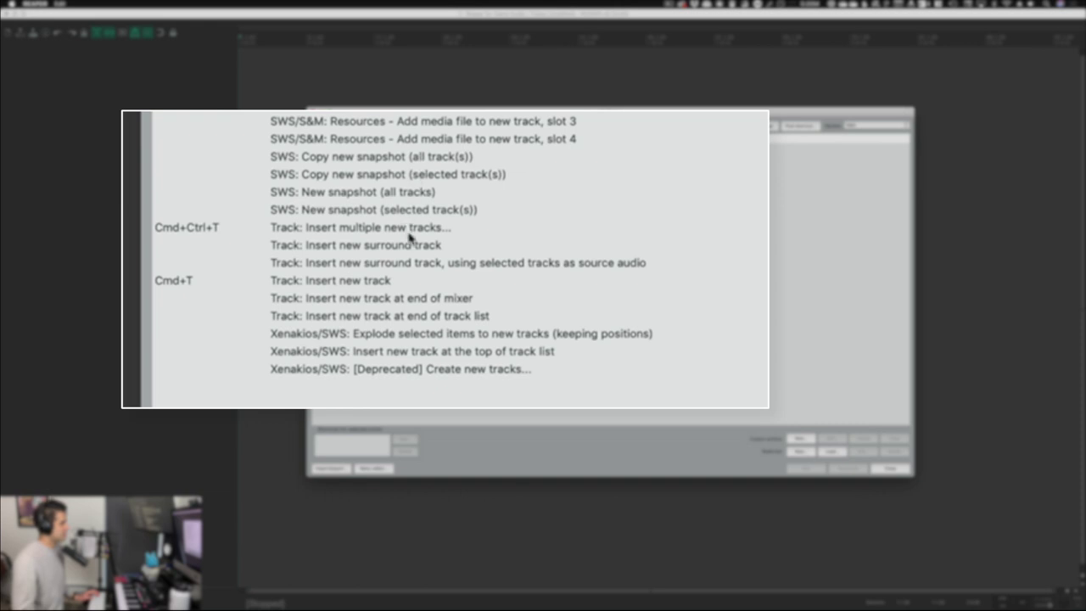
{"action": "left_click", "coordinate": [412, 245]}
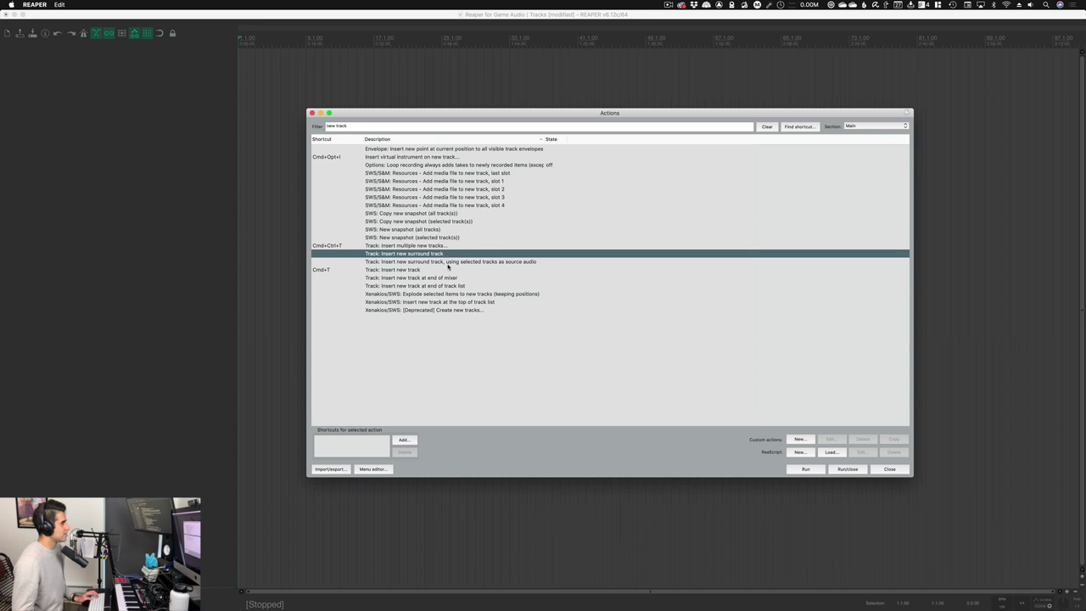
{"action": "left_click", "coordinate": [806, 468]}
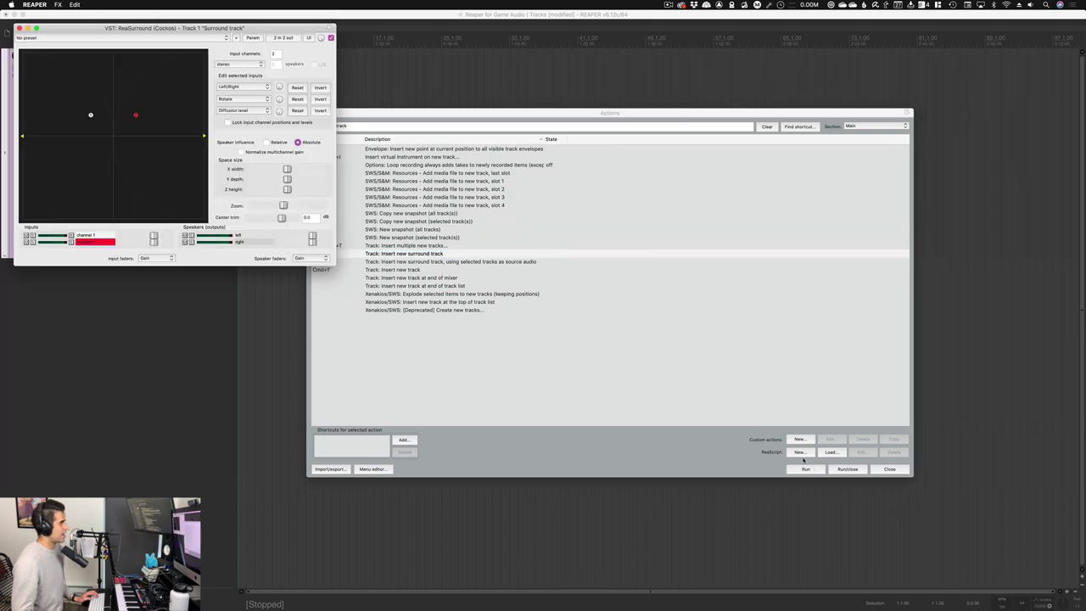
- Close the action list and move the ReaSurround window clear of the surround track's controls
{"action": "left_click", "coordinate": [415, 119]}
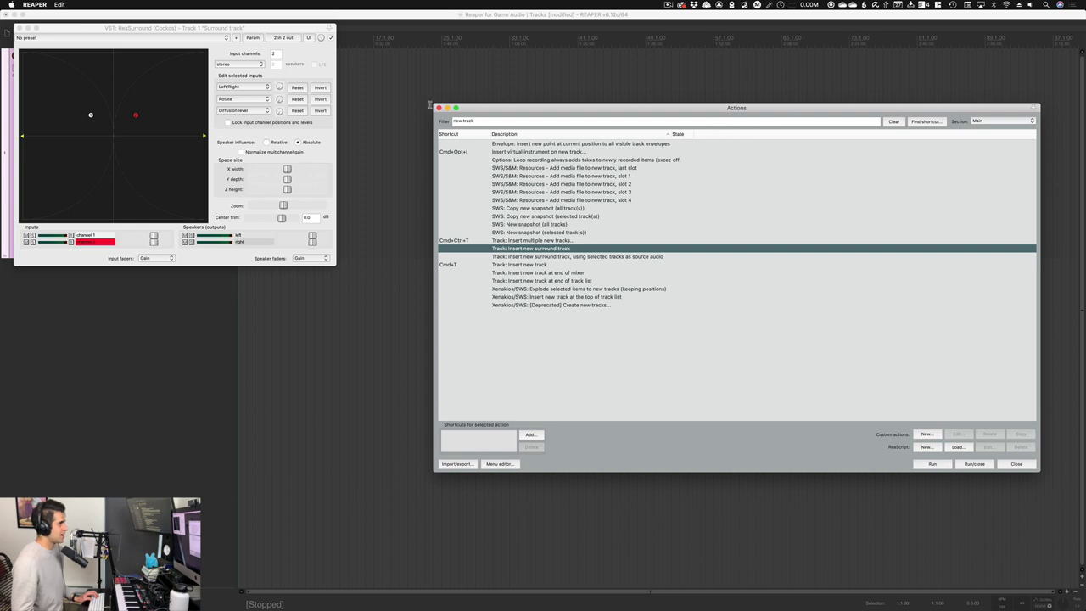
{"action": "key", "text": "Escape"}
{"action": "left_click_drag", "start_coordinate": [244, 28], "coordinate": [498, 45]}
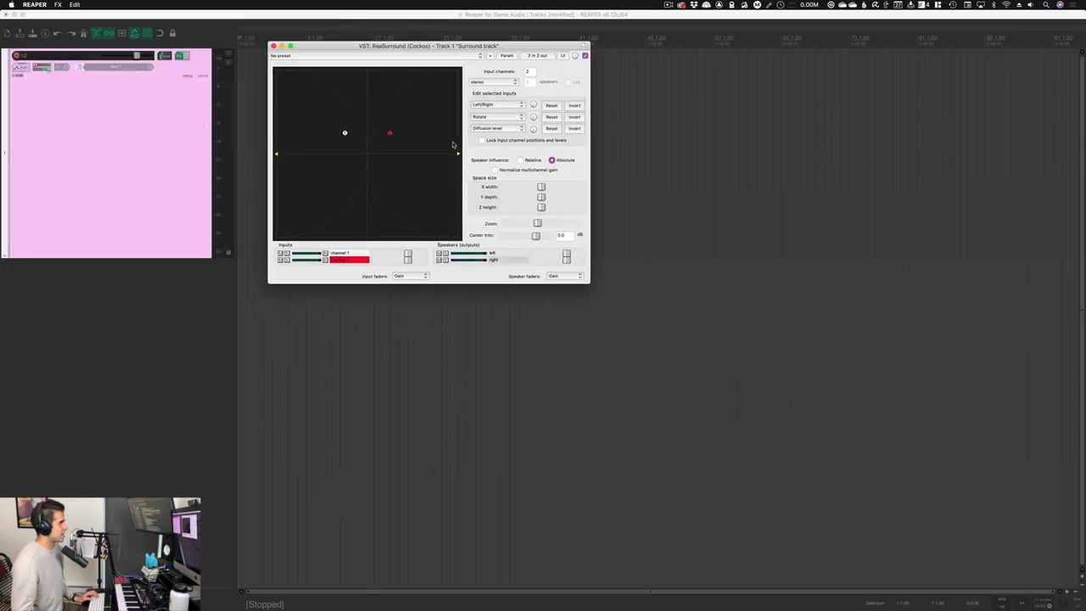
- Show the mixer below the arrangement to view the surround track's ReaSurround effect slot
{"action": "left_click", "coordinate": [184, 409]}
{"action": "key", "text": "super+m"}
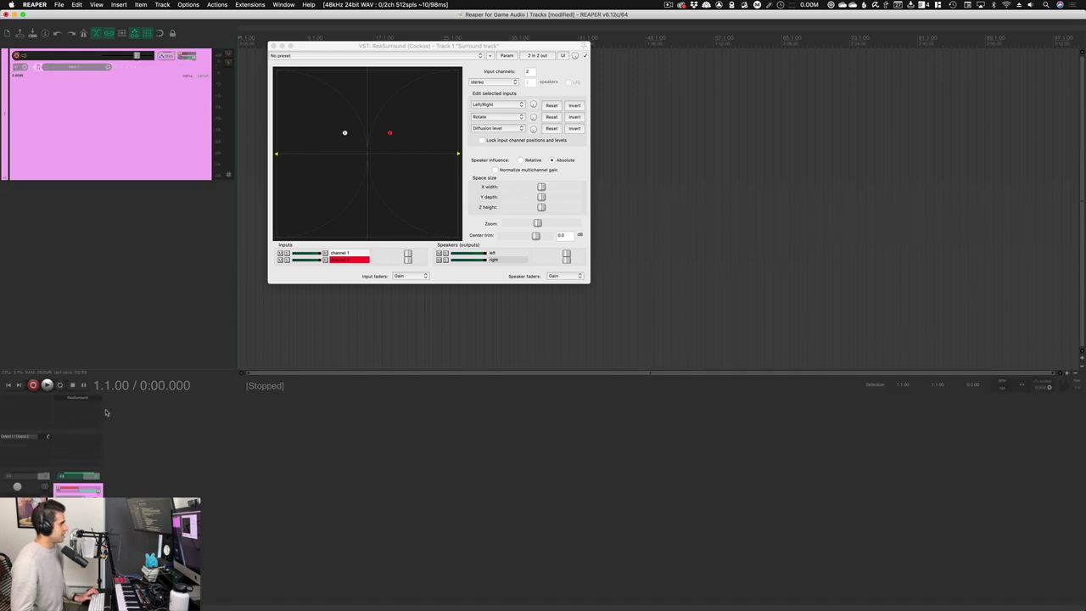
{"action": "left_click_drag", "start_coordinate": [133, 55], "coordinate": [137, 55]}
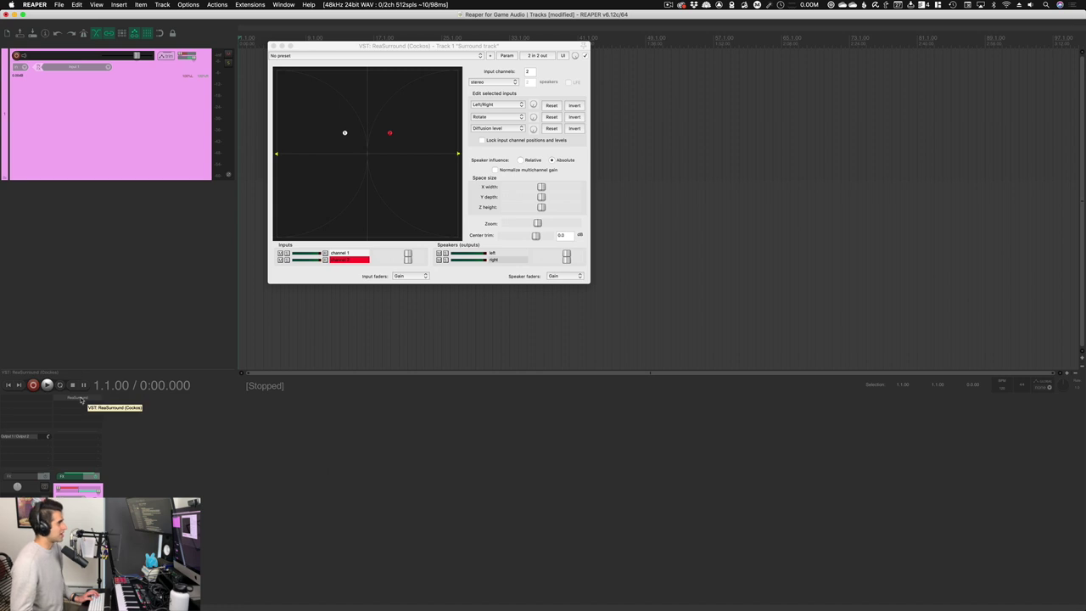
- Delete the surround track
{"action": "key", "text": "Delete"}
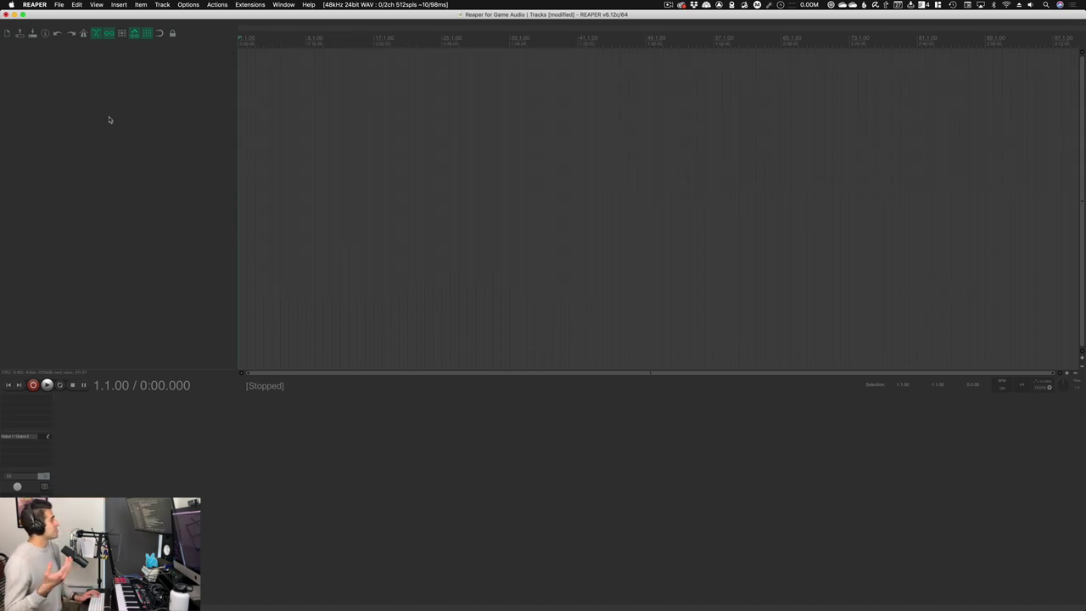
- Insert nine individual new tracks with the mixer showing and delete all of them
{"action": "key", "text": "super+z"}
{"action": "key", "text": "super+z"}
{"action": "key", "text": "super+z"}
{"action": "key", "text": "super+z"}
{"action": "key", "text": "super+z"}
{"action": "key", "text": "super+z"}
{"action": "key", "text": "super+z"}
{"action": "key", "text": "super+z"}
{"action": "key", "text": "super+z"}
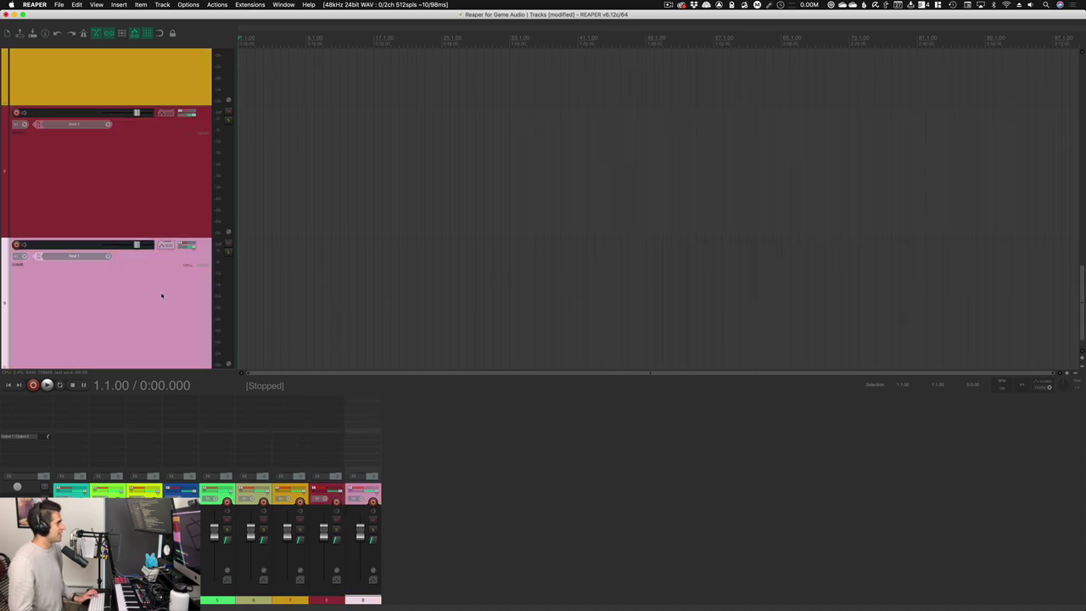
{"action": "scroll", "coordinate": [161, 295], "scroll_direction": "up", "scroll_amount": 15}
{"action": "key", "text": "super+z"}
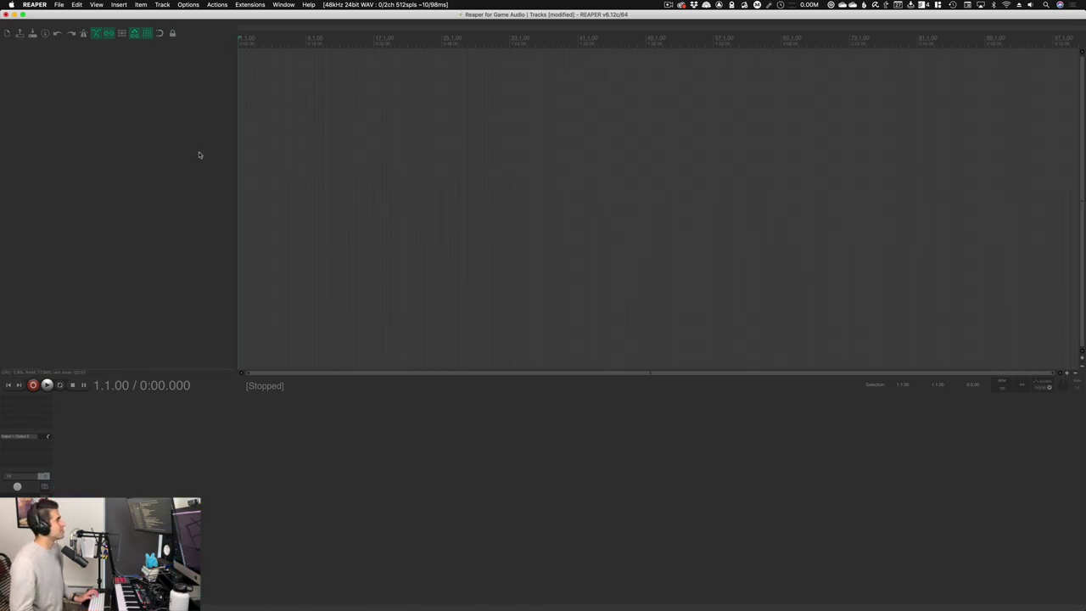
- Open the SWS extension's Auto Color/Icon/Layout window
{"action": "left_click", "coordinate": [226, 6]}
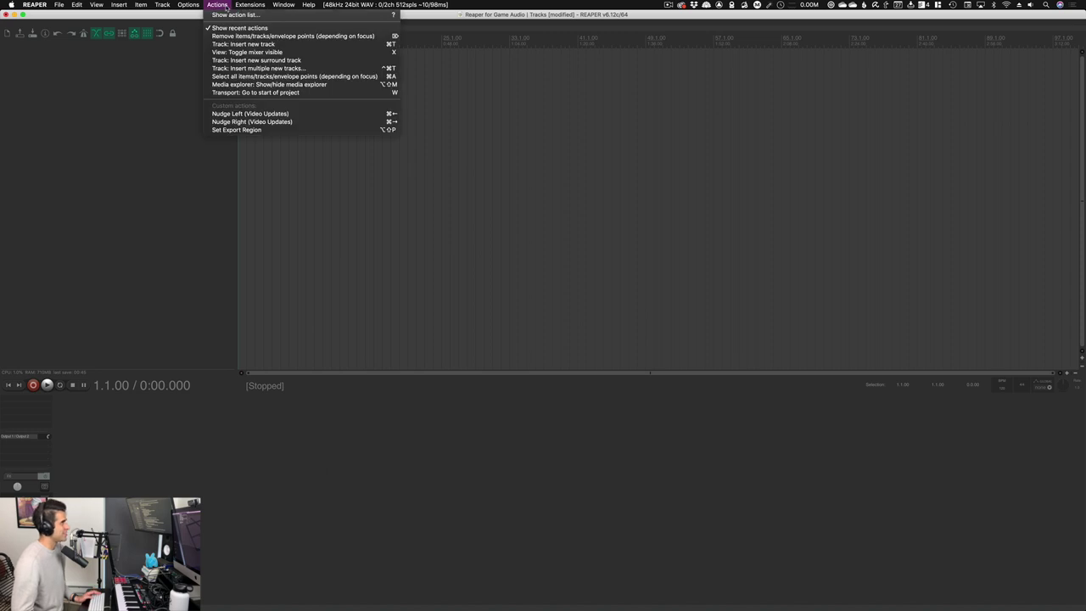
{"action": "mouse_move", "coordinate": [235, 5]}
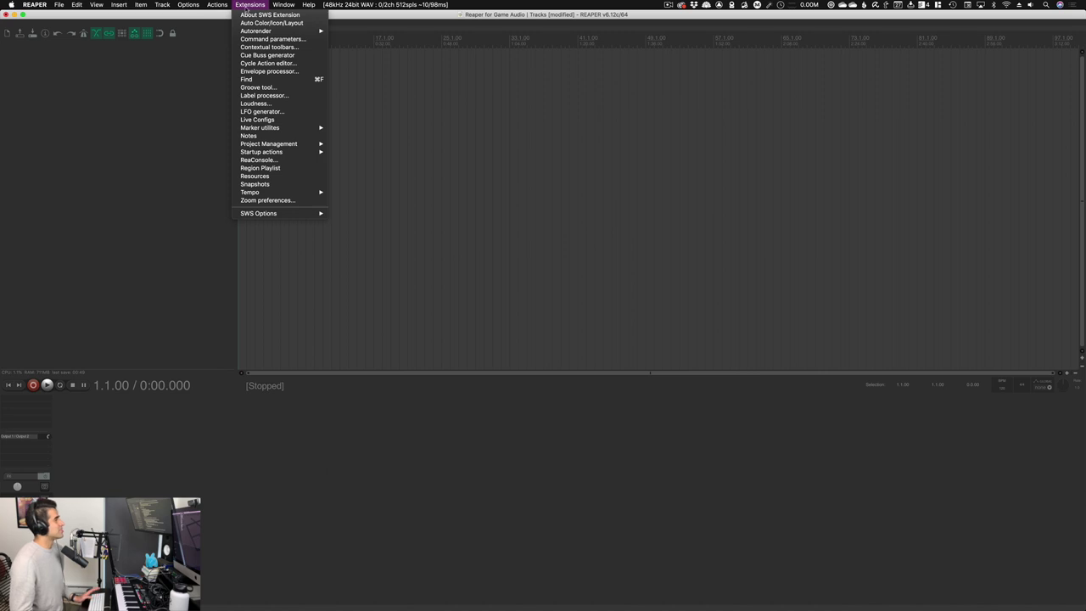
{"action": "mouse_move", "coordinate": [270, 215]}
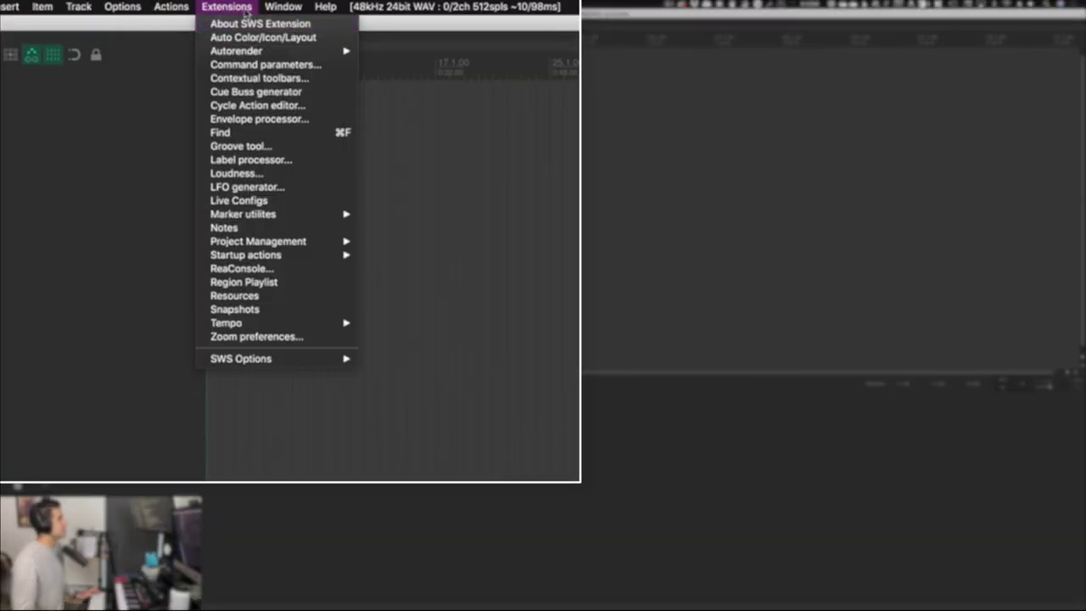
{"action": "mouse_move", "coordinate": [283, 359]}
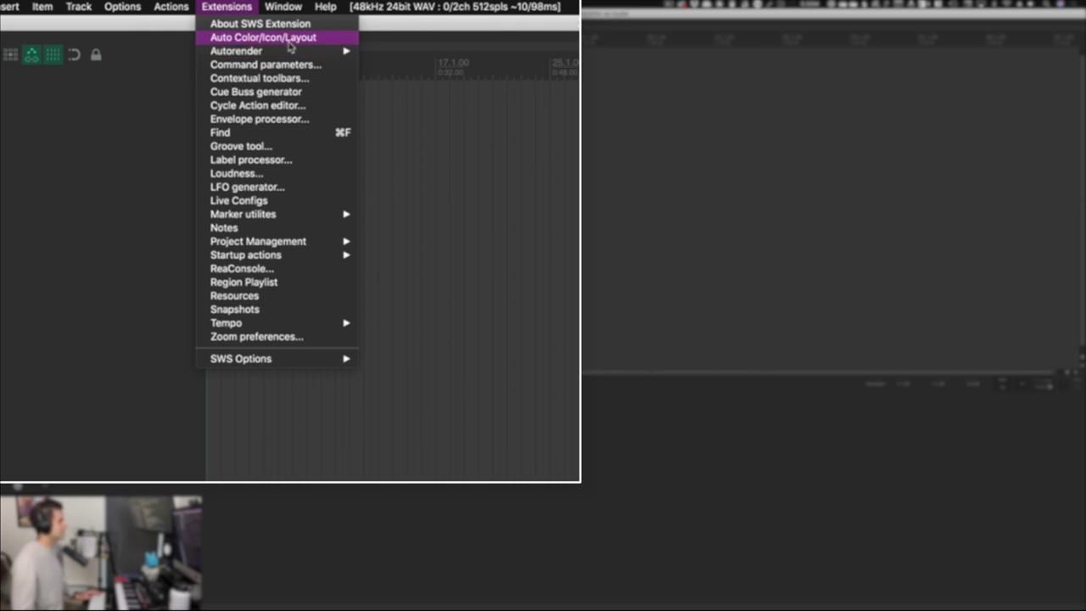
{"action": "left_click", "coordinate": [289, 43]}
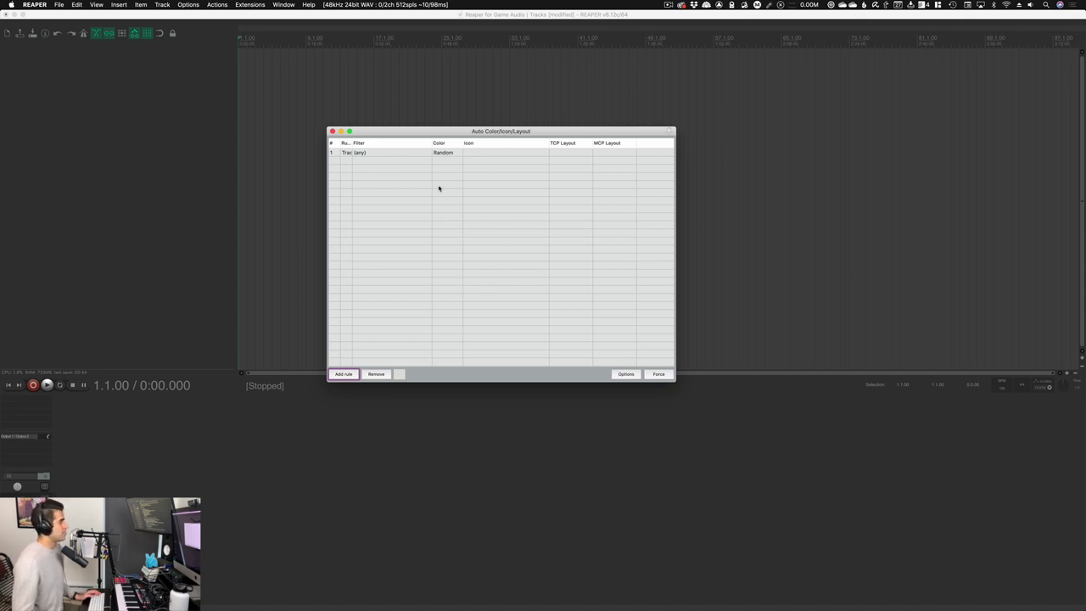
- Replace the existing auto-colour rule with a new Track rule using the filter (any) and the colour Random
{"action": "left_click", "coordinate": [401, 156]}
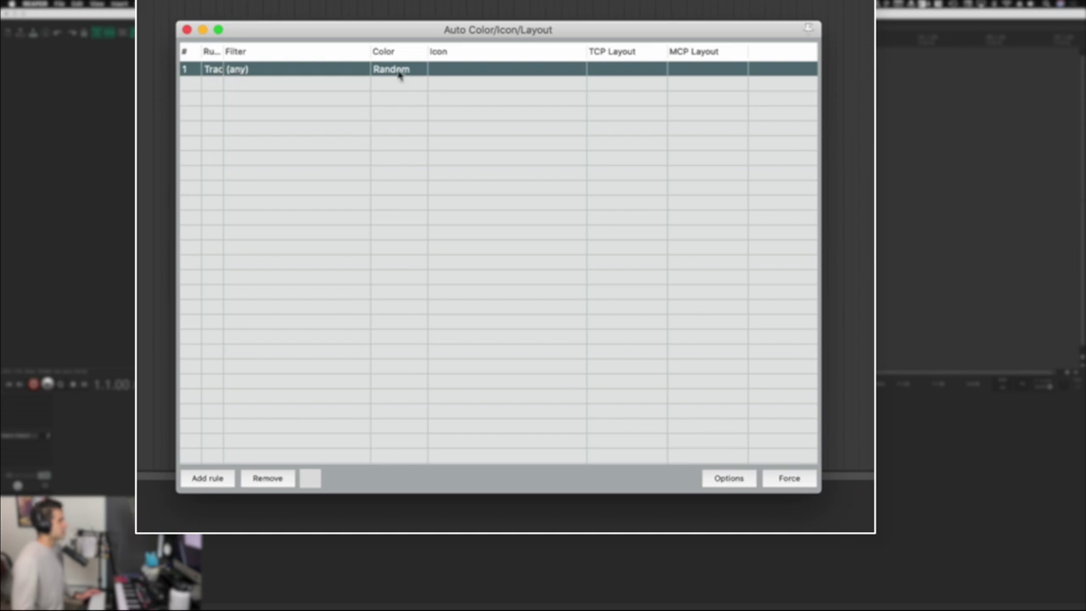
{"action": "left_click", "coordinate": [267, 478]}
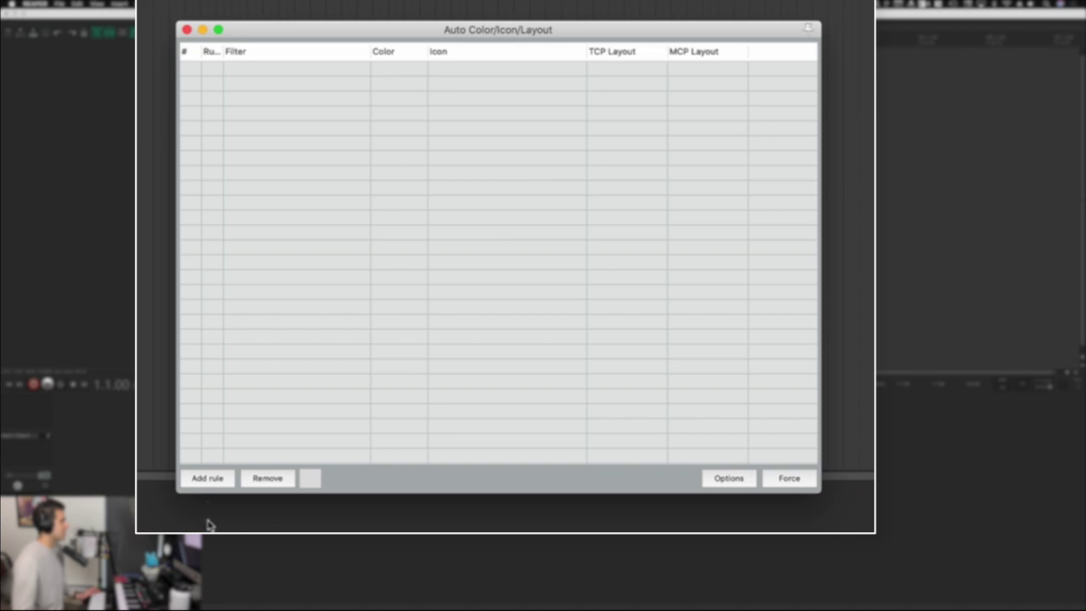
{"action": "left_click", "coordinate": [211, 478]}
{"action": "left_click", "coordinate": [220, 72]}
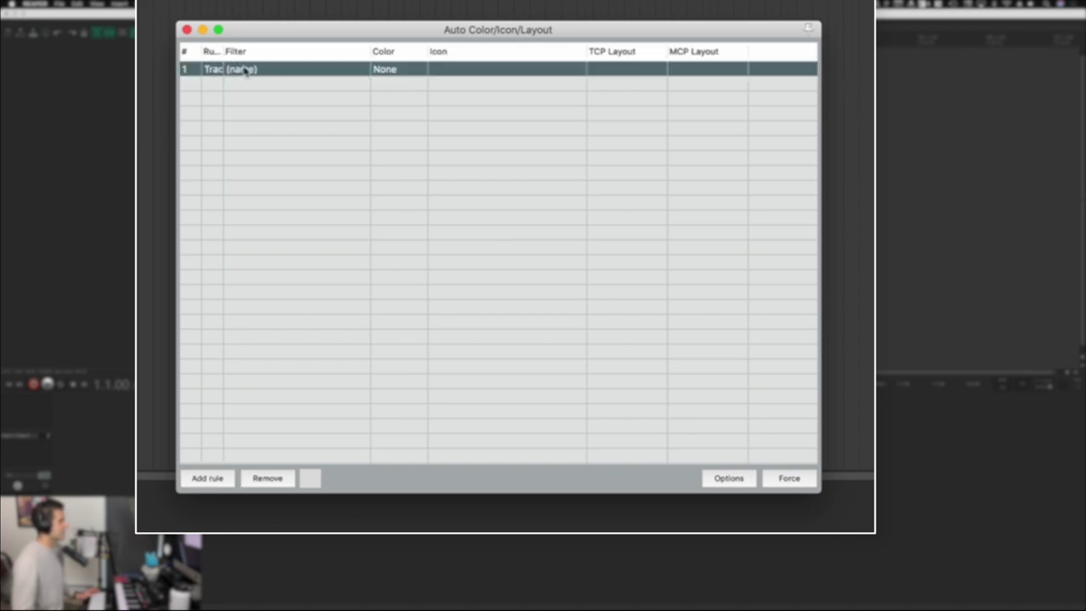
{"action": "left_click", "coordinate": [244, 71]}
{"action": "left_click", "coordinate": [211, 71]}
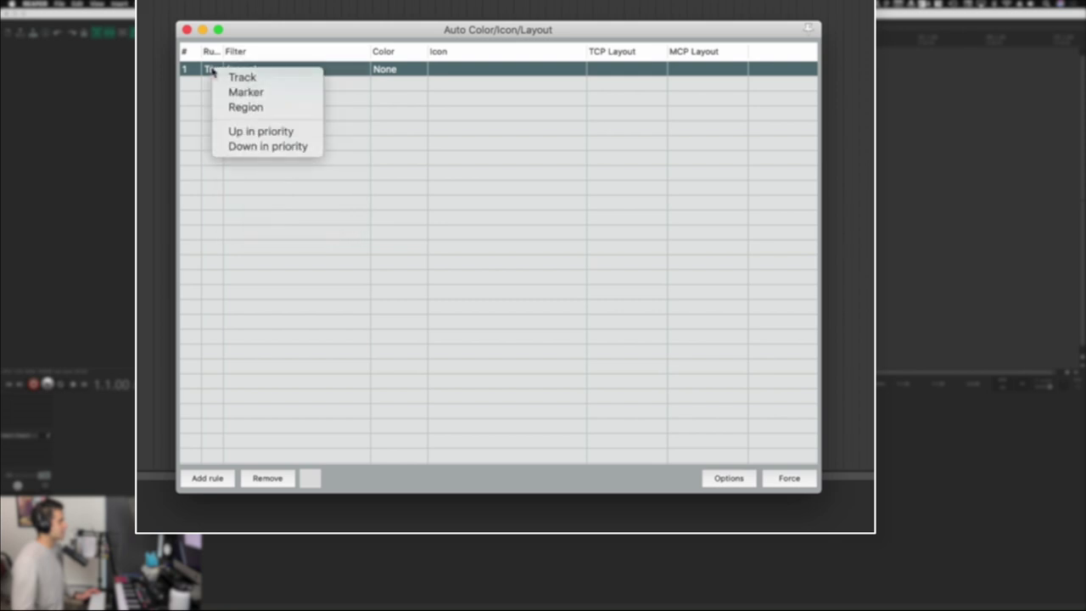
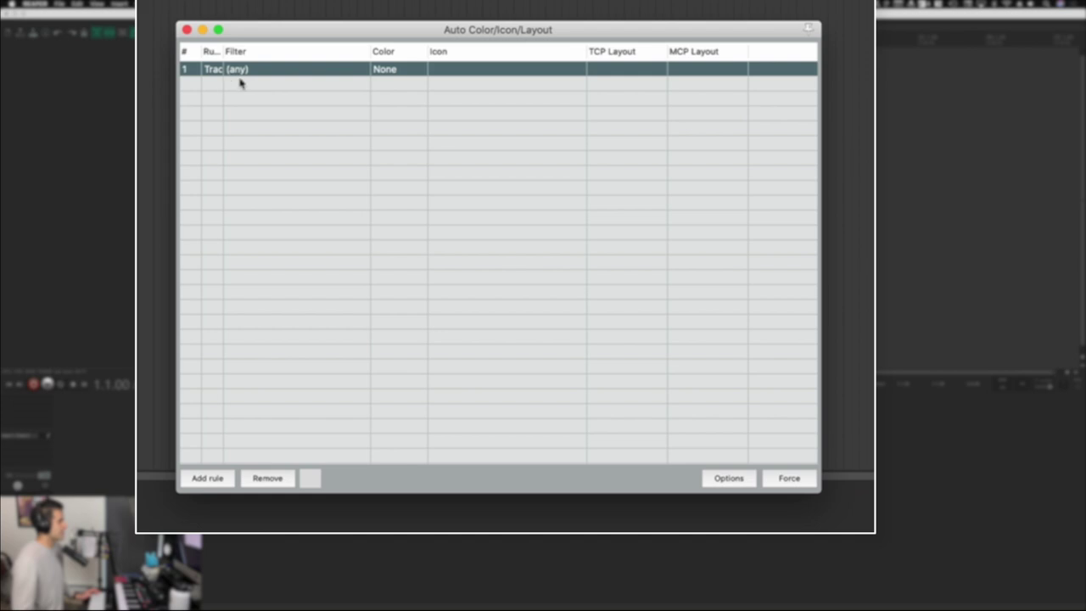
{"action": "left_click", "coordinate": [389, 73]}
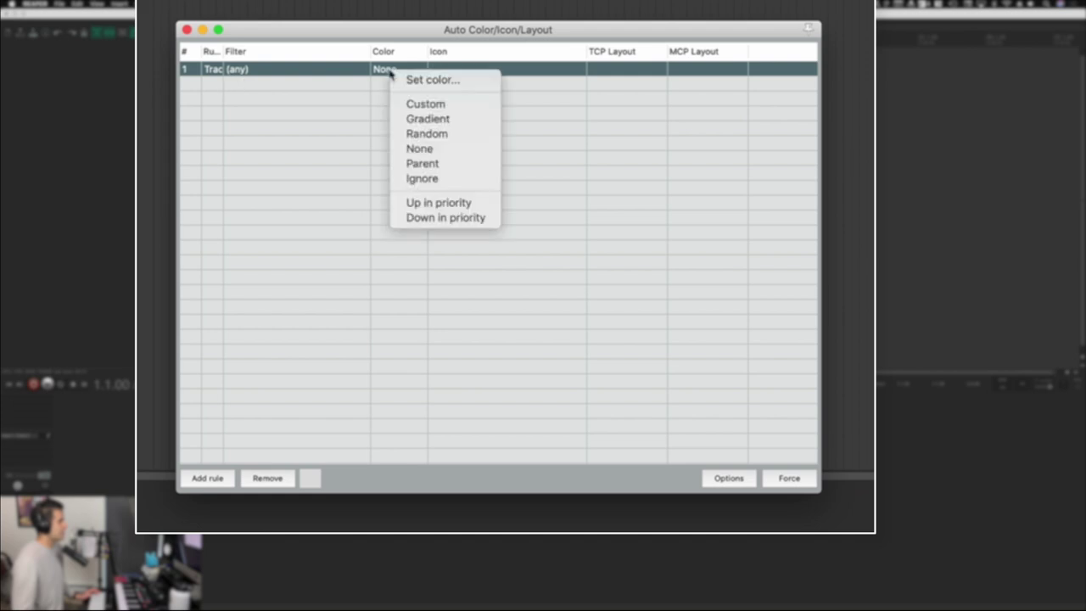
{"action": "left_click", "coordinate": [426, 133]}
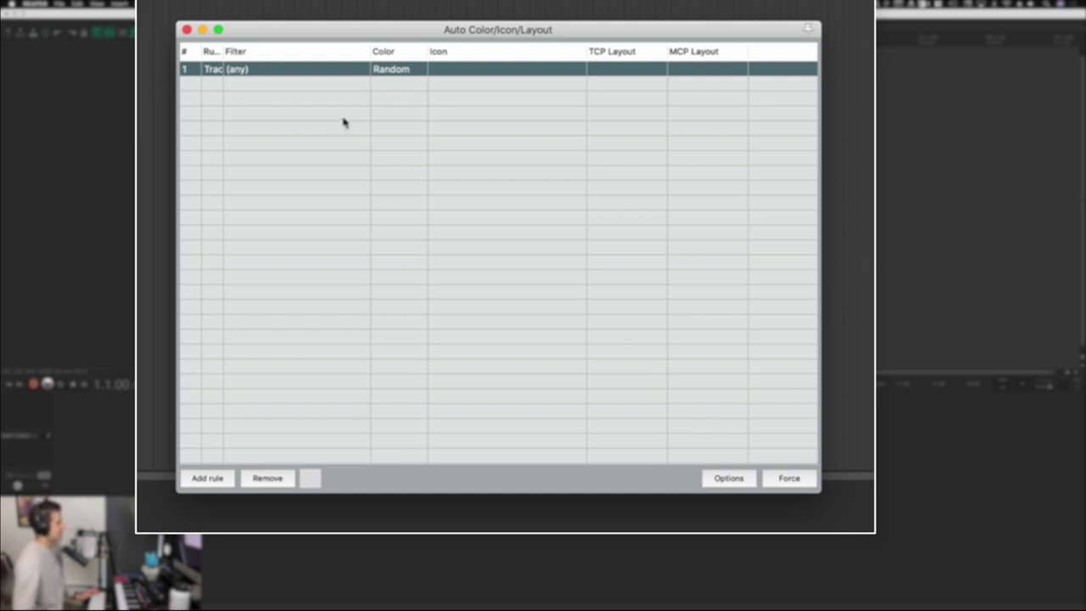
- Delete the random-colour rule, then add a new Track rule and look through its type, filter and colour options
{"action": "key", "text": "Delete"}
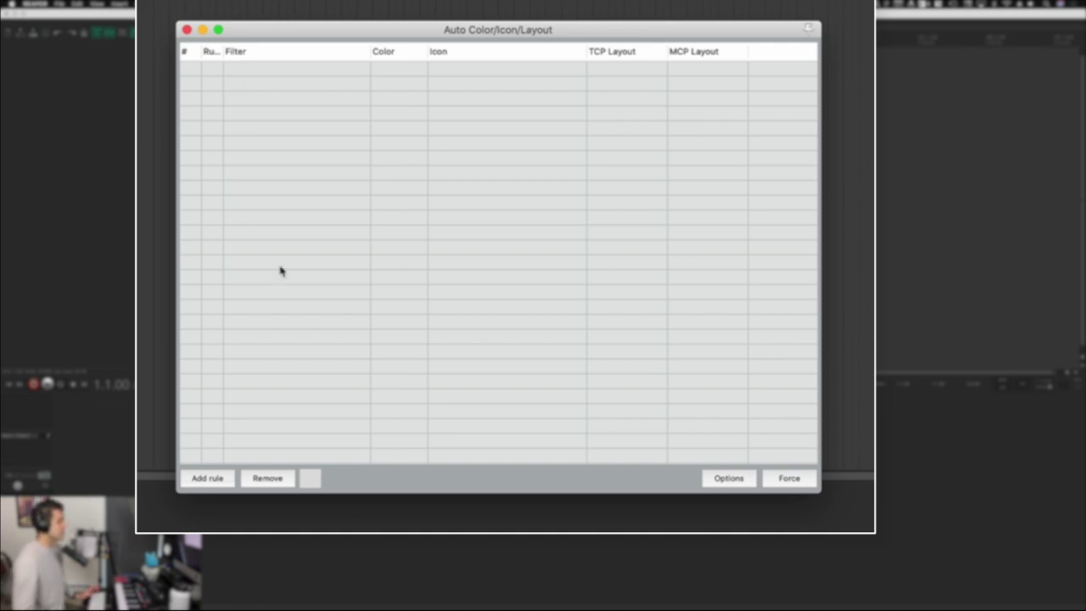
{"action": "left_click", "coordinate": [208, 480]}
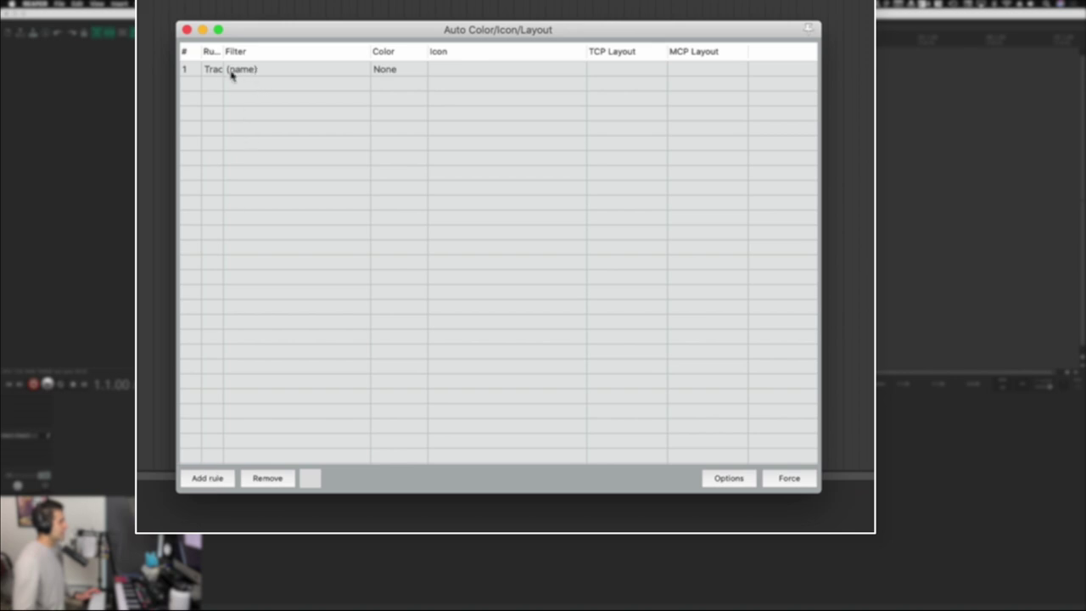
{"action": "left_click", "coordinate": [231, 75]}
{"action": "left_click", "coordinate": [207, 74]}
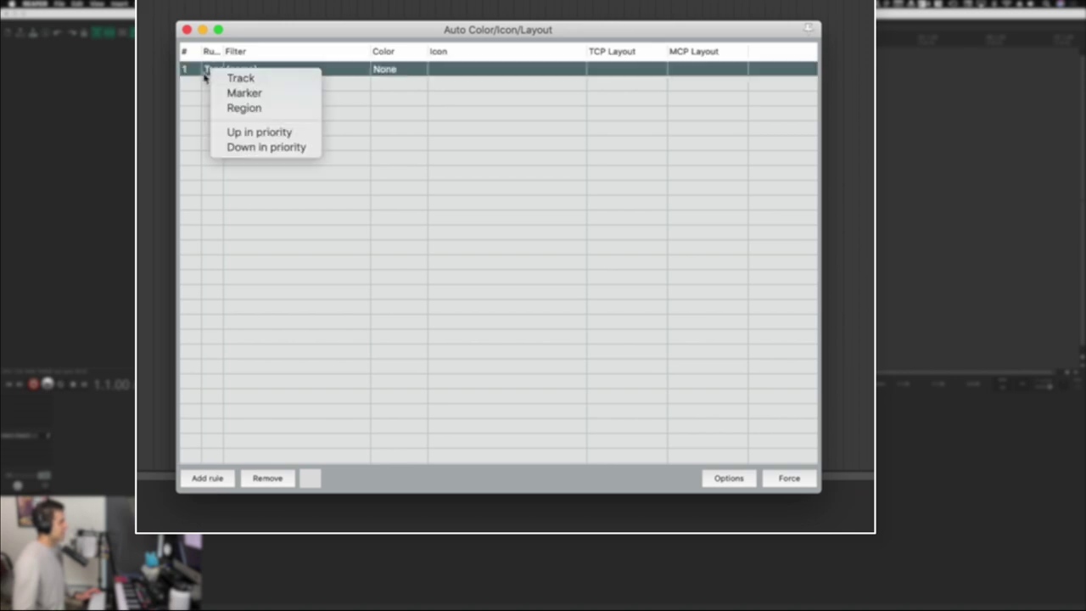
{"action": "left_click", "coordinate": [352, 113]}
{"action": "left_click", "coordinate": [245, 73]}
{"action": "left_click", "coordinate": [323, 70]}
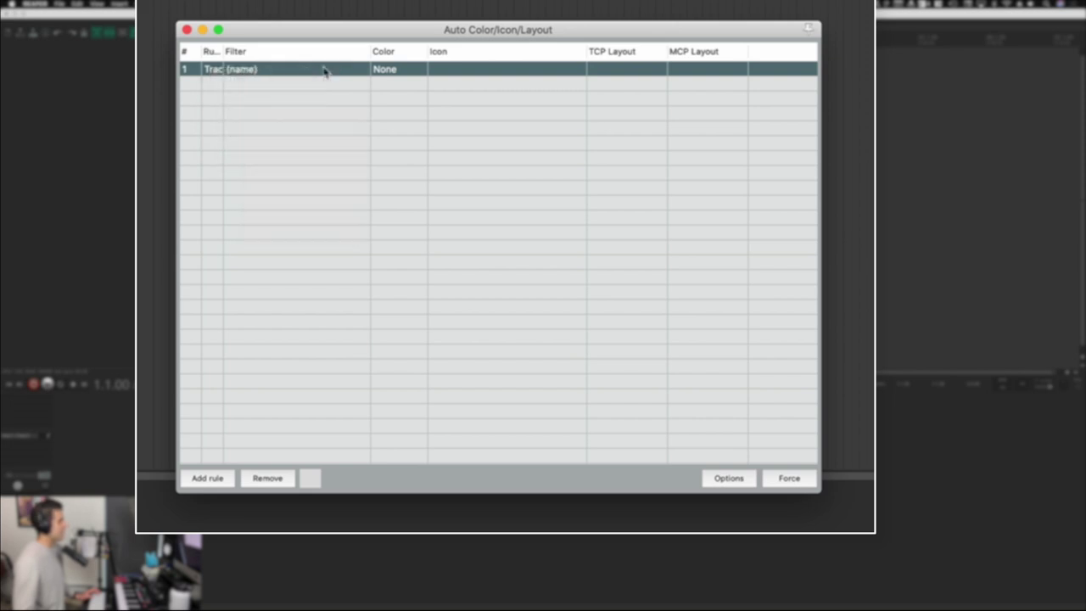
{"action": "left_click", "coordinate": [385, 75]}
{"action": "left_click", "coordinate": [305, 77]}
{"action": "left_click", "coordinate": [242, 95]}
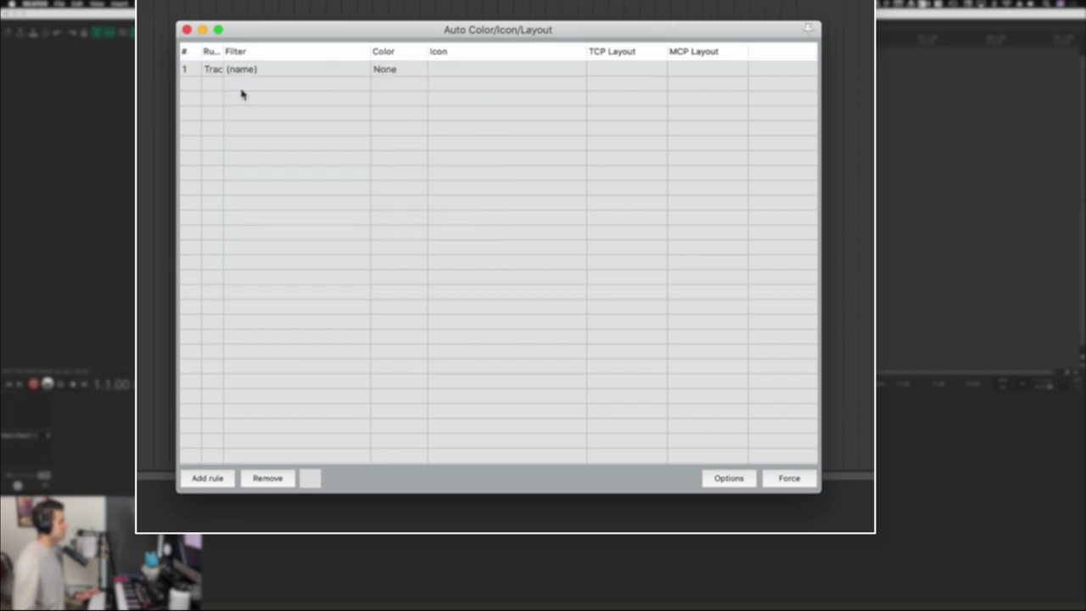
- Set the new rule's filter to the track name Guitar
{"action": "left_click", "coordinate": [248, 73]}
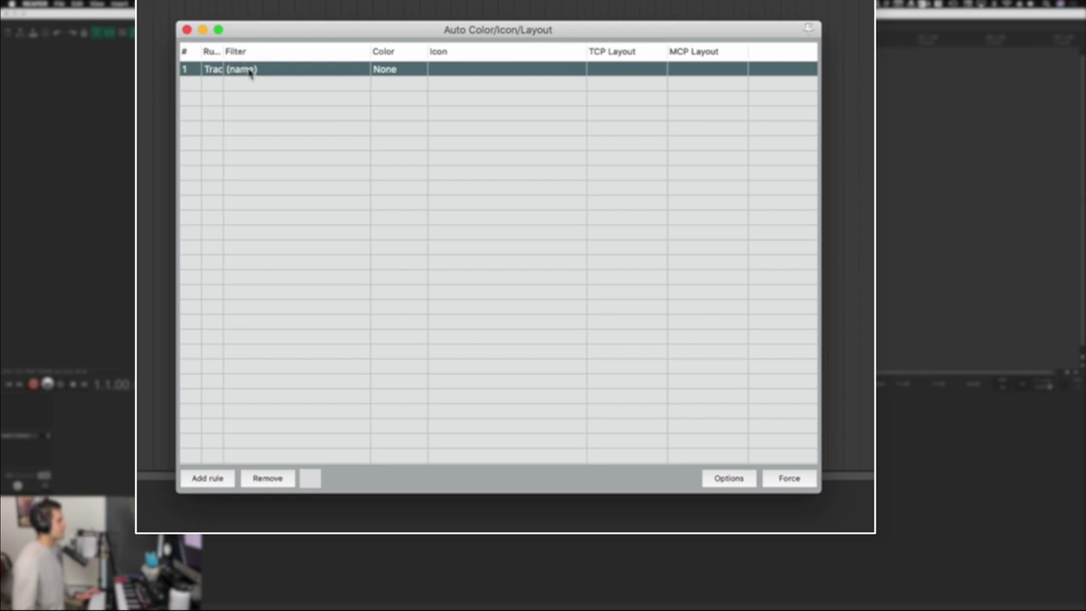
{"action": "double_click", "coordinate": [250, 71]}
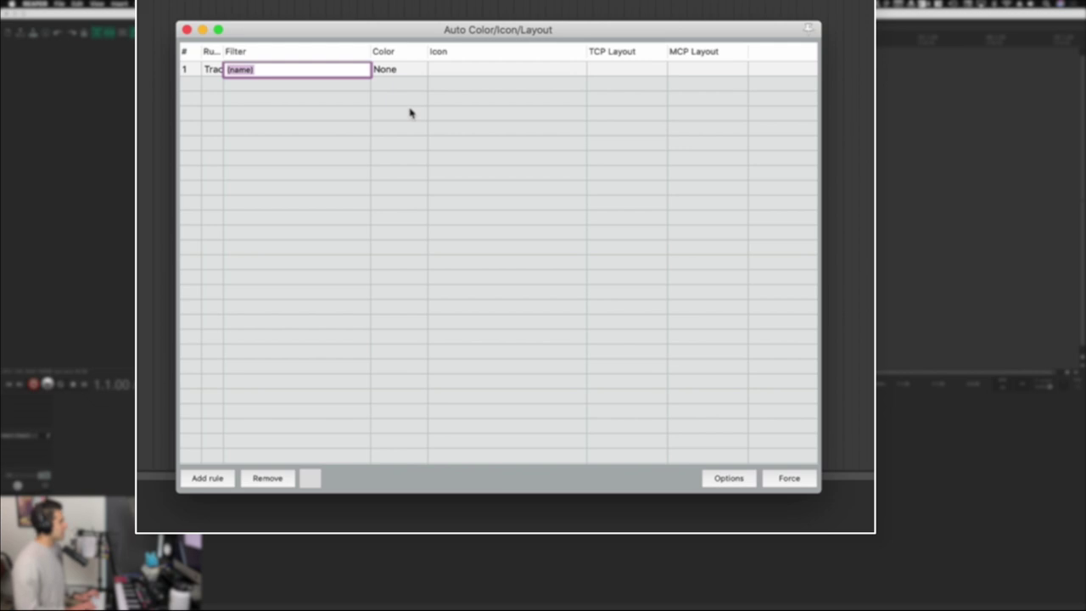
{"action": "type", "text": "Guitar"}
{"action": "key", "text": "Return"}
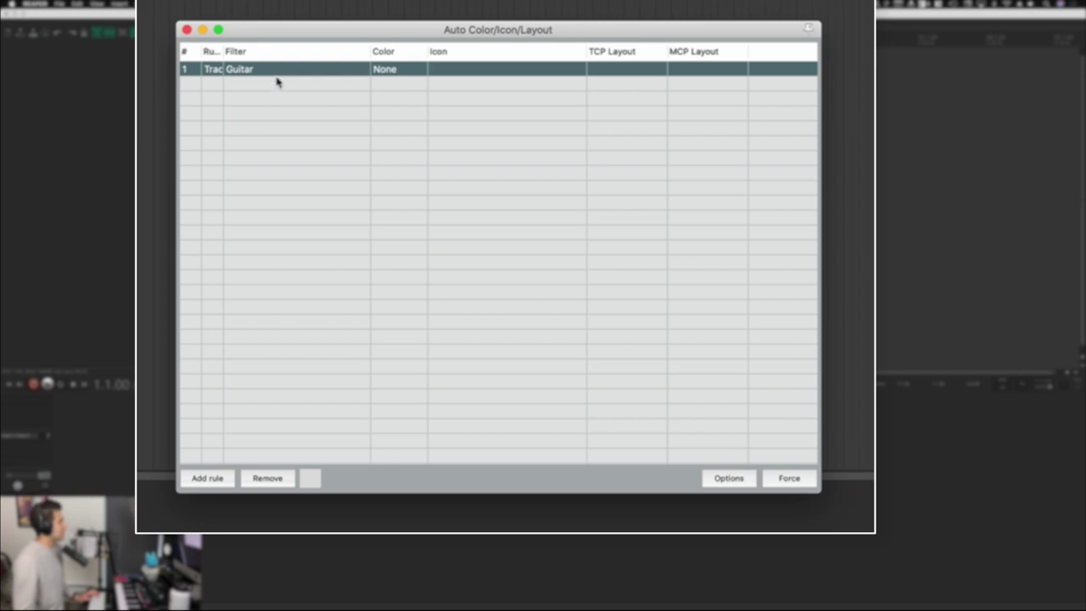
- Set the Guitar rule's colour to blue (0x3418ff) on the colour wheel
{"action": "left_click", "coordinate": [385, 71]}
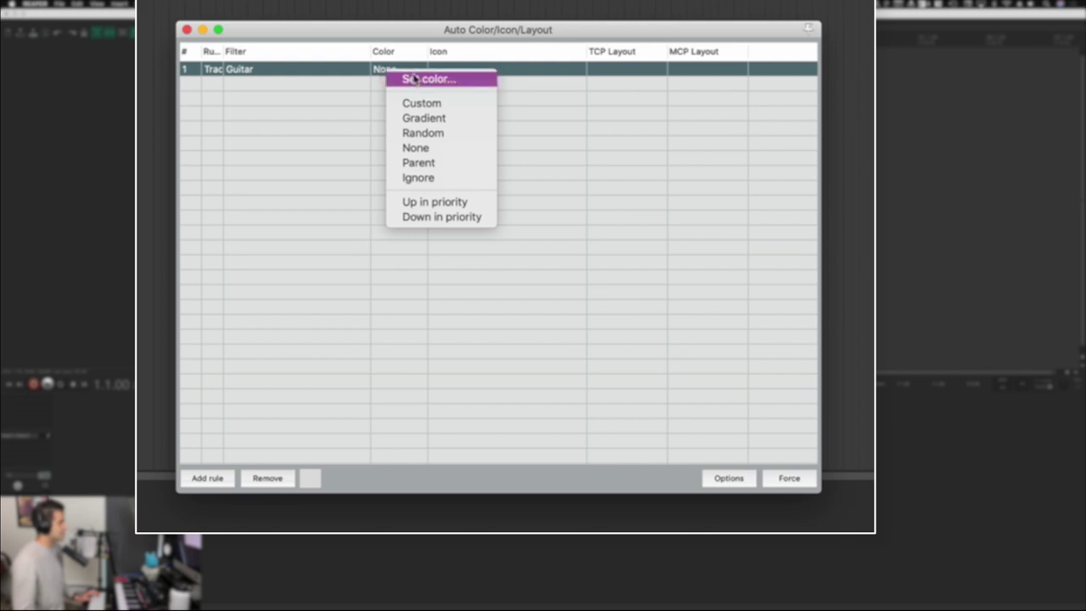
{"action": "left_click", "coordinate": [412, 78]}
{"action": "left_click", "coordinate": [586, 158]}
{"action": "left_click", "coordinate": [549, 205]}
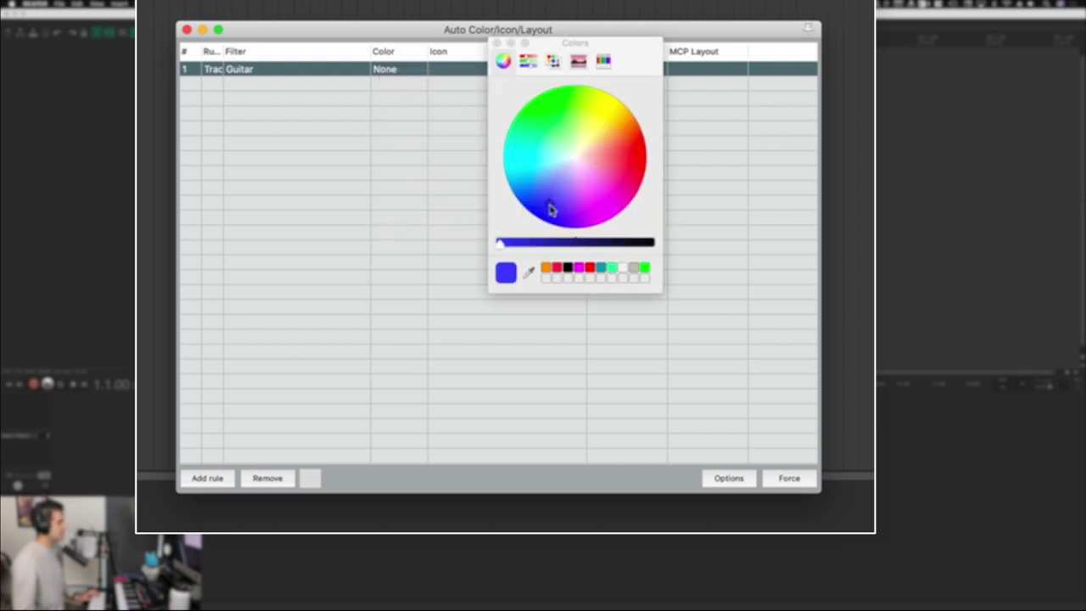
{"action": "left_click", "coordinate": [497, 43]}
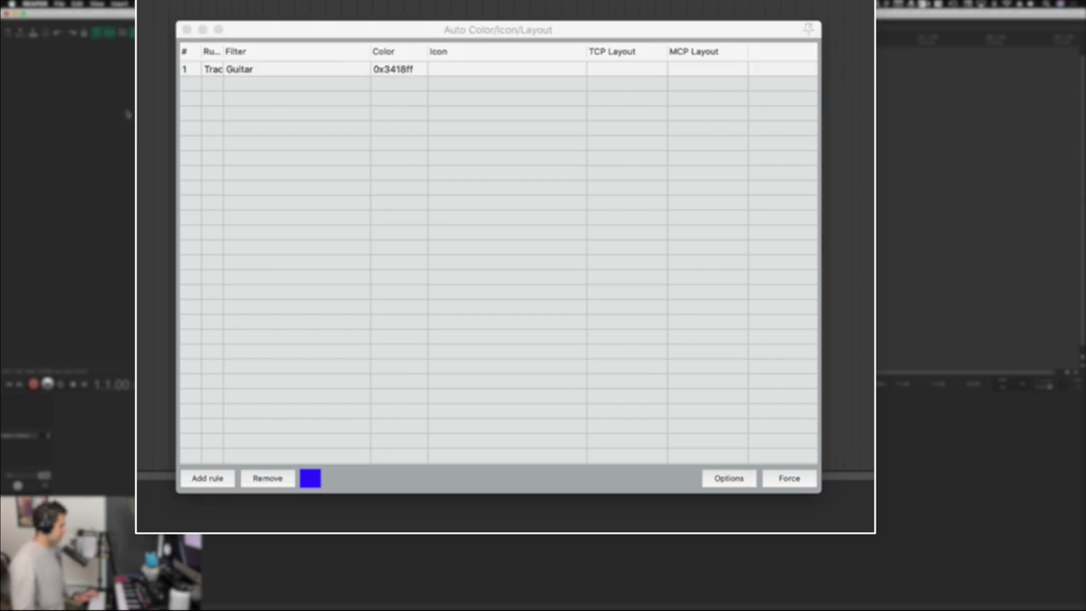
- Insert a new track named Guitar and toggle its selection to check the colour applied by the rule
{"action": "left_click", "coordinate": [111, 146]}
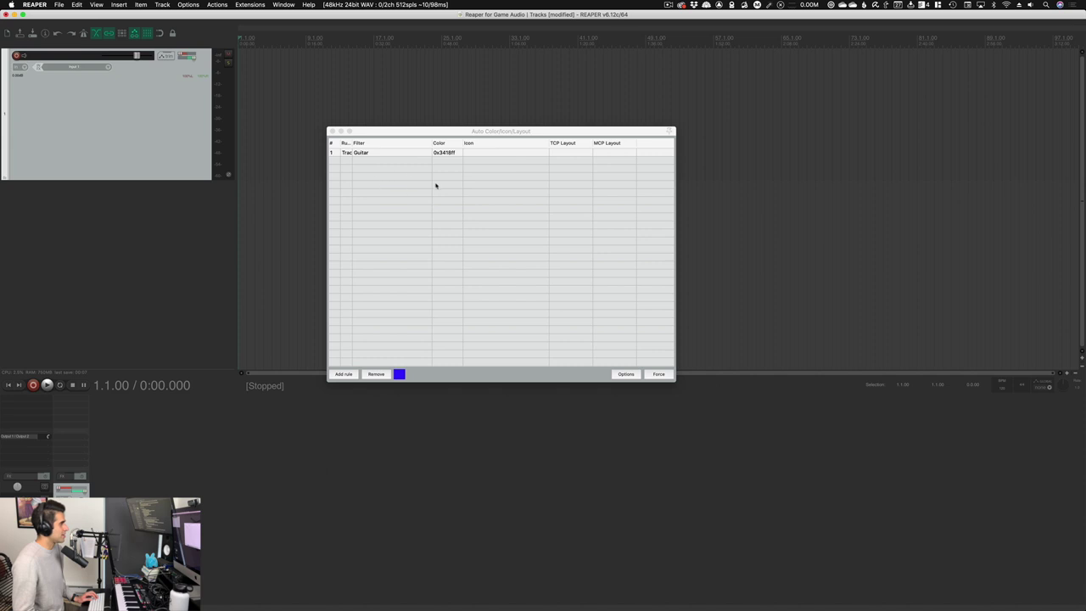
{"action": "double_click", "coordinate": [46, 55]}
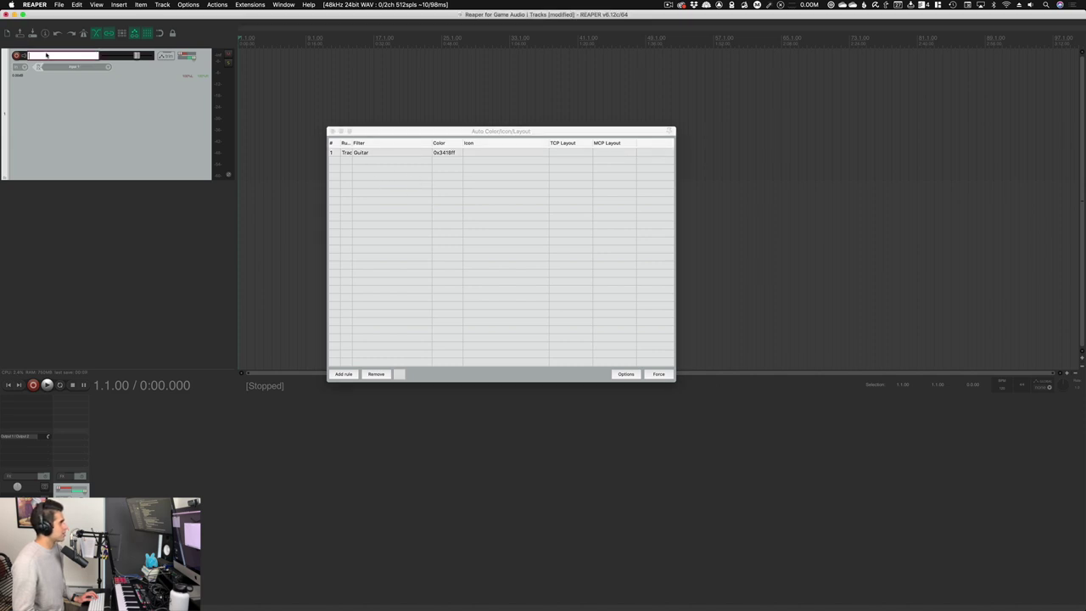
{"action": "type", "text": "Guitar"}
{"action": "key", "text": "Return"}
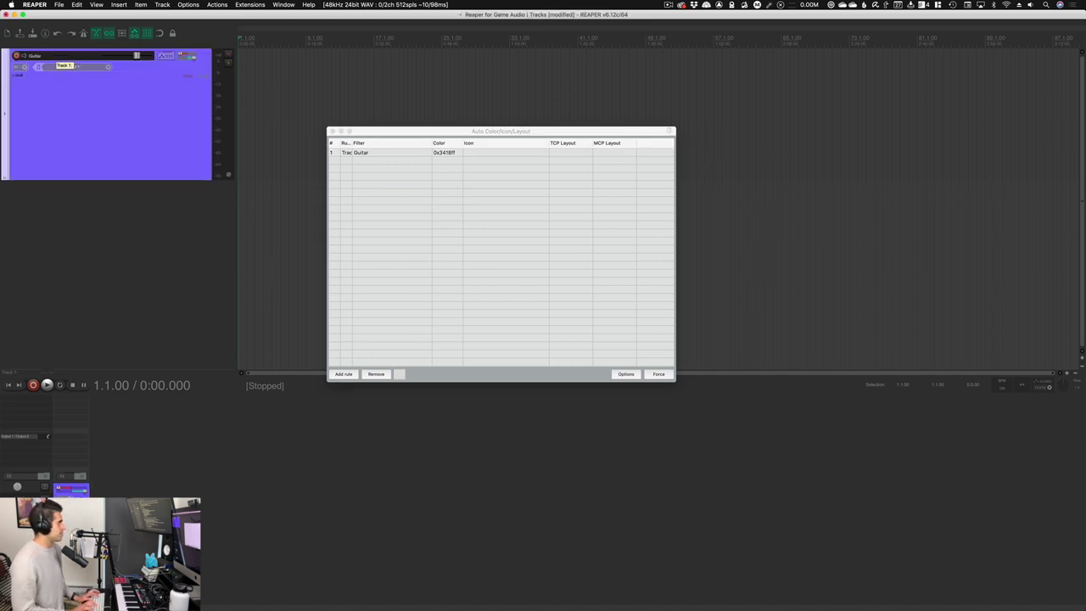
{"action": "left_click", "coordinate": [150, 206]}
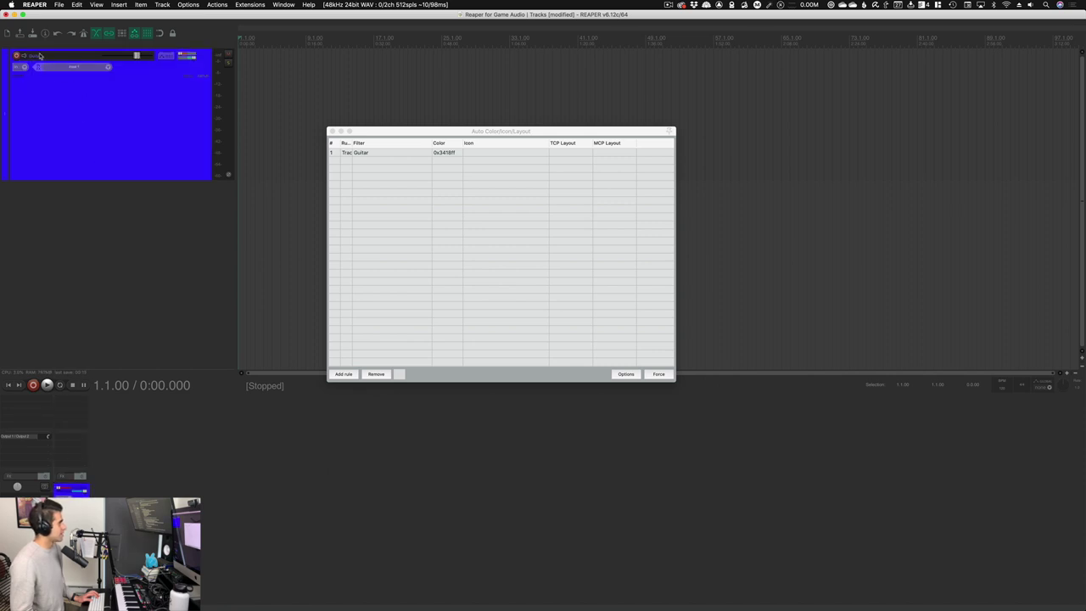
{"action": "left_click", "coordinate": [109, 142]}
{"action": "left_click", "coordinate": [88, 194]}
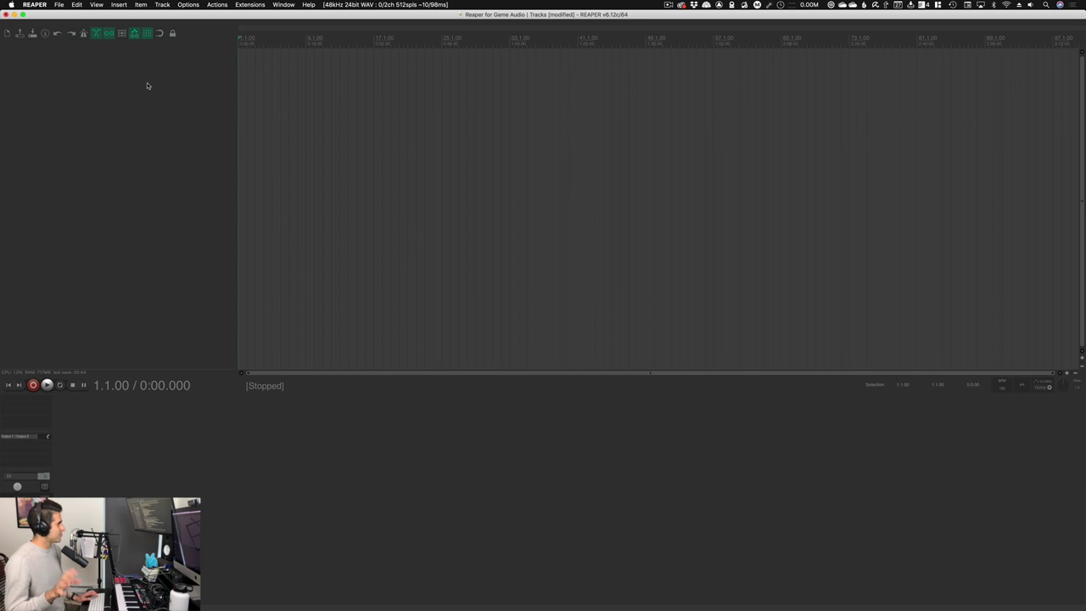
- Insert three new tracks into the empty project
{"action": "double_click", "coordinate": [147, 86]}
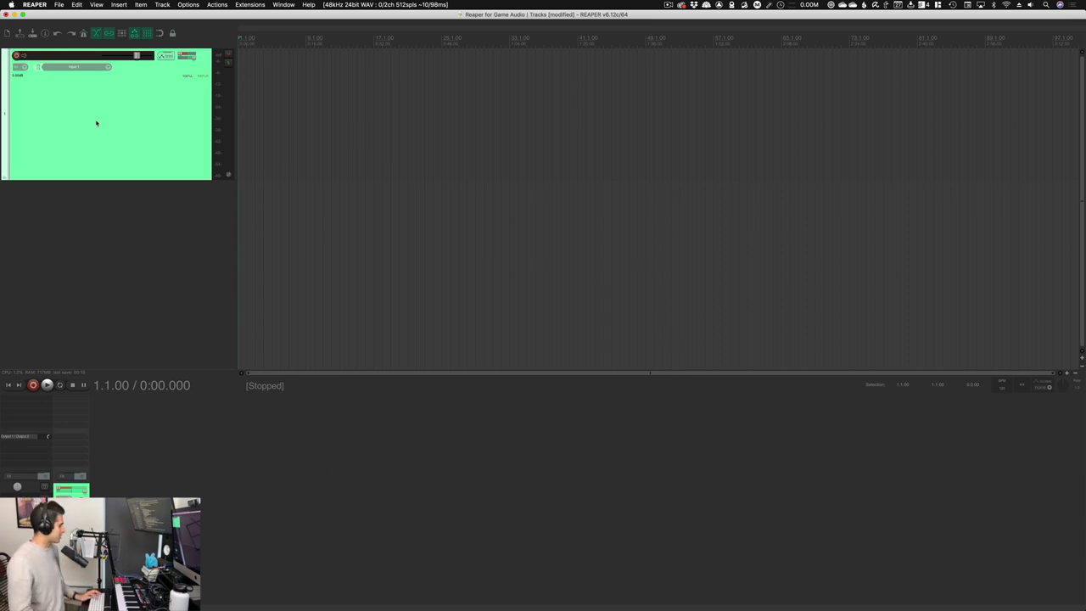
{"action": "key", "text": "super+t"}
{"action": "key", "text": "super+t"}
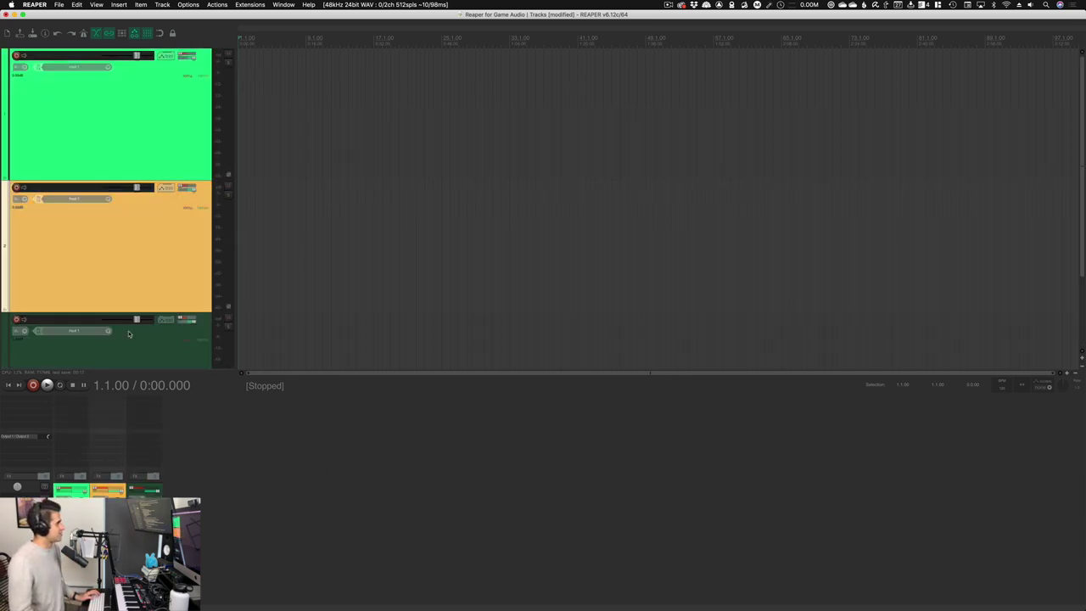
- Select the tracks one by one up to the first and make the first track a folder holding the tracks below
{"action": "left_click", "coordinate": [128, 334]}
{"action": "left_click", "coordinate": [131, 238]}
{"action": "left_click", "coordinate": [131, 136]}
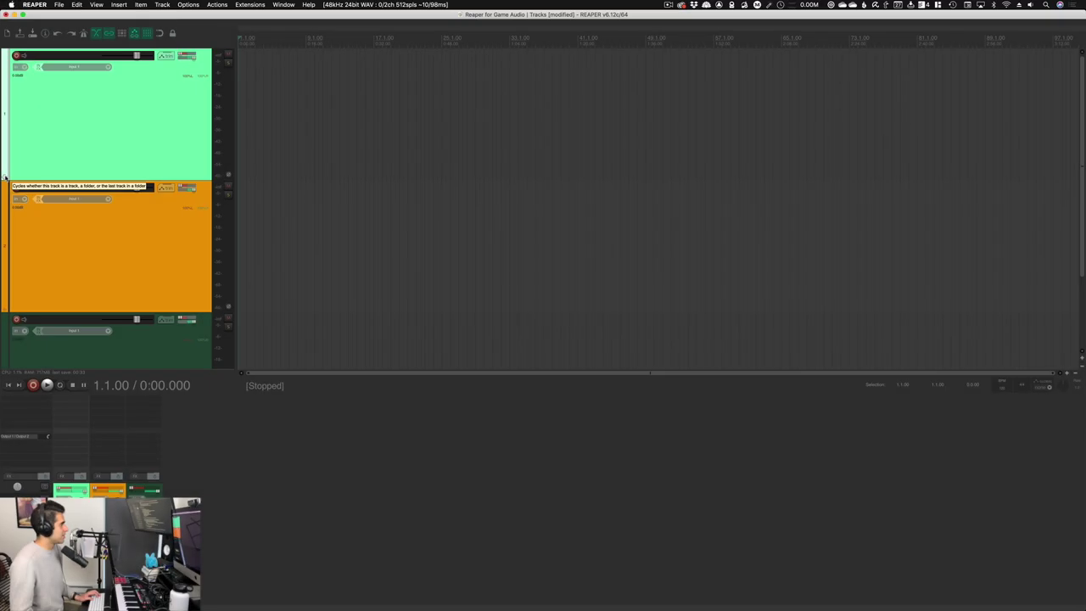
{"action": "left_click", "coordinate": [4, 176]}
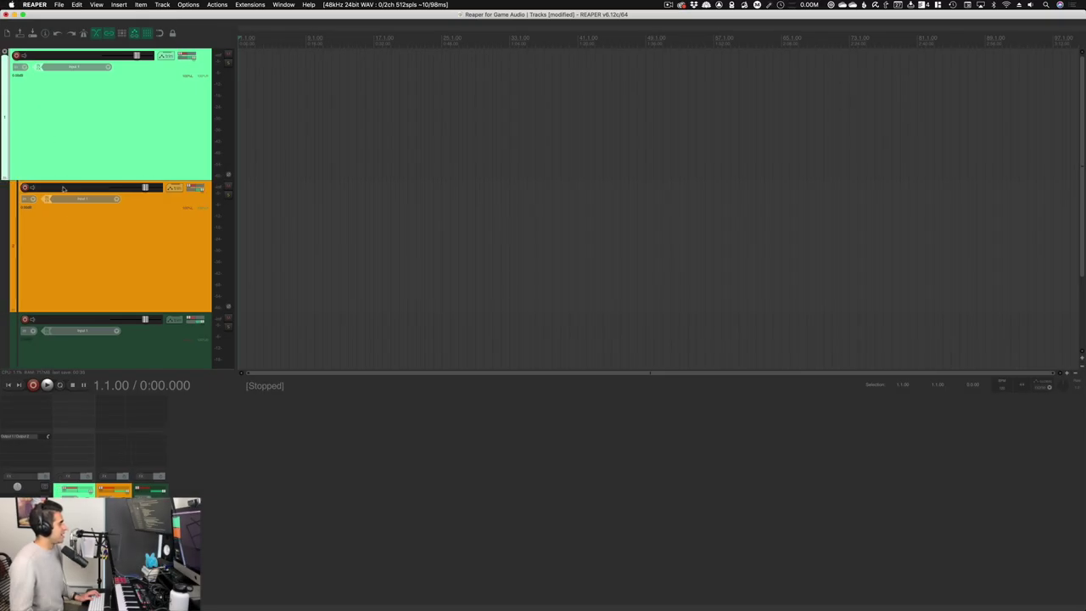
- Select the folder track and its two child tracks in turn to examine the folder structure
{"action": "left_click", "coordinate": [66, 214]}
{"action": "left_click", "coordinate": [119, 354]}
{"action": "left_click", "coordinate": [117, 296]}
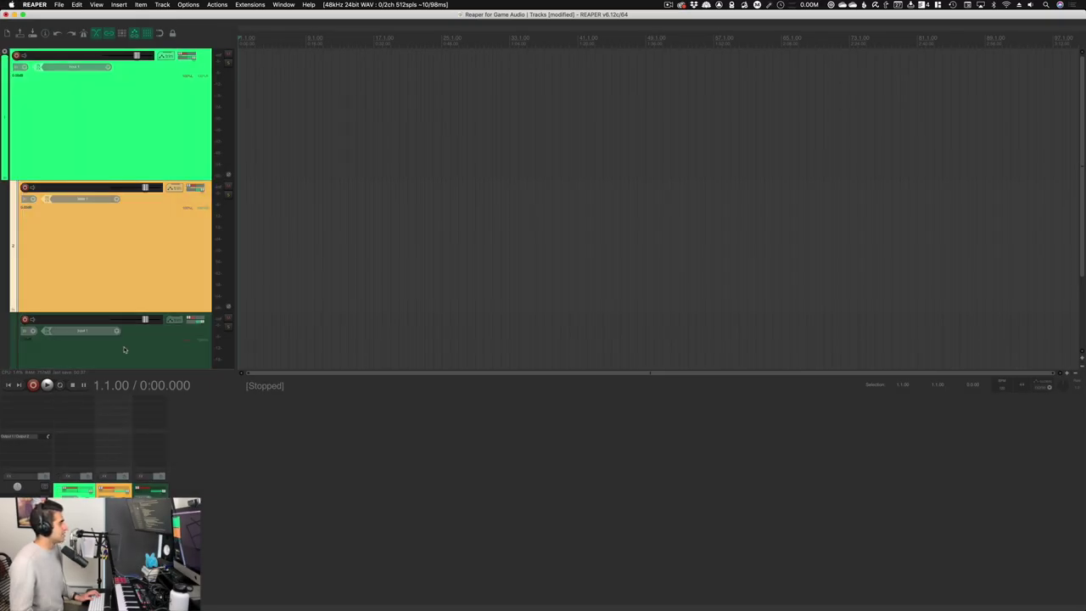
{"action": "left_click", "coordinate": [126, 347]}
{"action": "left_click", "coordinate": [102, 271]}
{"action": "left_click", "coordinate": [81, 135]}
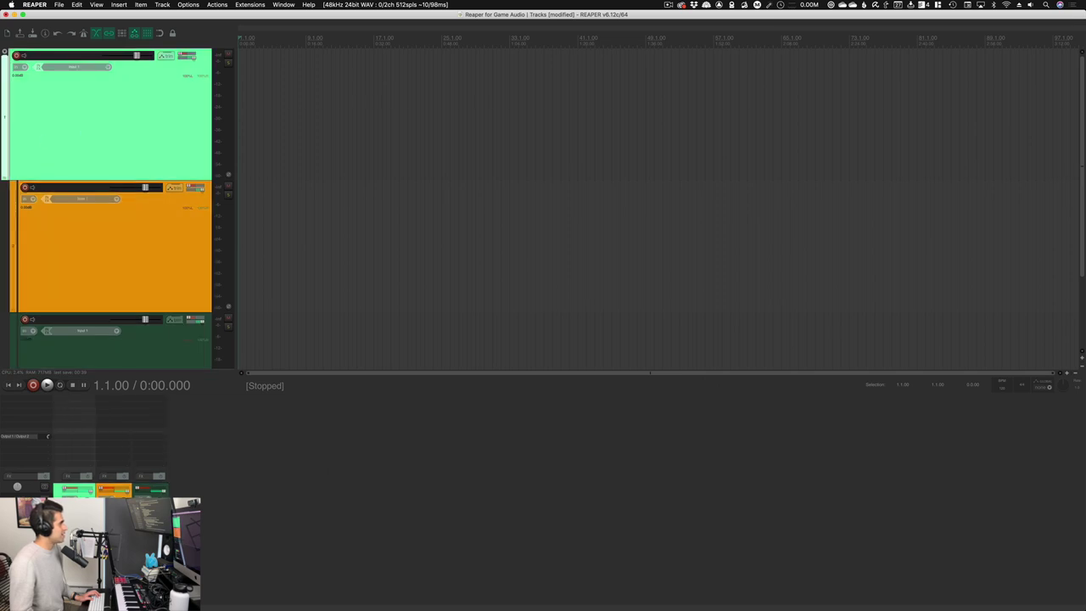
{"action": "left_click", "coordinate": [144, 336]}
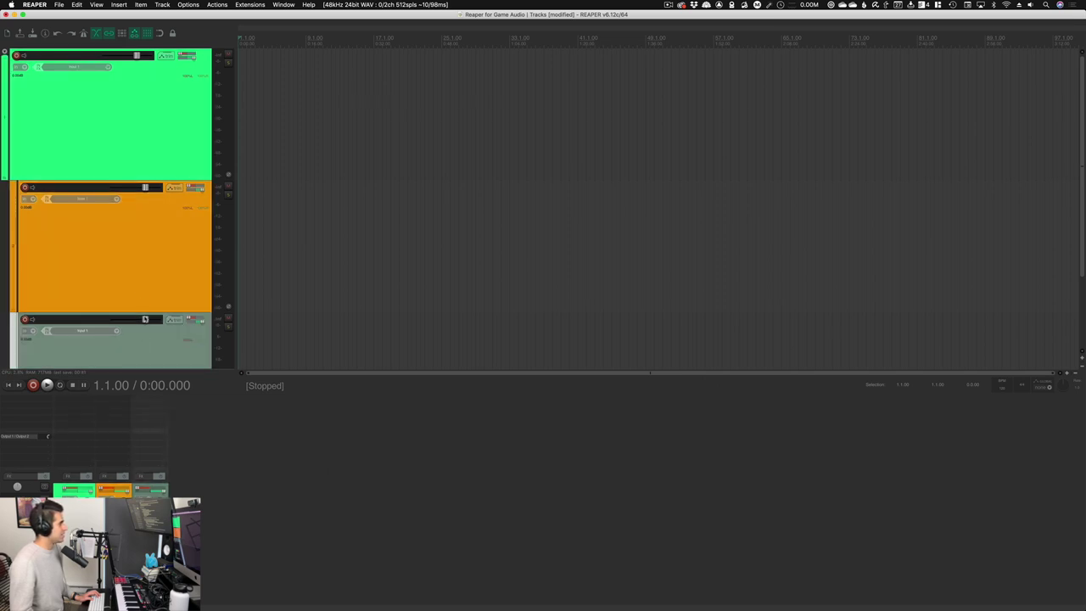
- Alternate the selection between the folder track and its first child track to examine how they relate
{"action": "left_click", "coordinate": [135, 246]}
{"action": "left_click", "coordinate": [152, 129]}
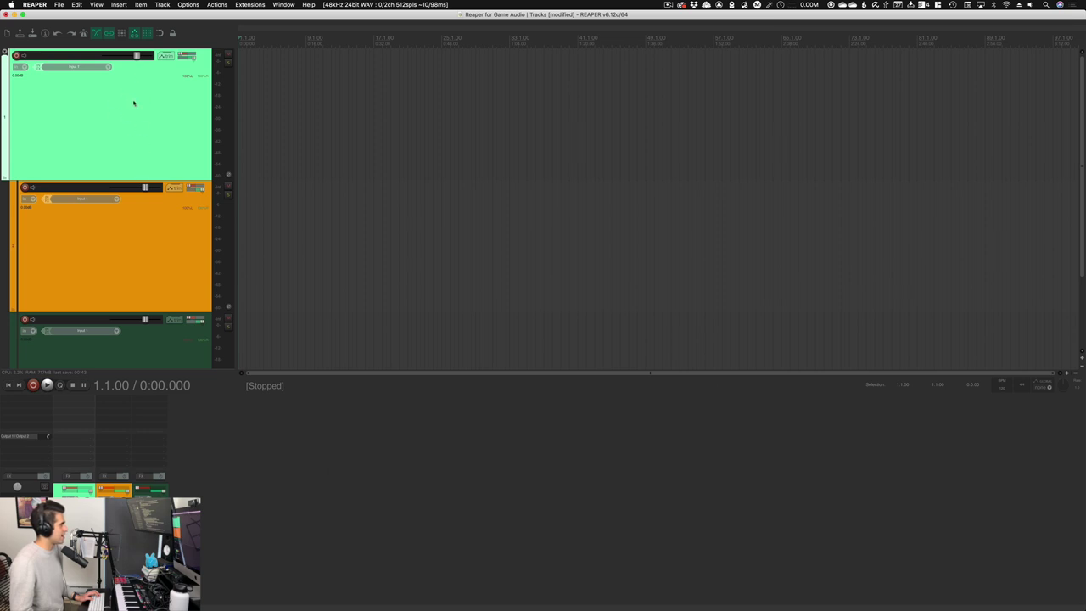
{"action": "left_click", "coordinate": [177, 238]}
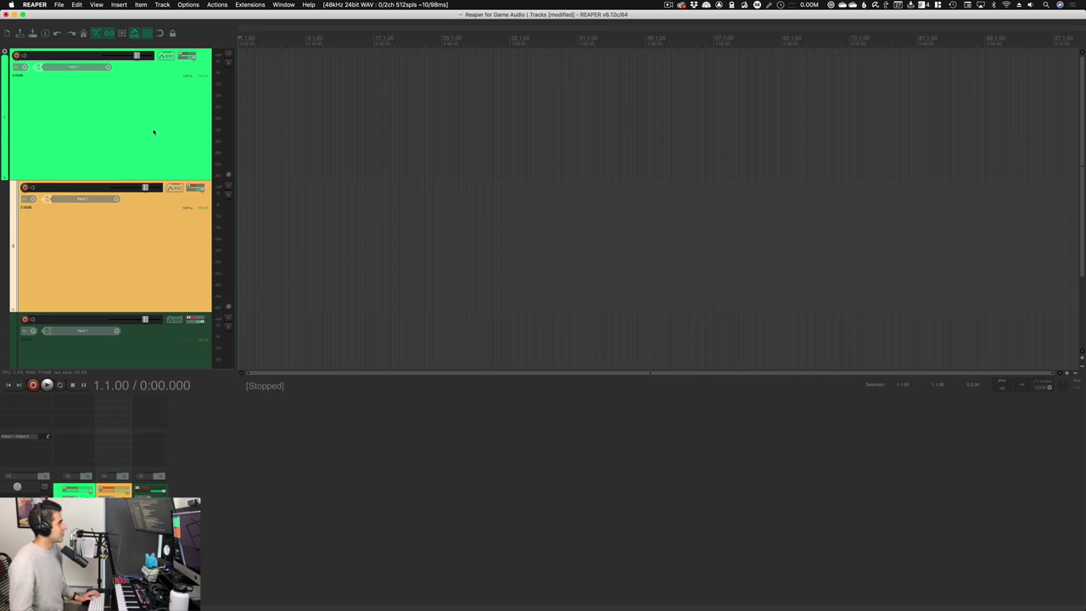
{"action": "left_click", "coordinate": [151, 140]}
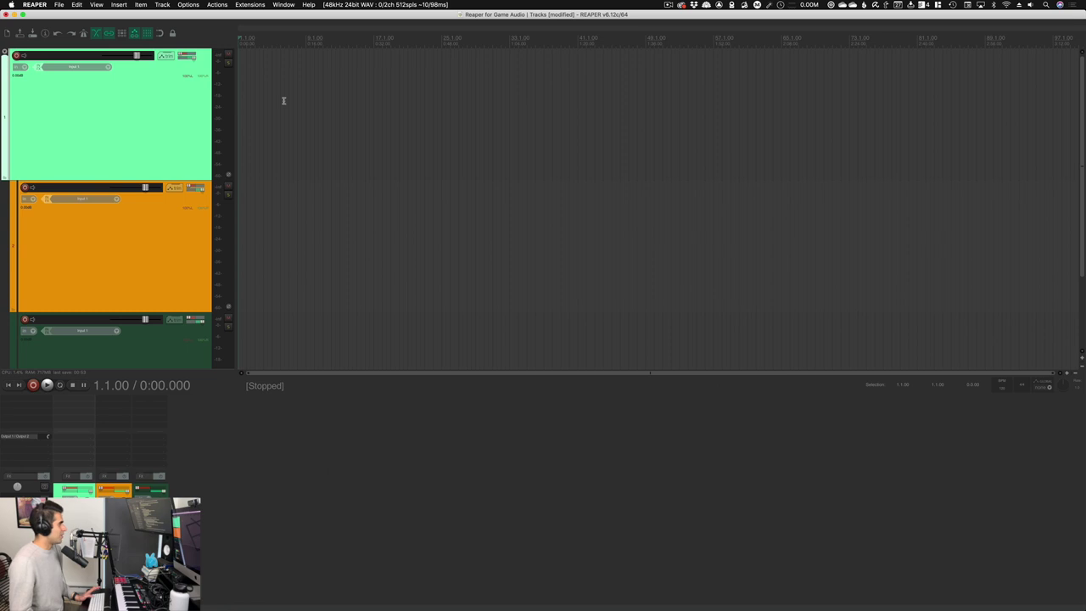
{"action": "scroll", "coordinate": [170, 240], "scroll_direction": "down", "scroll_amount": 1}
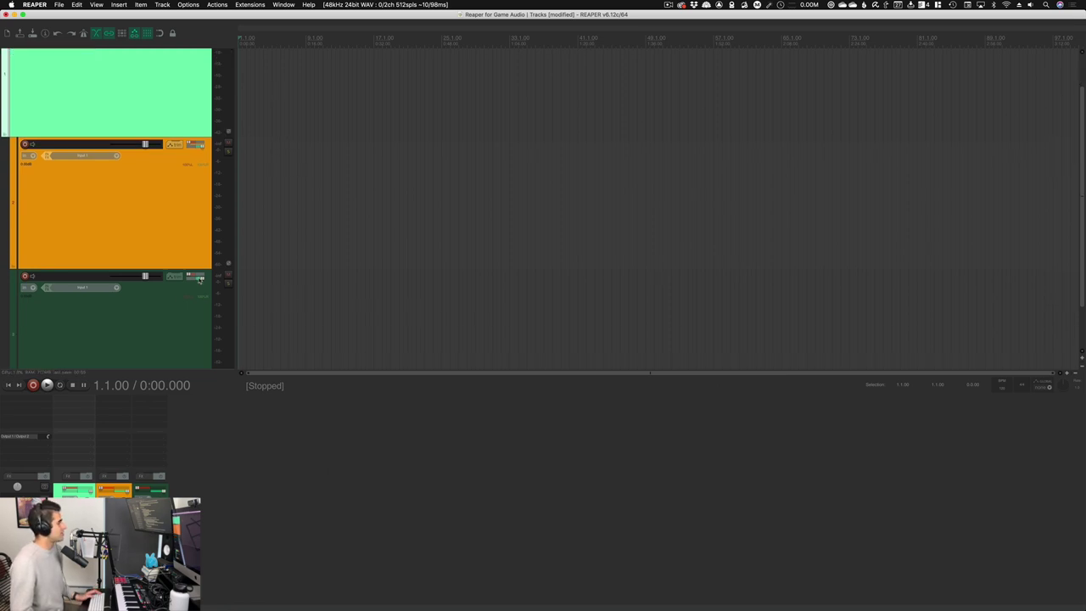
{"action": "left_click", "coordinate": [172, 241]}
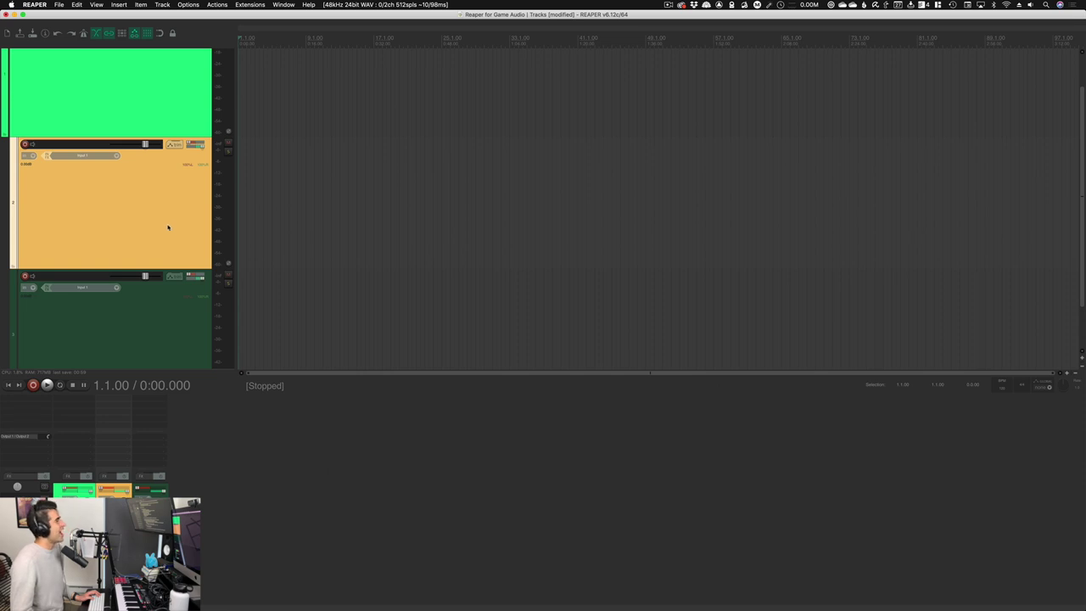
{"action": "scroll", "coordinate": [167, 170], "scroll_direction": "up", "scroll_amount": 1}
{"action": "left_click", "coordinate": [30, 102]}
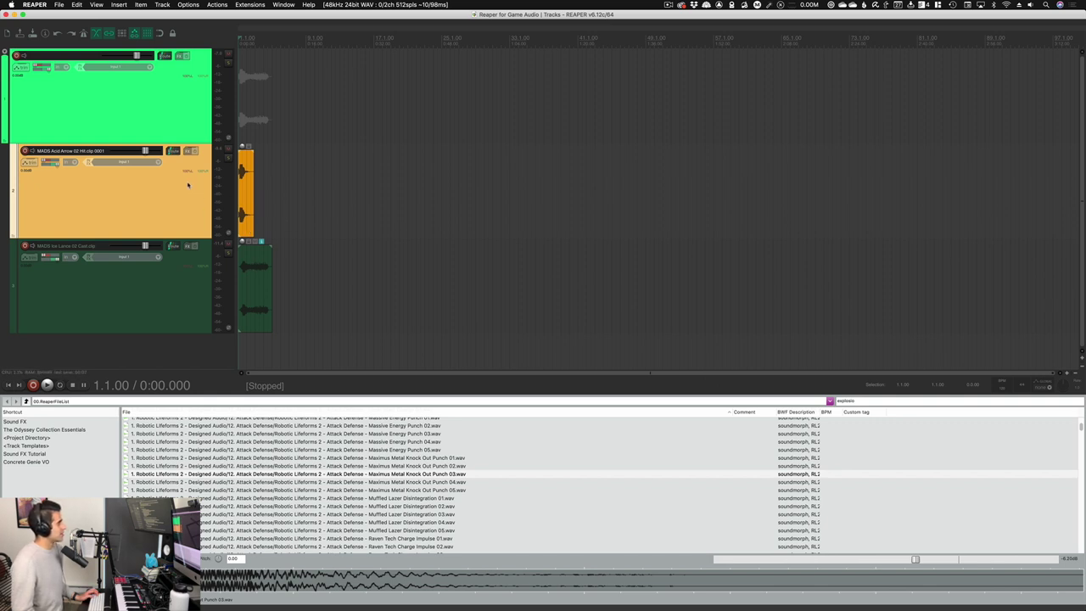
- Select the child tracks in turn and solo the Acid Arrow track
{"action": "left_click", "coordinate": [156, 209]}
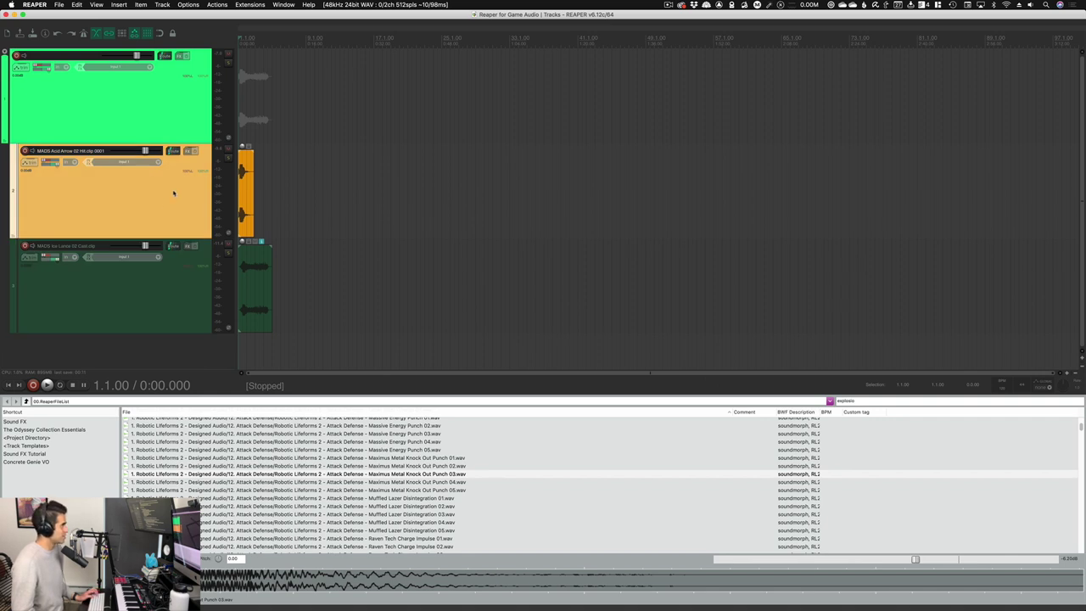
{"action": "left_click", "coordinate": [205, 251]}
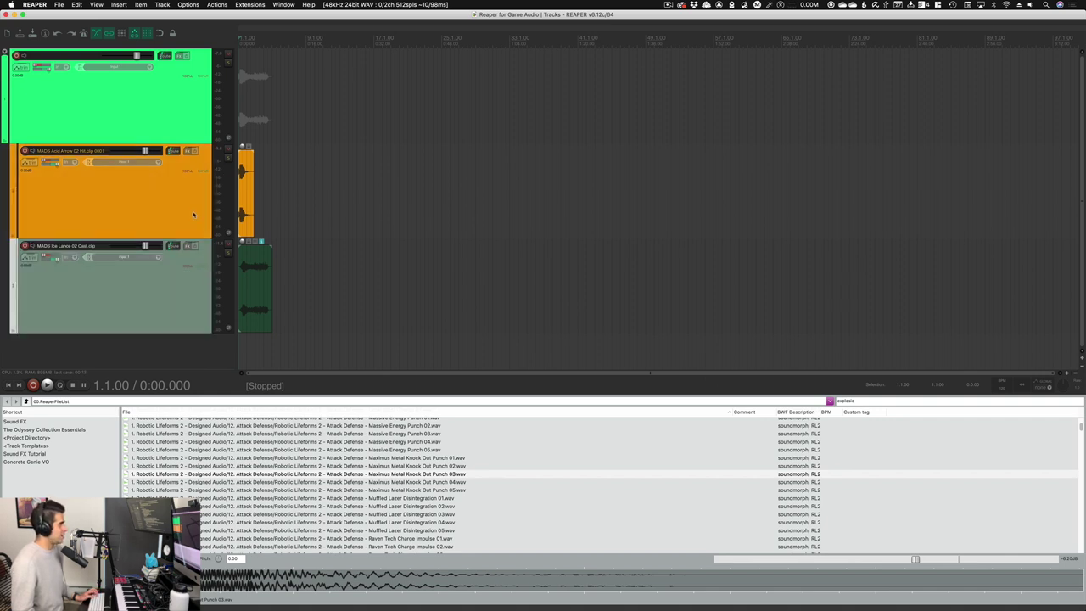
{"action": "left_click", "coordinate": [178, 217]}
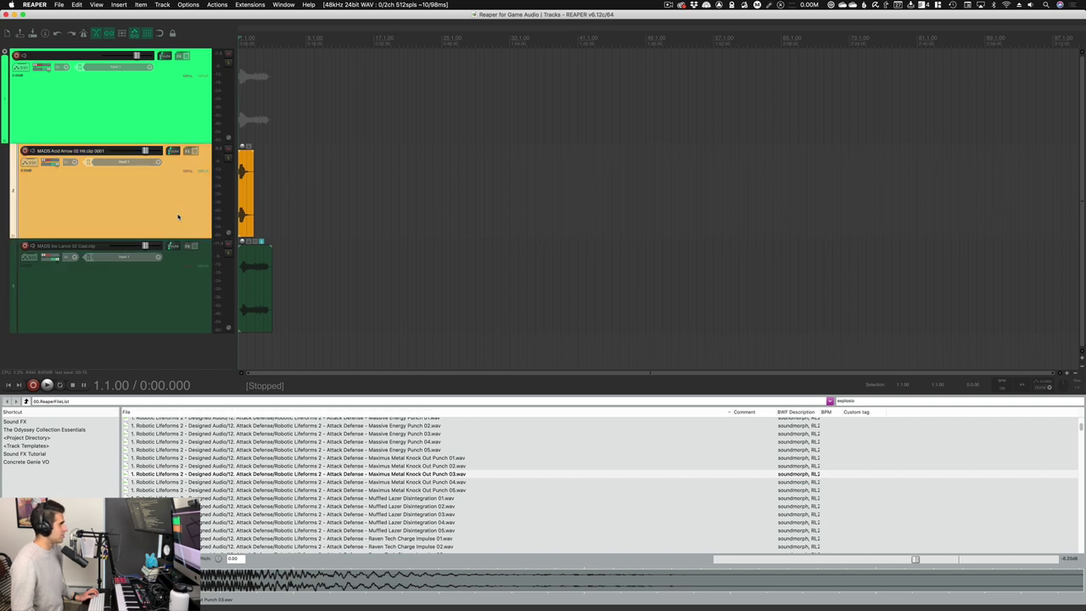
{"action": "key", "text": "F6"}
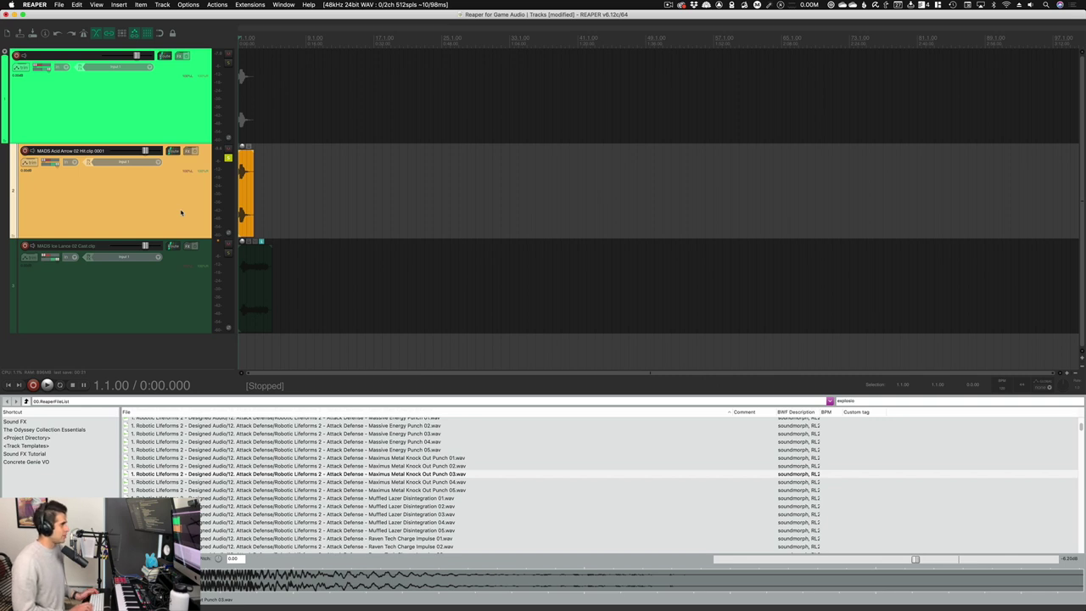
- Search the action list for "solo" and select the Track: Solo/unsolo tracks action to check its shortcut
{"action": "key", "text": "shift+slash"}
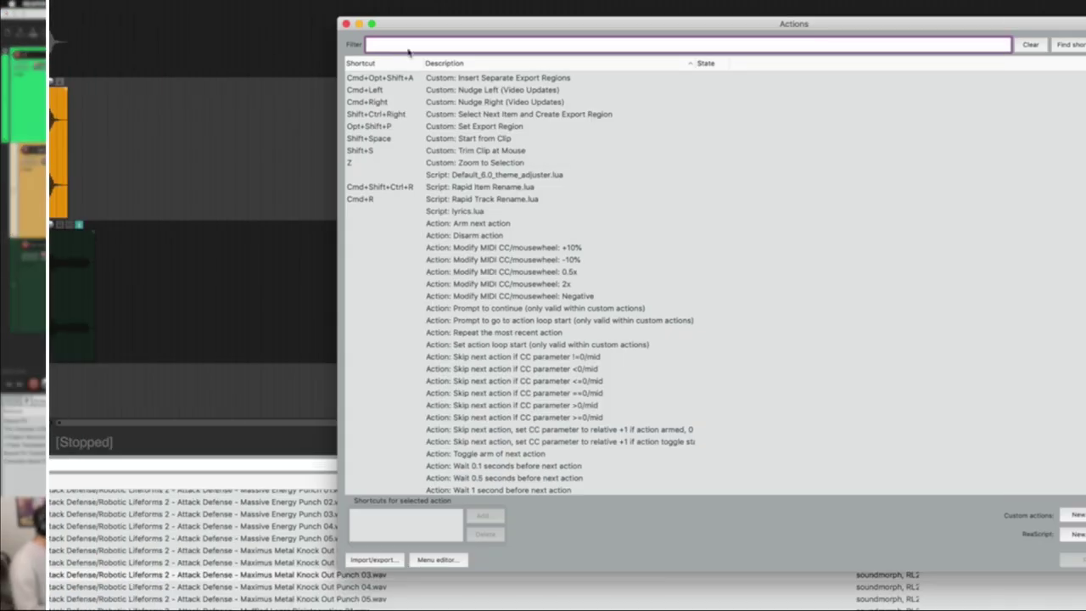
{"action": "type", "text": "solo"}
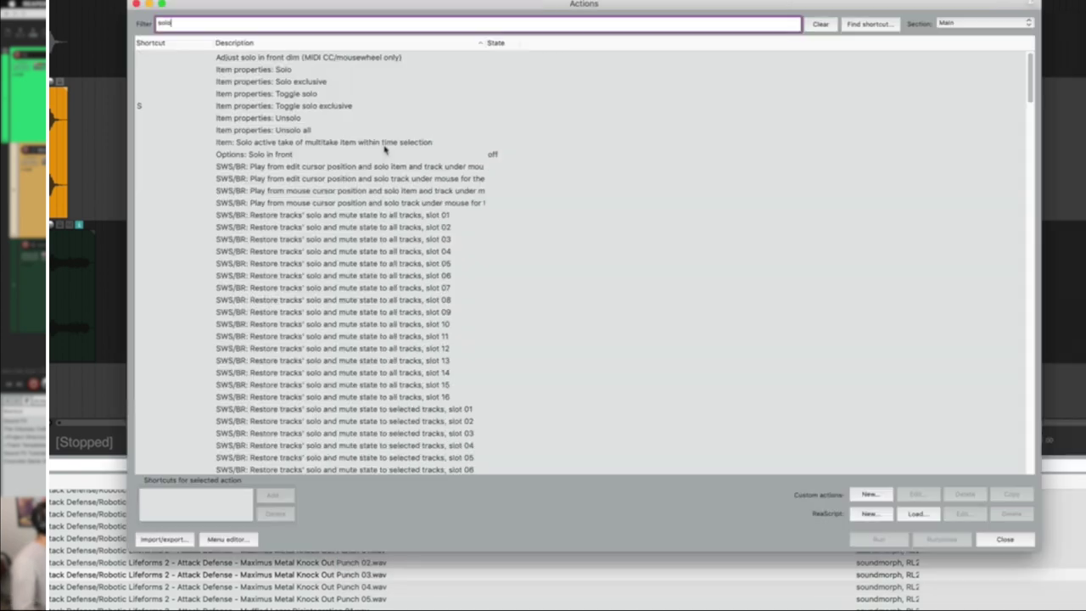
{"action": "scroll", "coordinate": [383, 145], "scroll_direction": "down", "scroll_amount": 20}
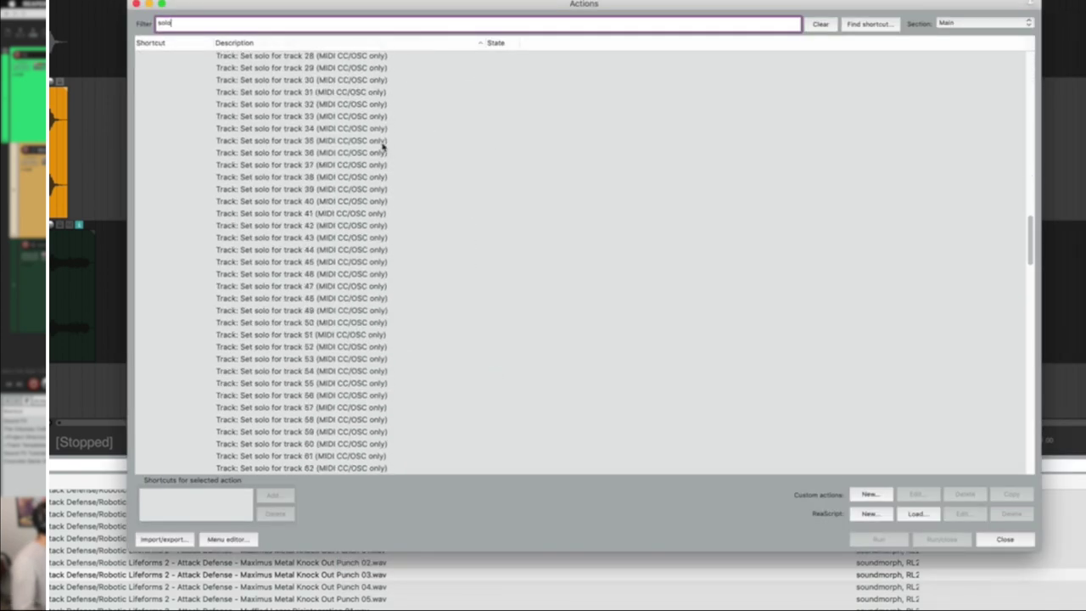
{"action": "scroll", "coordinate": [383, 148], "scroll_direction": "down", "scroll_amount": 2}
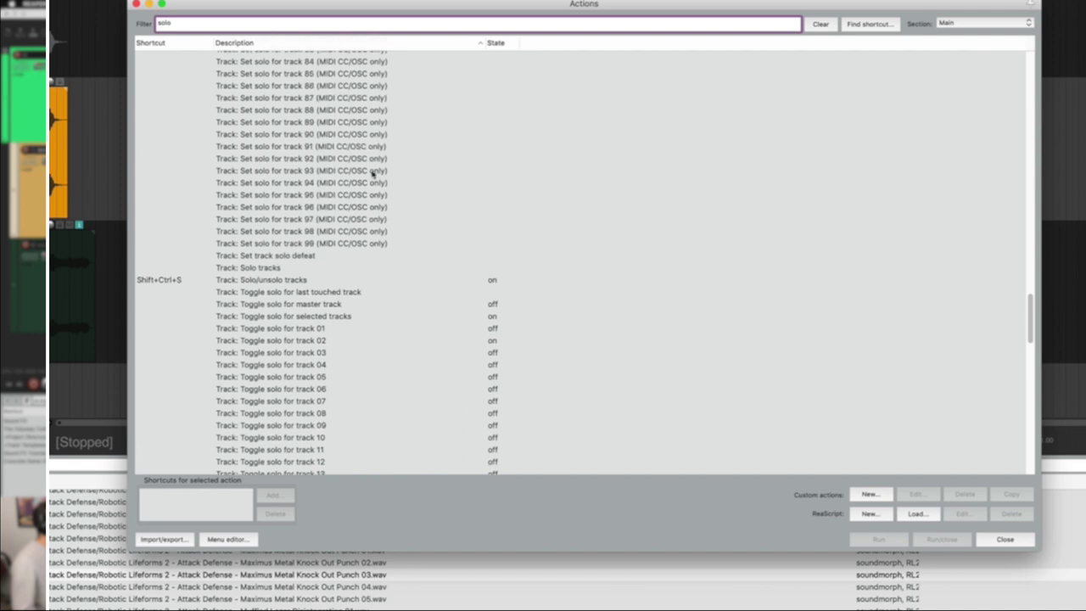
{"action": "left_click", "coordinate": [267, 280]}
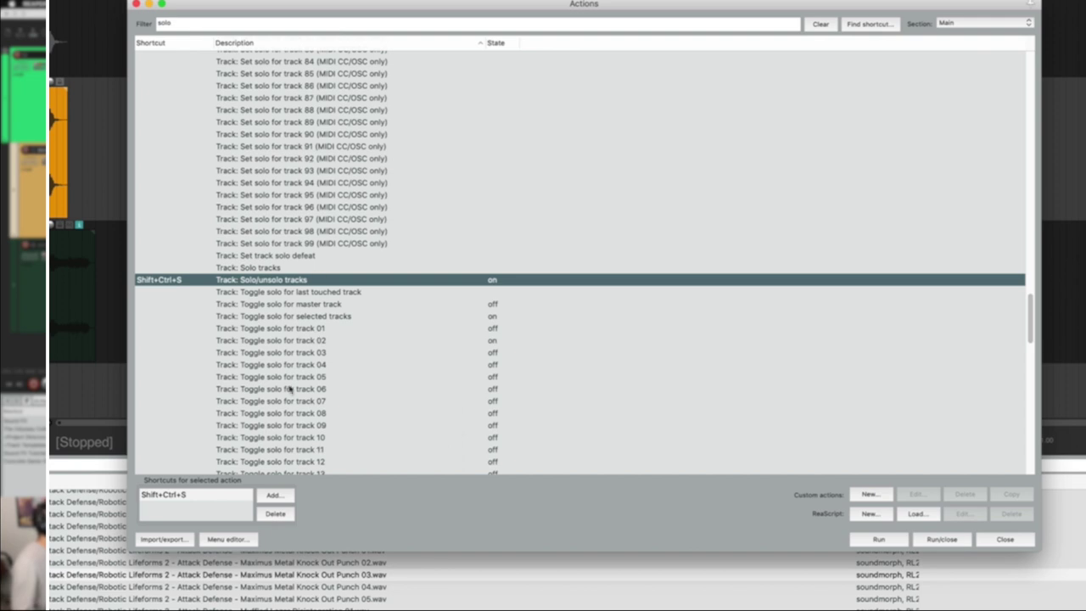
{"action": "scroll", "coordinate": [285, 155], "scroll_direction": "down", "scroll_amount": 3}
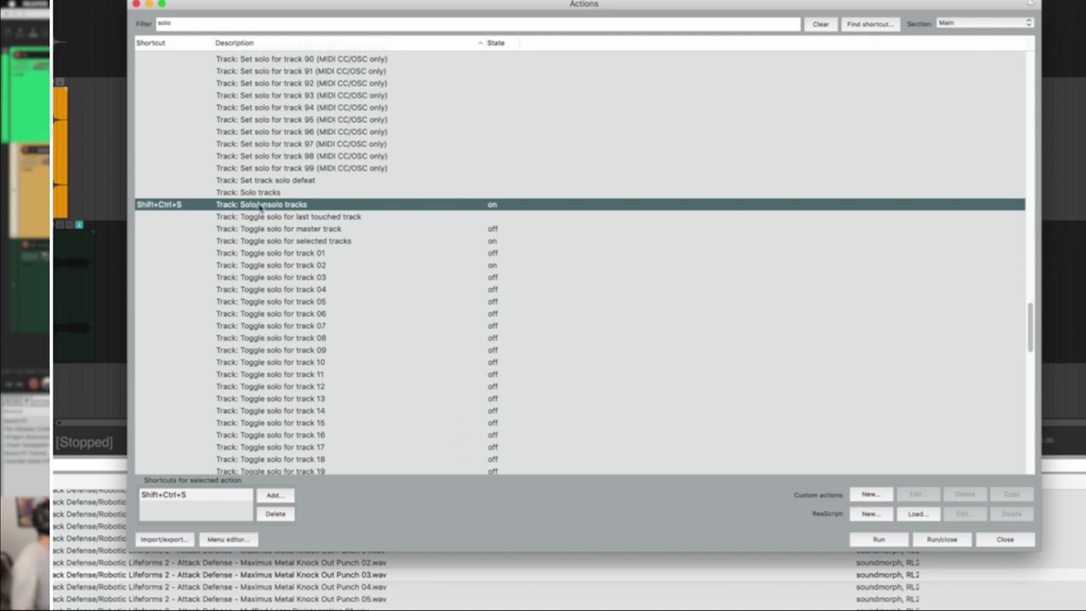
{"action": "key", "text": "Escape"}
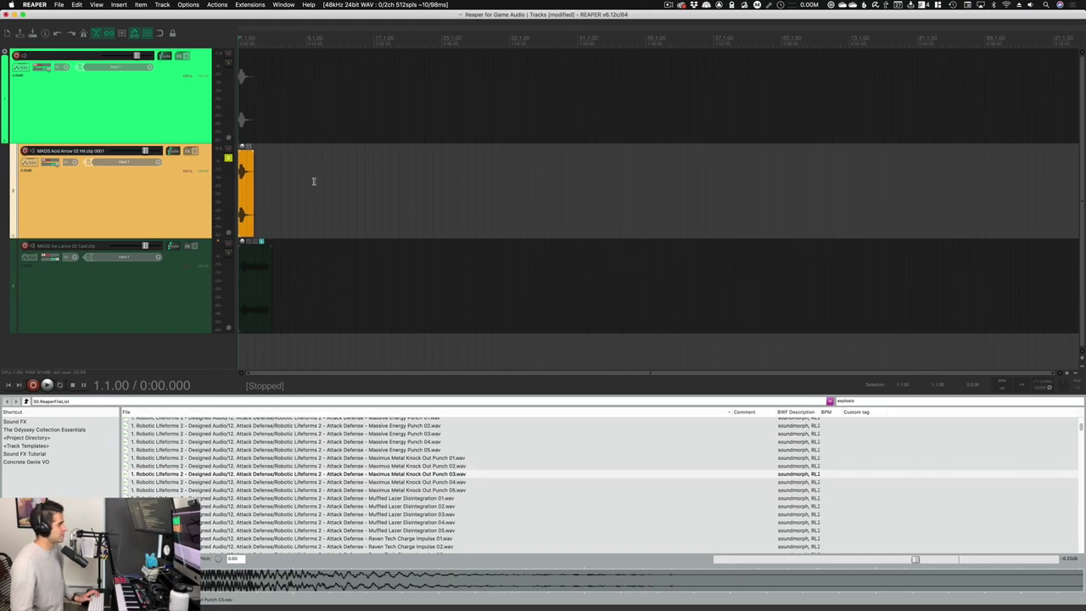
- Play back the soloed Acid Arrow track and turn its solo off
{"action": "key", "text": "space"}
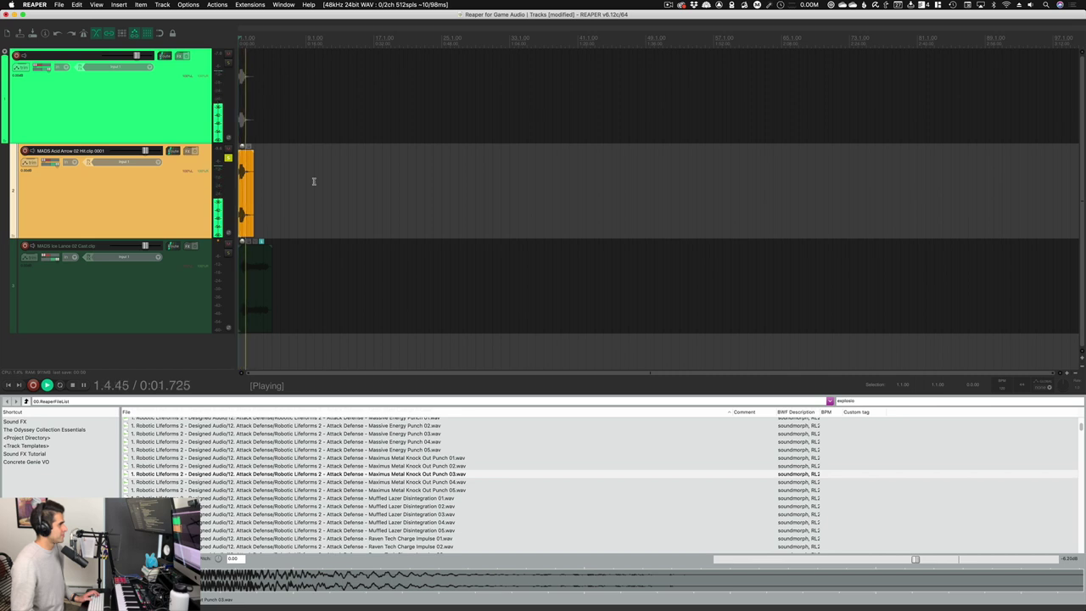
{"action": "key", "text": "space"}
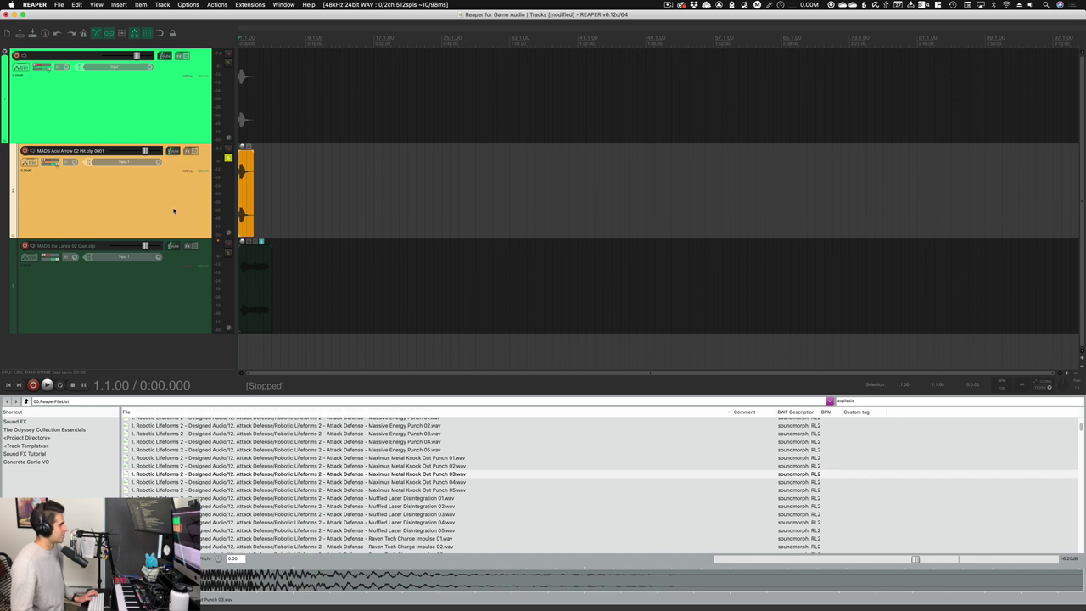
{"action": "left_click", "coordinate": [227, 158]}
- Audition the Ice Lance track by soloing it, playing it back and turning the solo off
{"action": "left_click", "coordinate": [191, 305]}
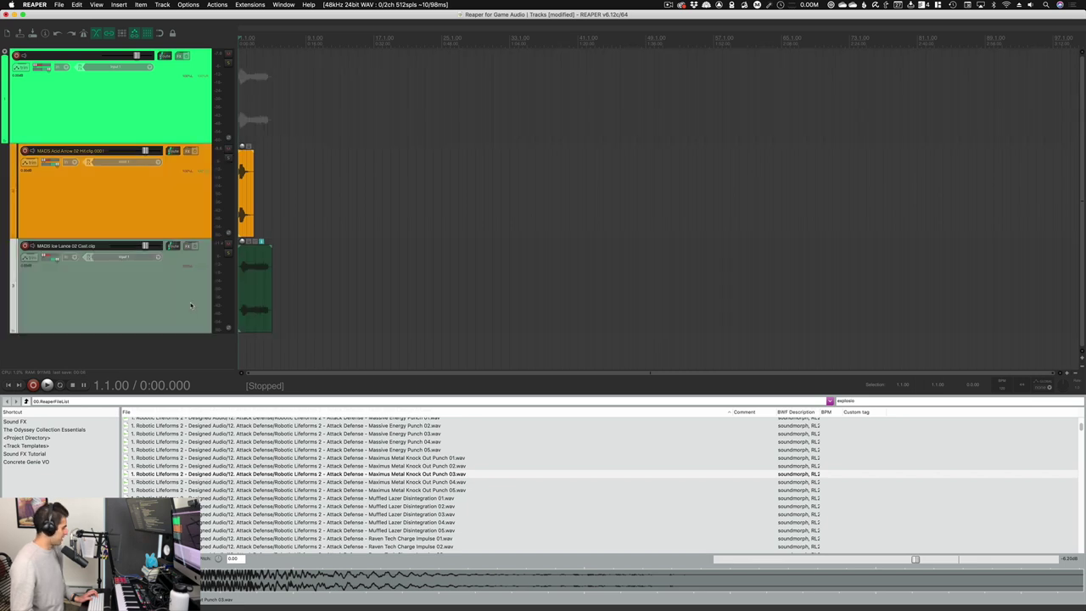
{"action": "key", "text": "F6"}
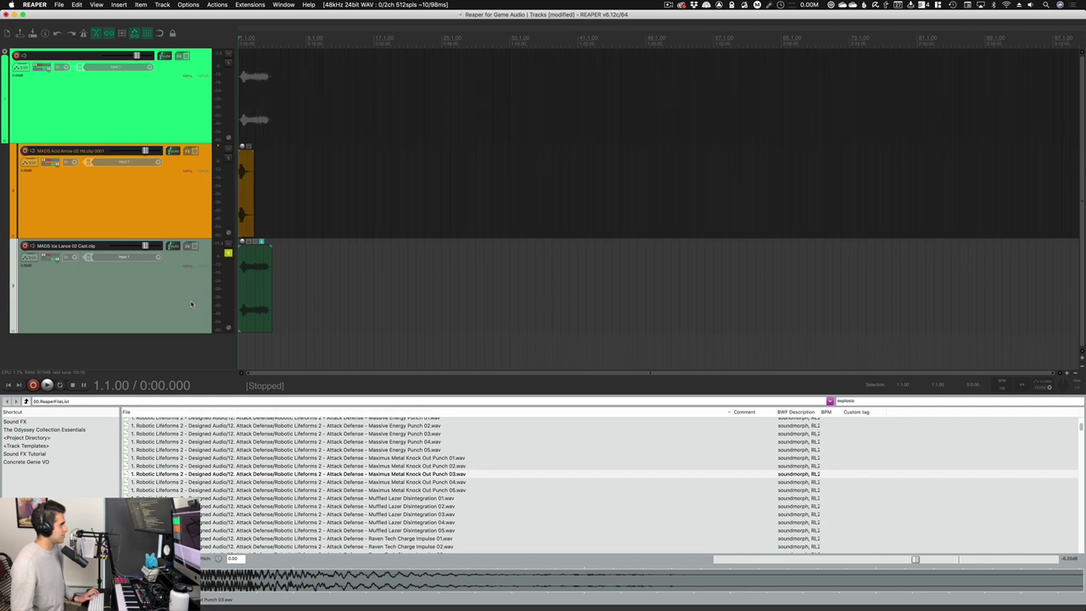
{"action": "key", "text": "space"}
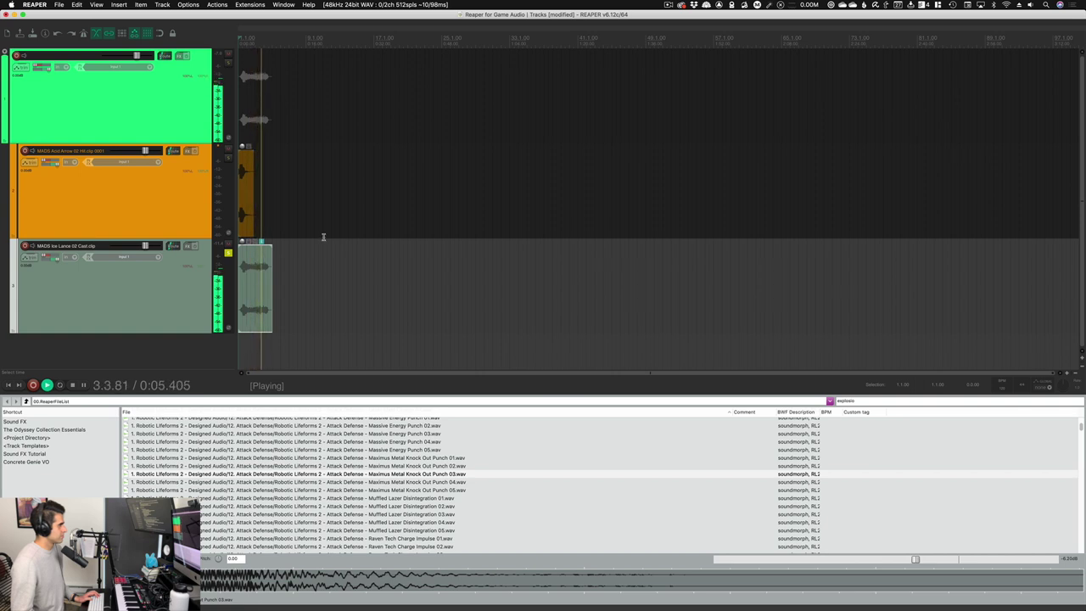
{"action": "key", "text": "space"}
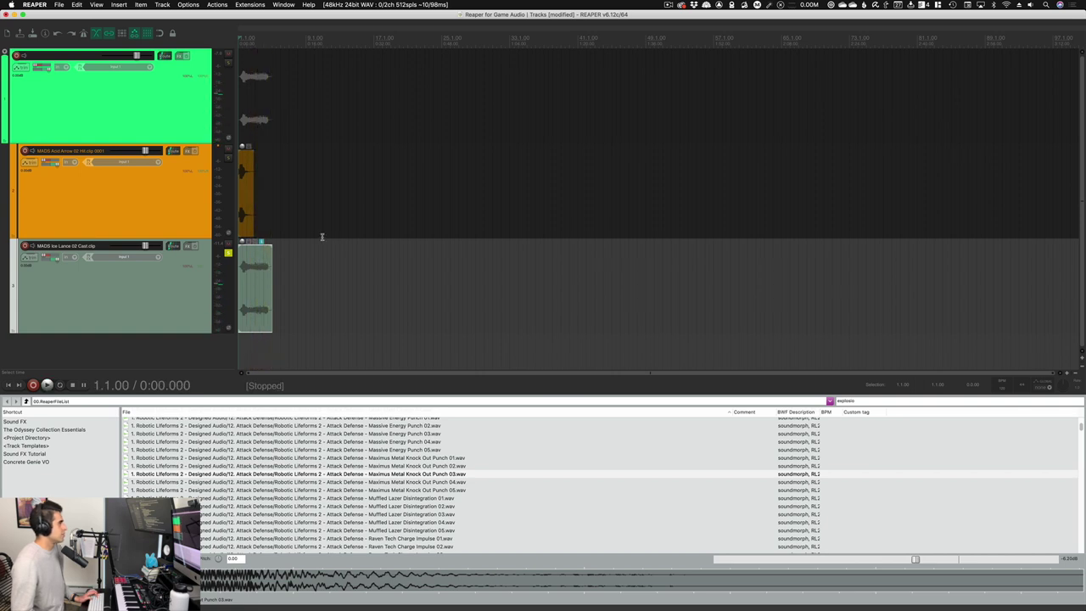
{"action": "left_click", "coordinate": [254, 280]}
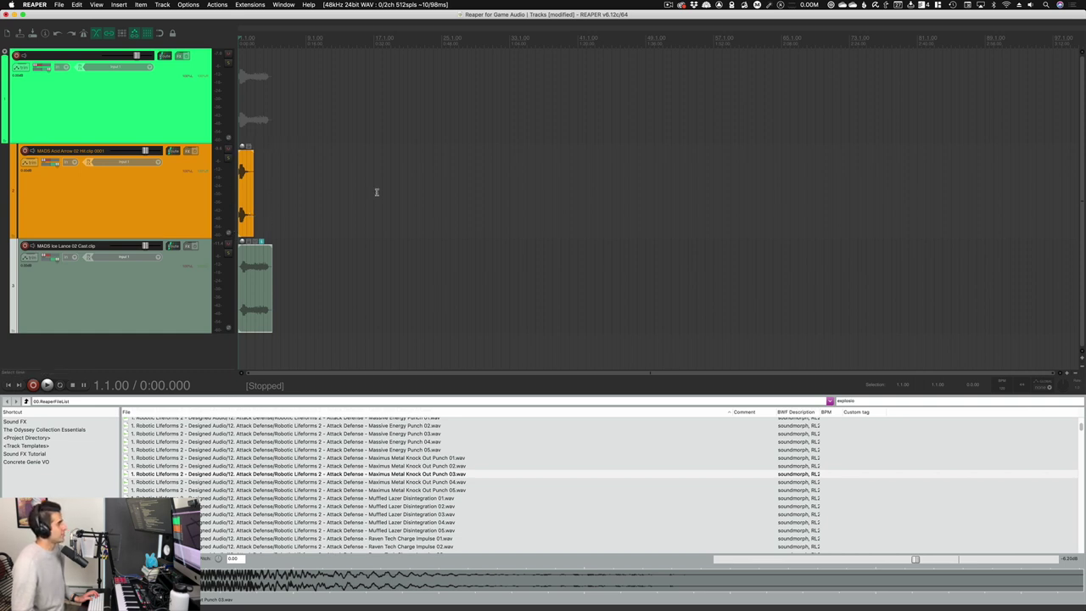
- Select the folder track and lower its volume to -2.17 dB
{"action": "left_click", "coordinate": [183, 113]}
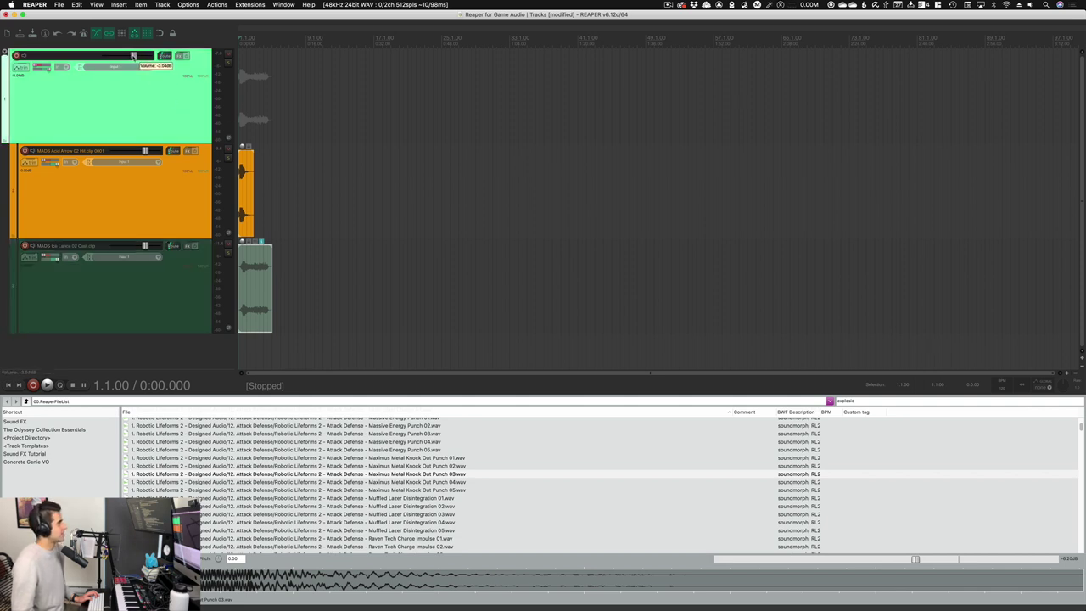
{"action": "left_click_drag", "start_coordinate": [134, 56], "coordinate": [135, 59]}
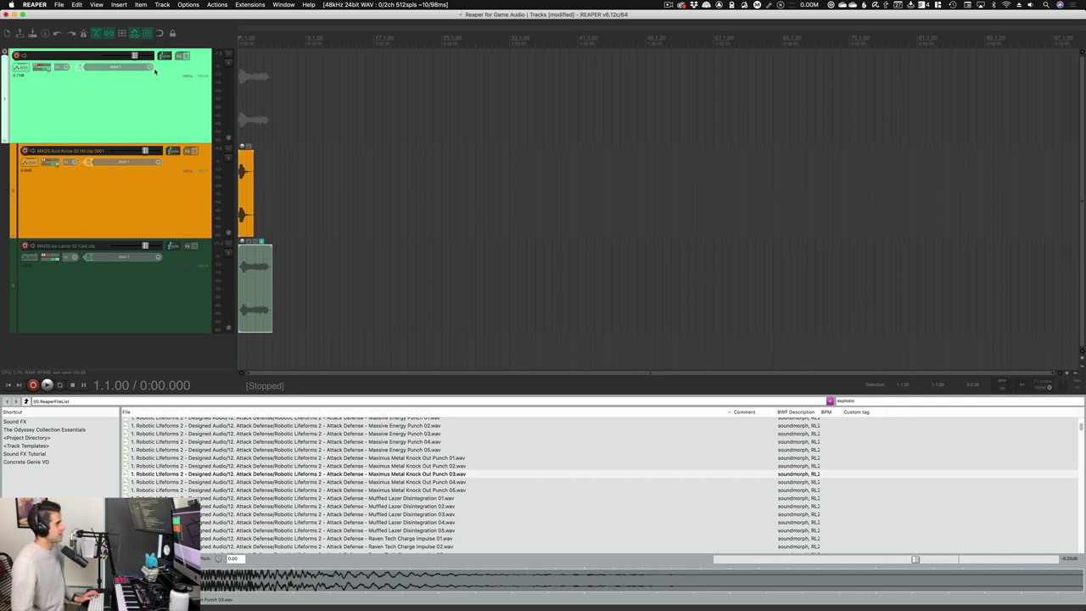
{"action": "mouse_move", "coordinate": [142, 57]}
{"action": "left_mouse_down"}
{"action": "mouse_move", "coordinate": [112, 64]}
{"action": "mouse_move", "coordinate": [135, 56]}
{"action": "left_mouse_up"}
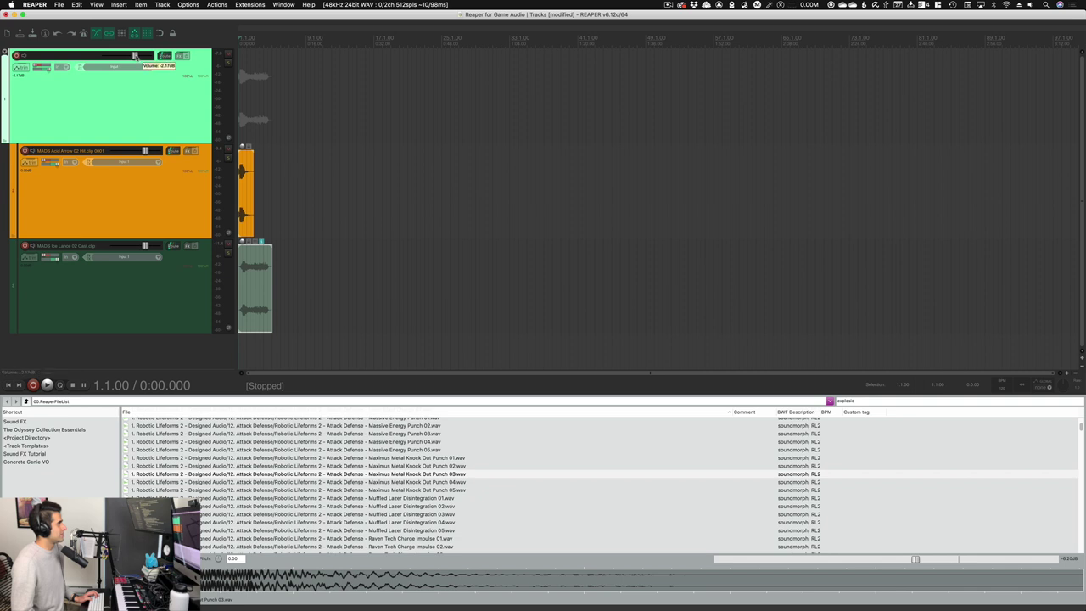
- Name the first track Folder
{"action": "double_click", "coordinate": [78, 57]}
{"action": "type", "text": "Folder"}
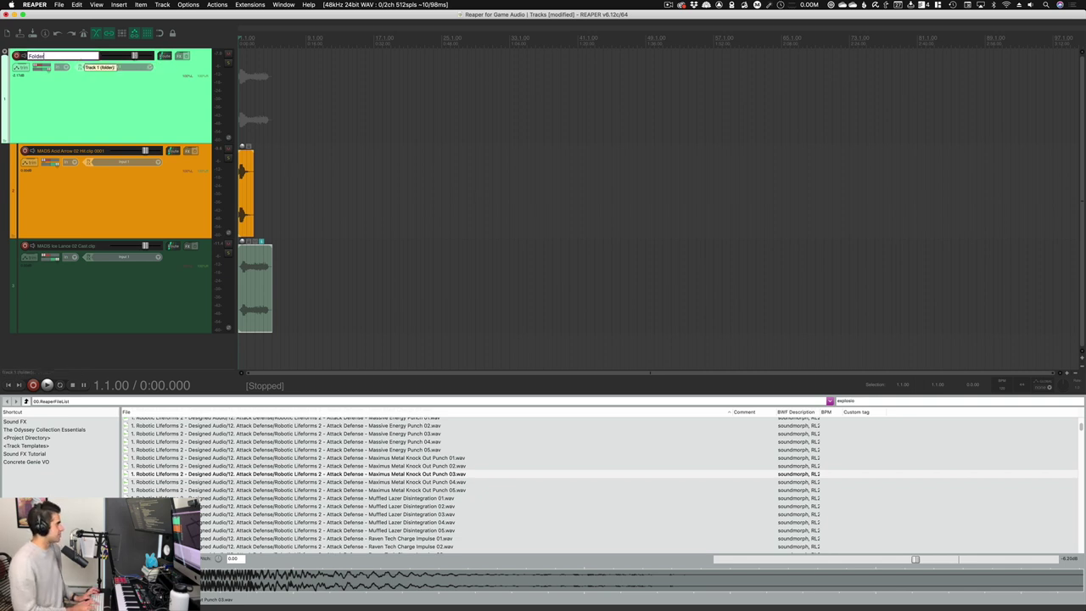
{"action": "key", "text": "Return"}
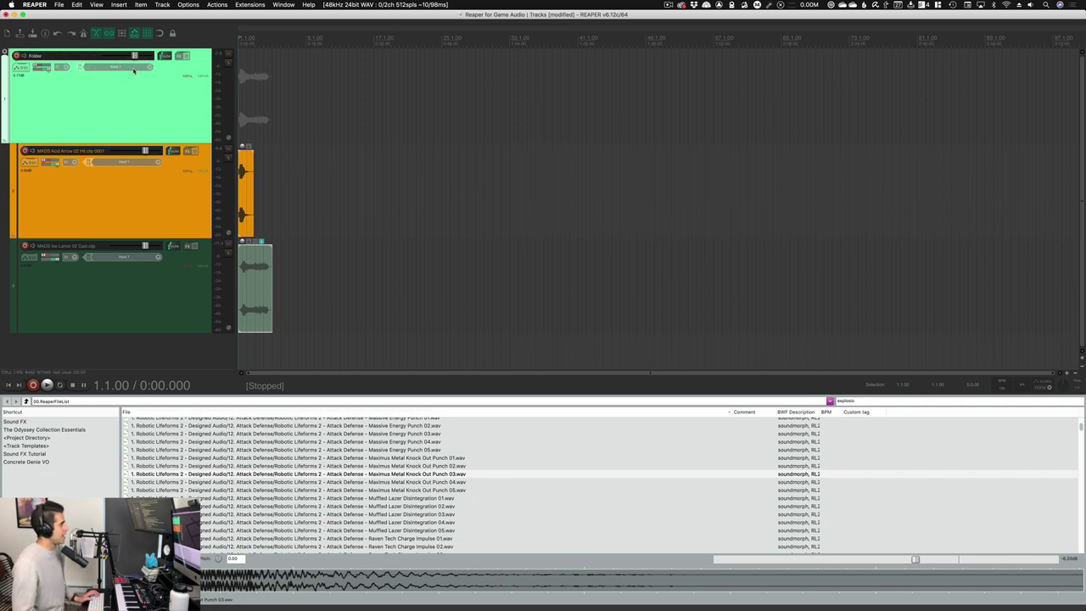
- Play the project while adjusting the folder track's volume, leaving it at 0.00 dB
{"action": "key", "text": "space"}
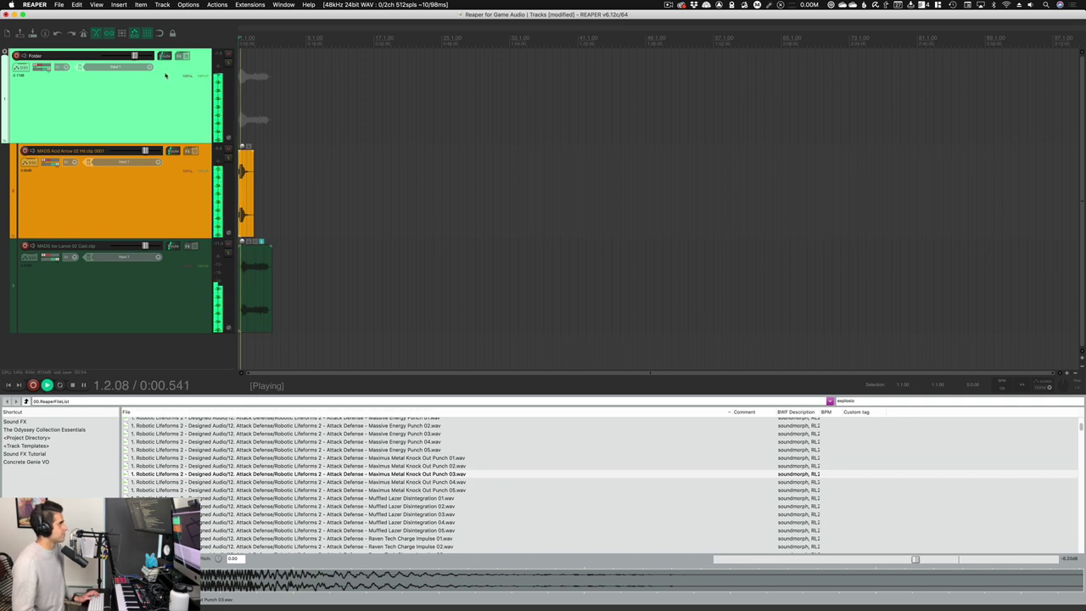
{"action": "mouse_move", "coordinate": [133, 56]}
{"action": "left_mouse_down"}
{"action": "mouse_move", "coordinate": [146, 64]}
{"action": "mouse_move", "coordinate": [125, 65]}
{"action": "mouse_move", "coordinate": [146, 58]}
{"action": "left_mouse_up"}
{"action": "key", "text": "space"}
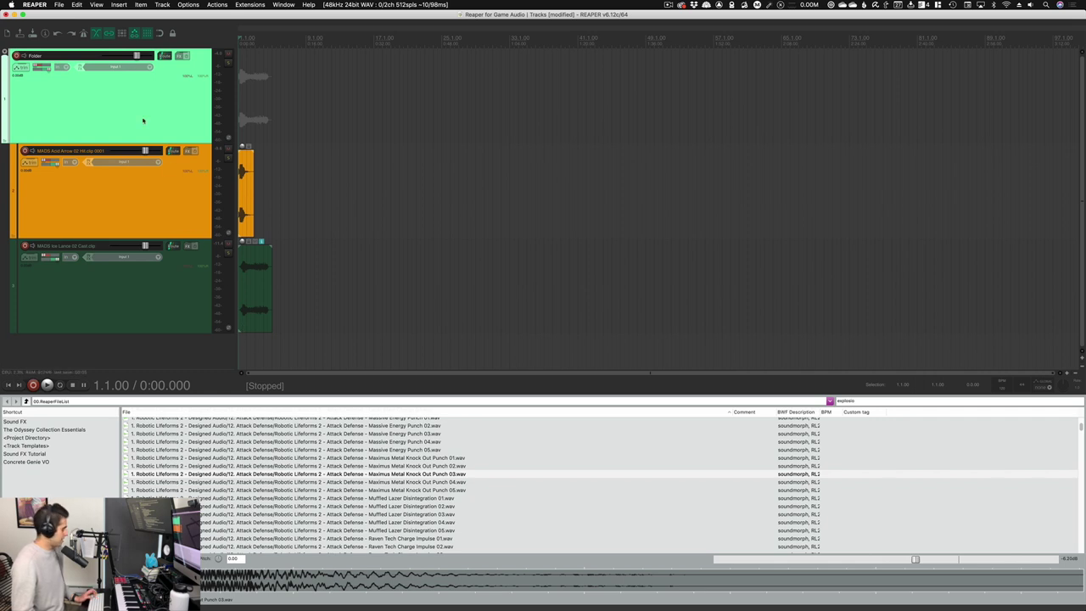
- Show the mixer and look up the View: Toggle mixer visible action by searching the action list for "mixer"
{"action": "key", "text": "super+m"}
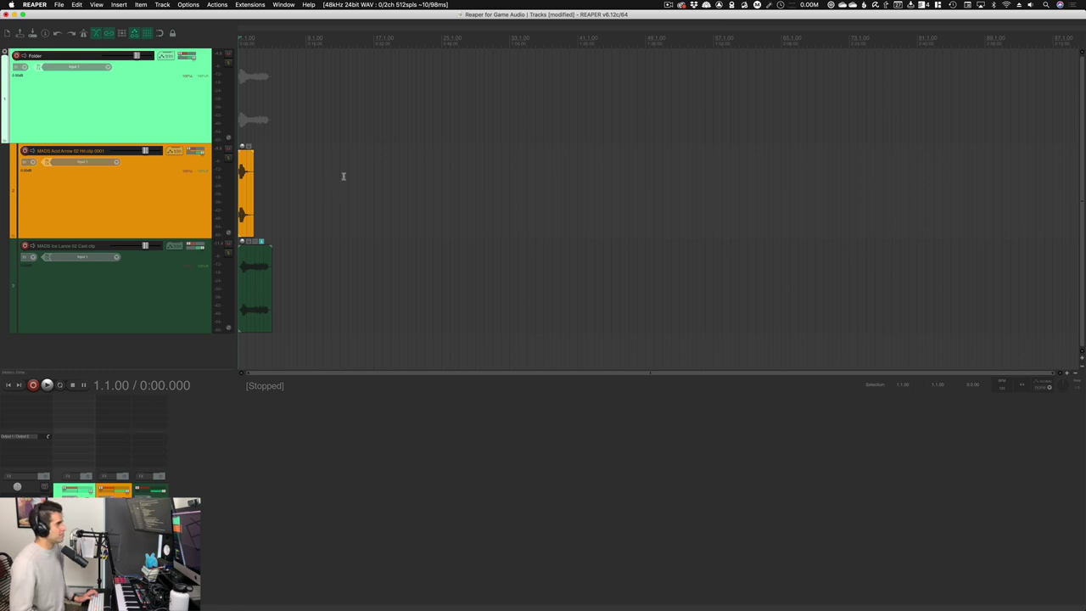
{"action": "key", "text": "shift+slash"}
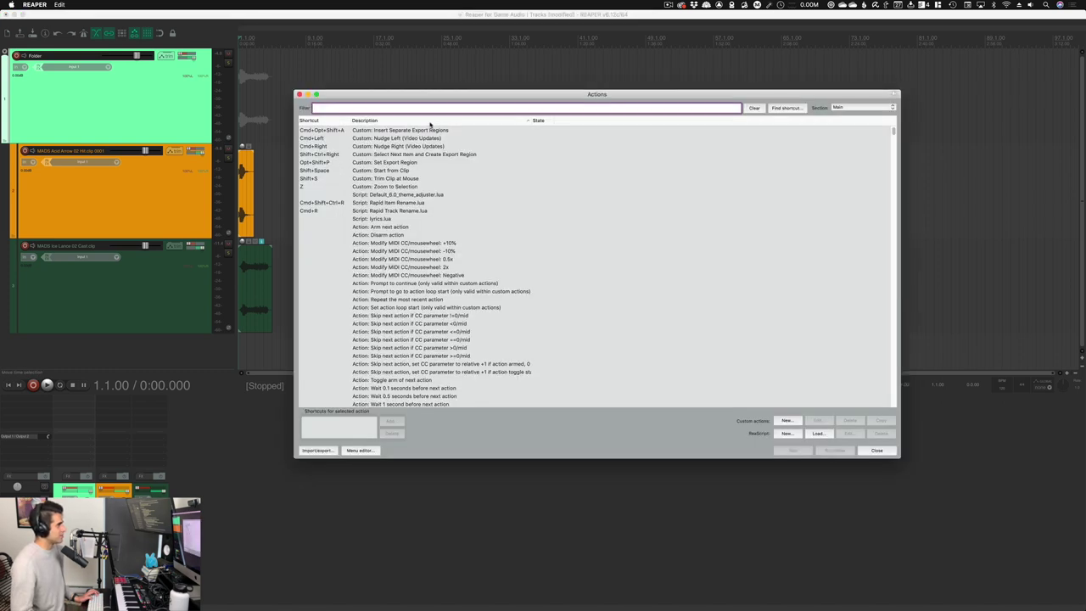
{"action": "type", "text": "mixer"}
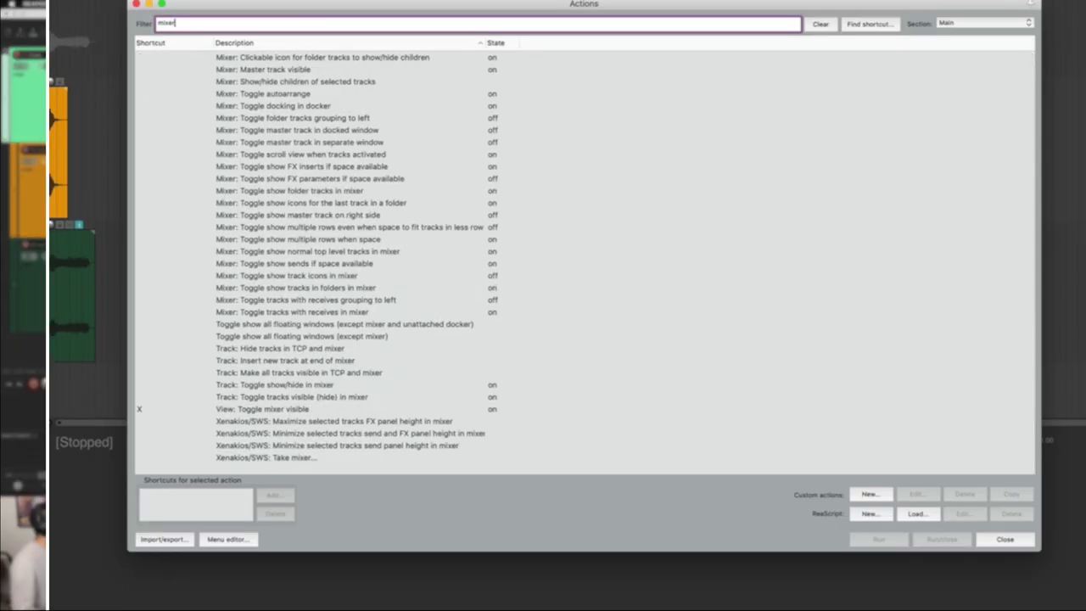
{"action": "left_click", "coordinate": [298, 407]}
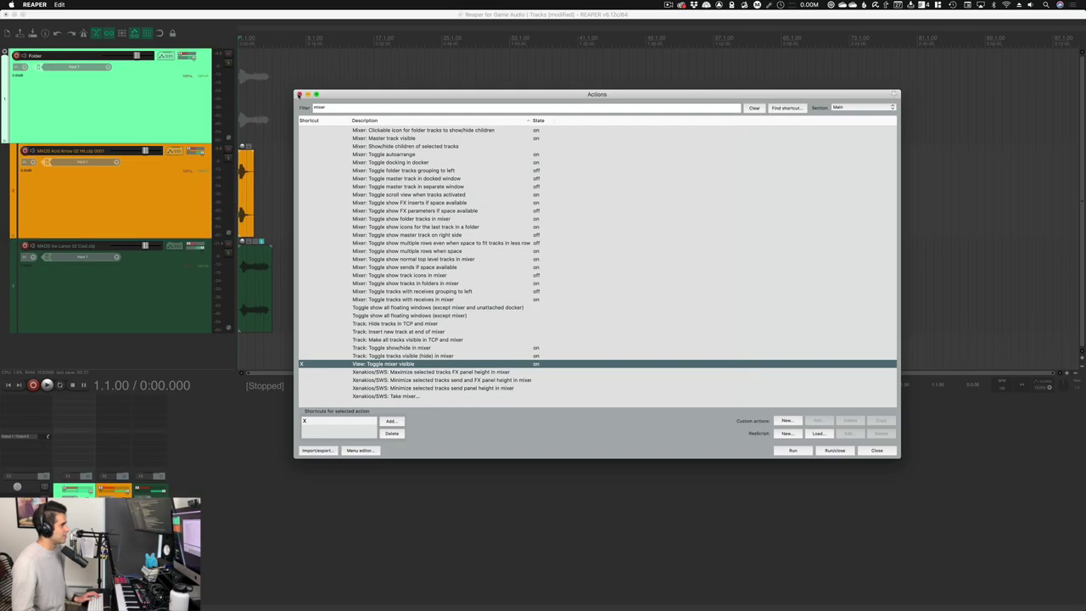
- Close the action list and select the Folder track
{"action": "key", "text": "Escape"}
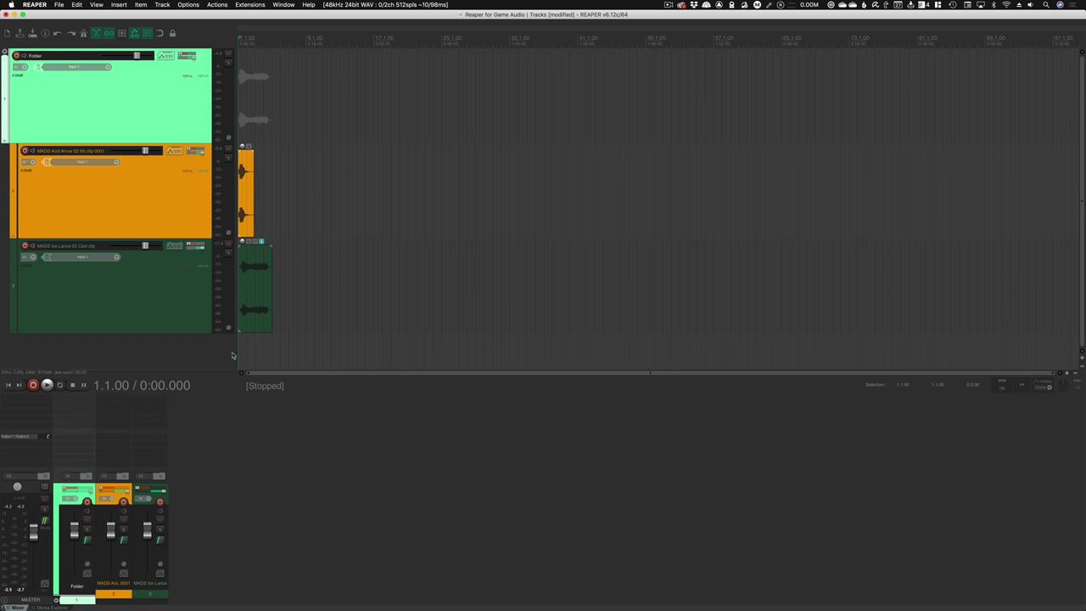
{"action": "left_click", "coordinate": [161, 219]}
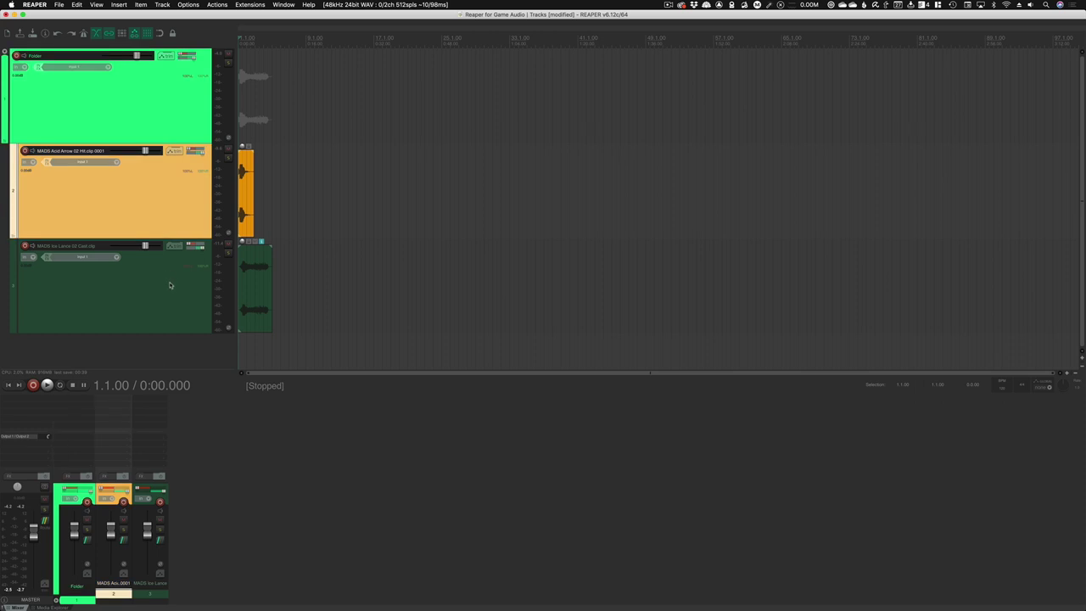
{"action": "left_click", "coordinate": [166, 128]}
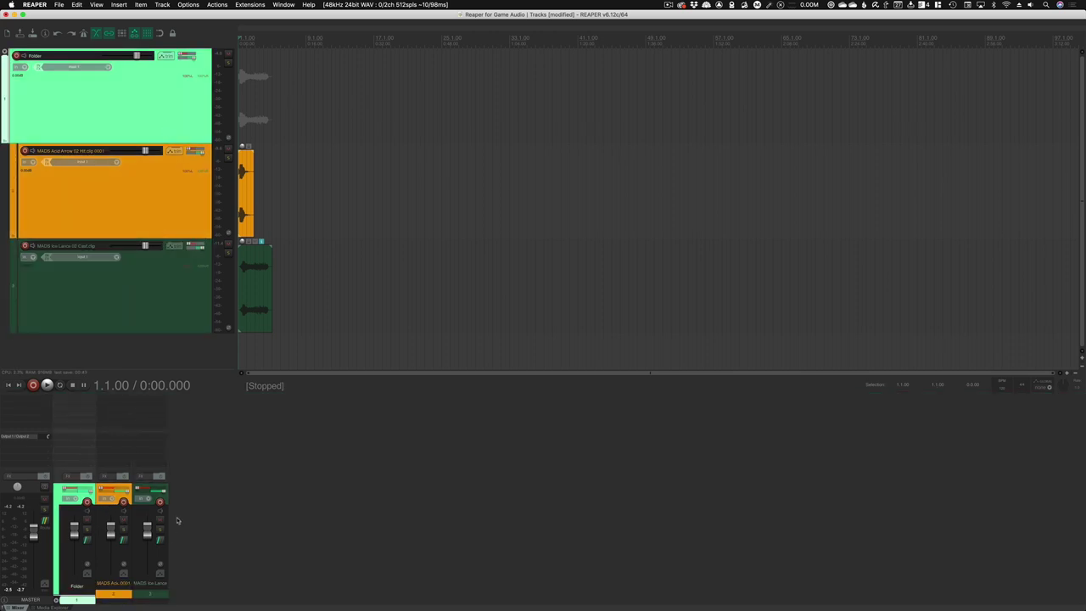
- Filter the effects by "pro-r" and add the VST3 version of FabFilter Pro-R to the Folder track
{"action": "key", "text": "f"}
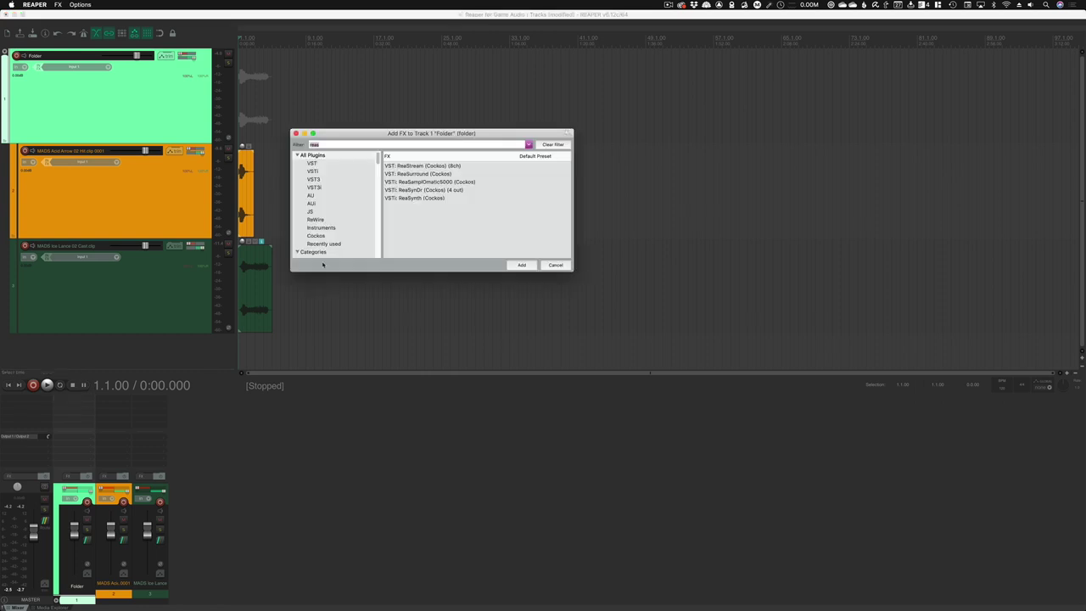
{"action": "type", "text": "pro"}
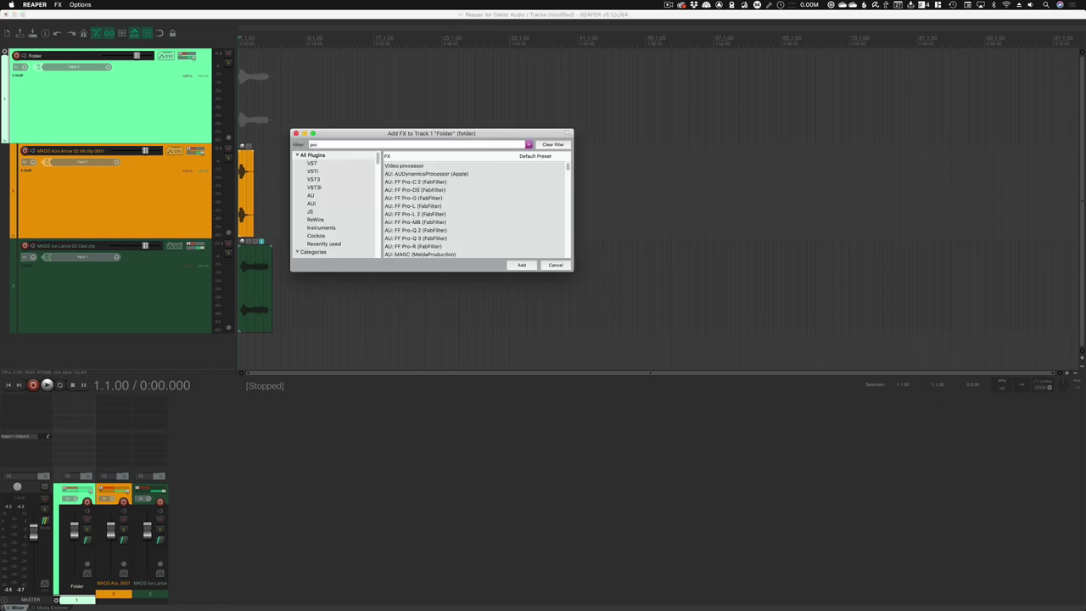
{"action": "type", "text": "-r"}
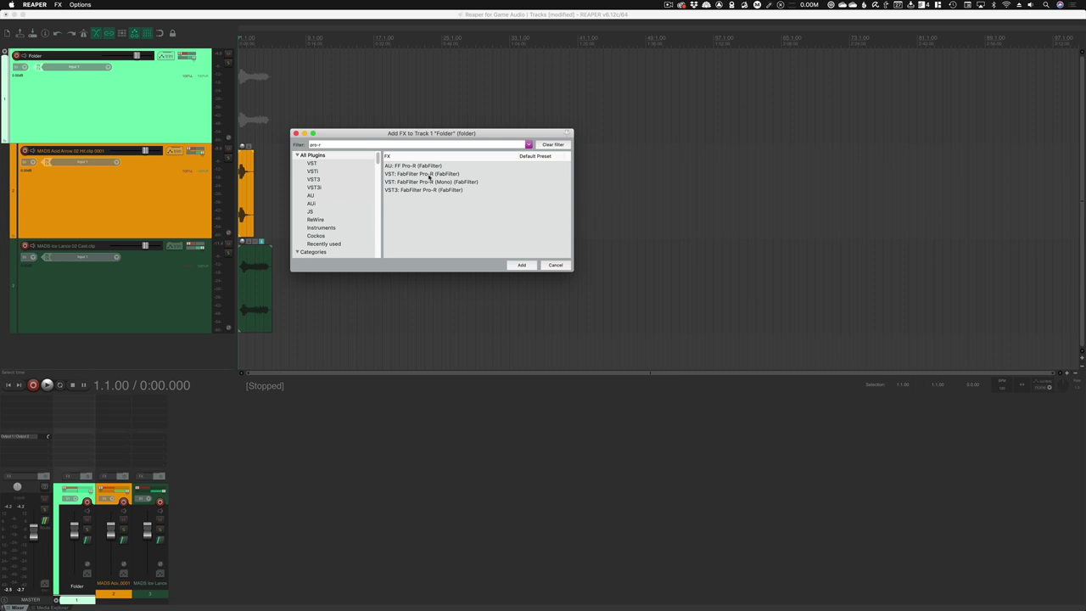
{"action": "left_click", "coordinate": [429, 174]}
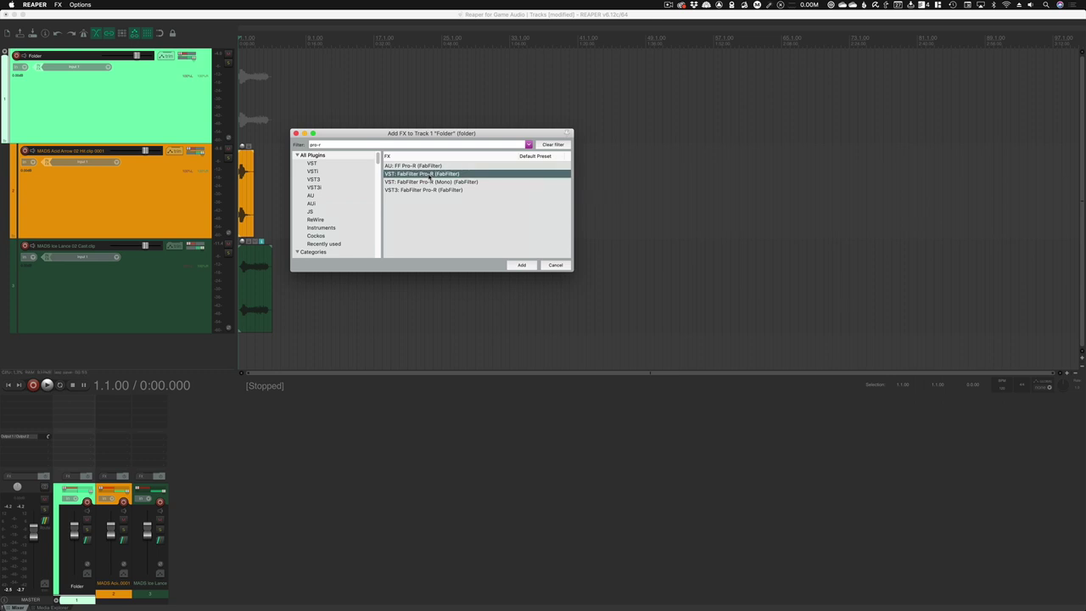
{"action": "left_click", "coordinate": [343, 145]}
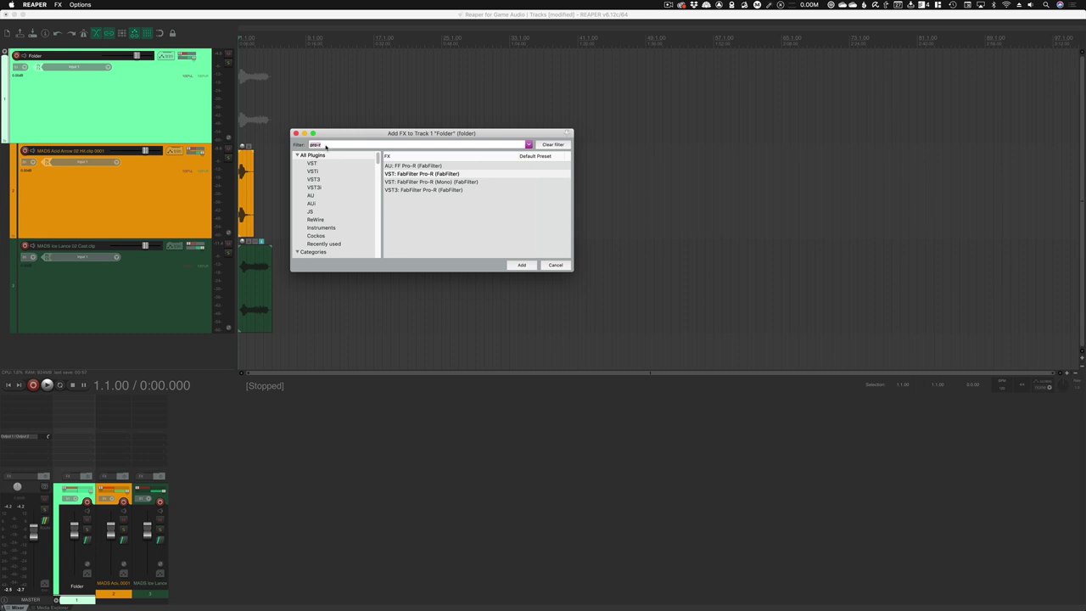
{"action": "left_click", "coordinate": [460, 176]}
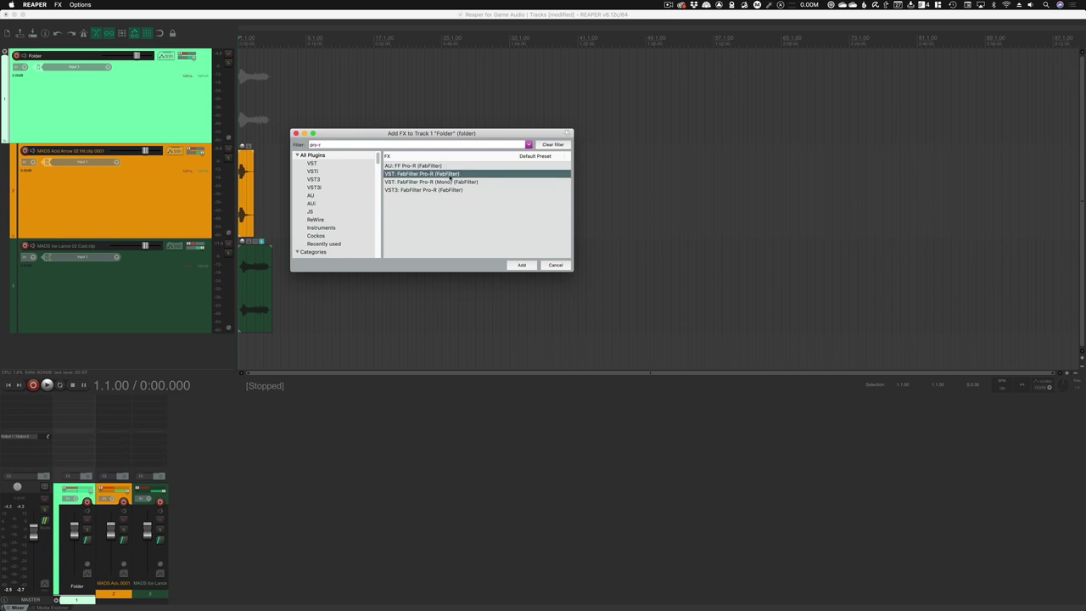
{"action": "left_click", "coordinate": [444, 191]}
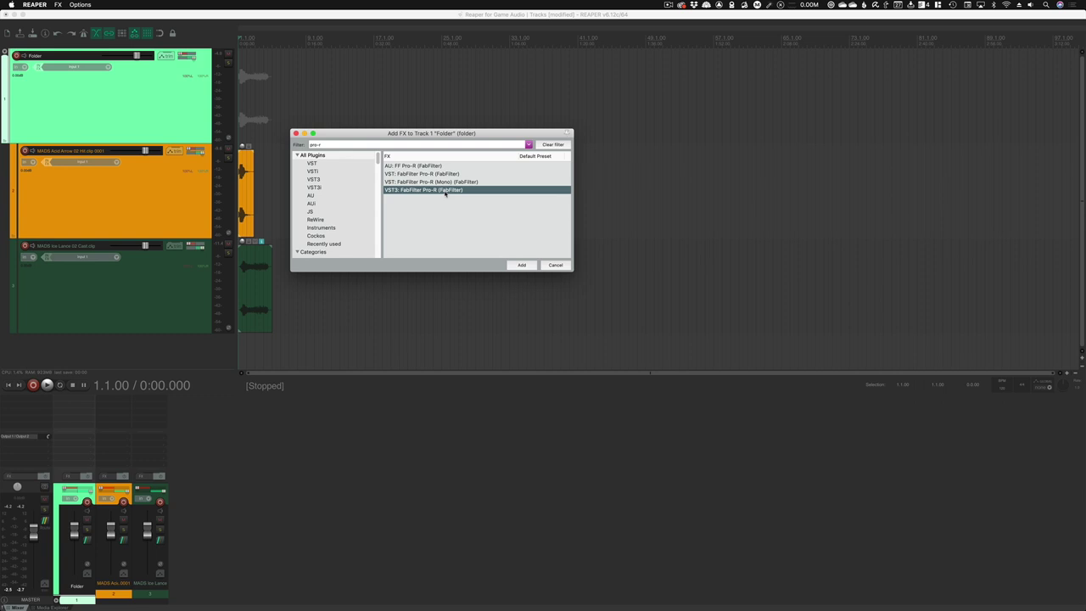
{"action": "double_click", "coordinate": [445, 190]}
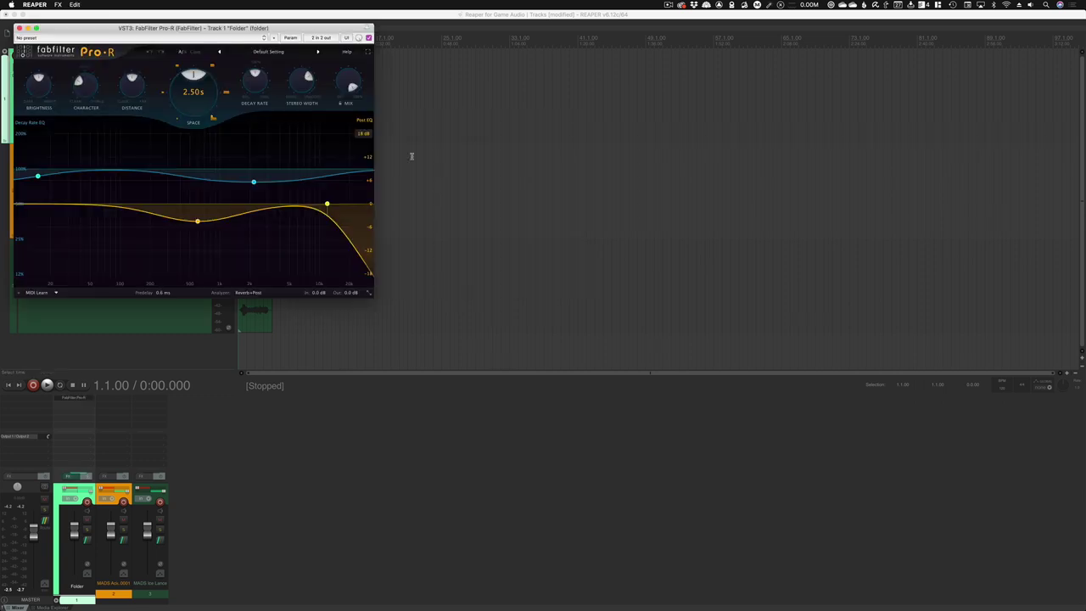
- Move the Pro-R window clear of the tracks and play the project through the reverb, stopping after a few seconds
{"action": "left_click_drag", "start_coordinate": [268, 28], "coordinate": [631, 104]}
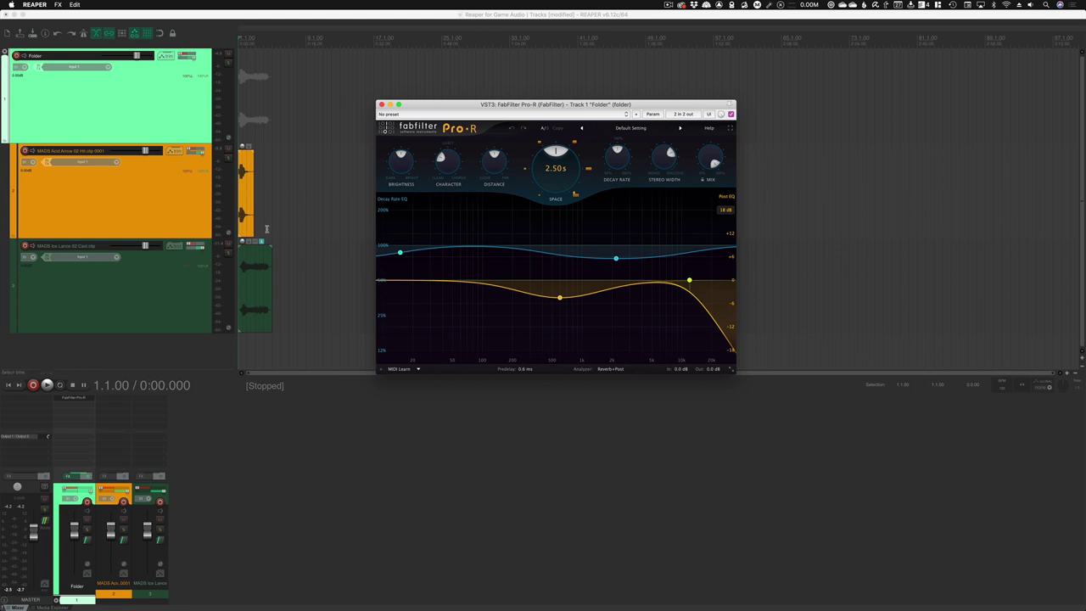
{"action": "key", "text": "space"}
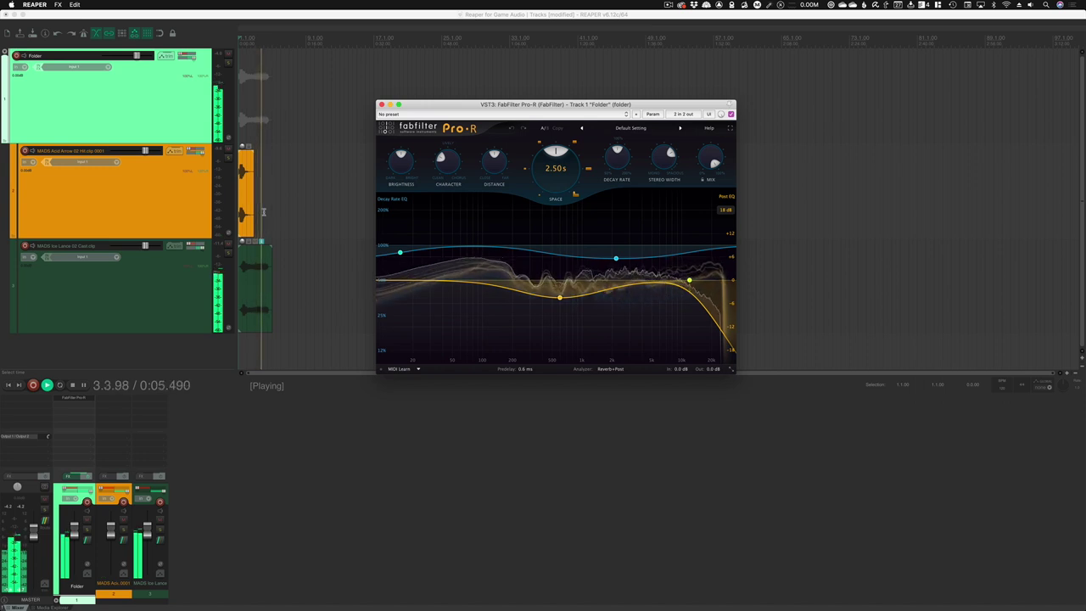
{"action": "key", "text": "space"}
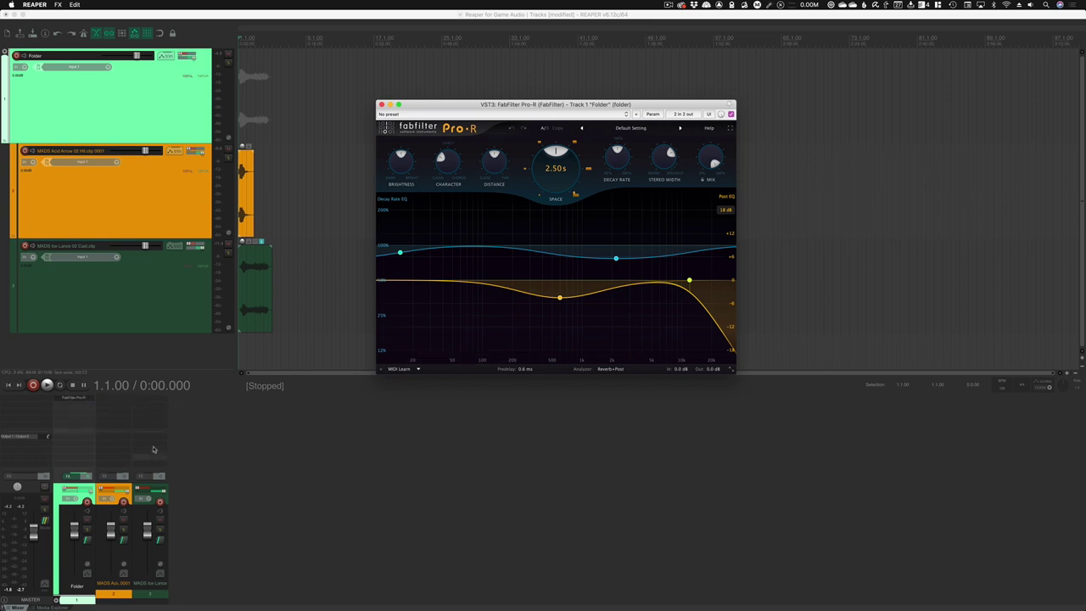
- Close the Pro-R window and select the Ice Lance track
{"action": "left_click", "coordinate": [110, 103]}
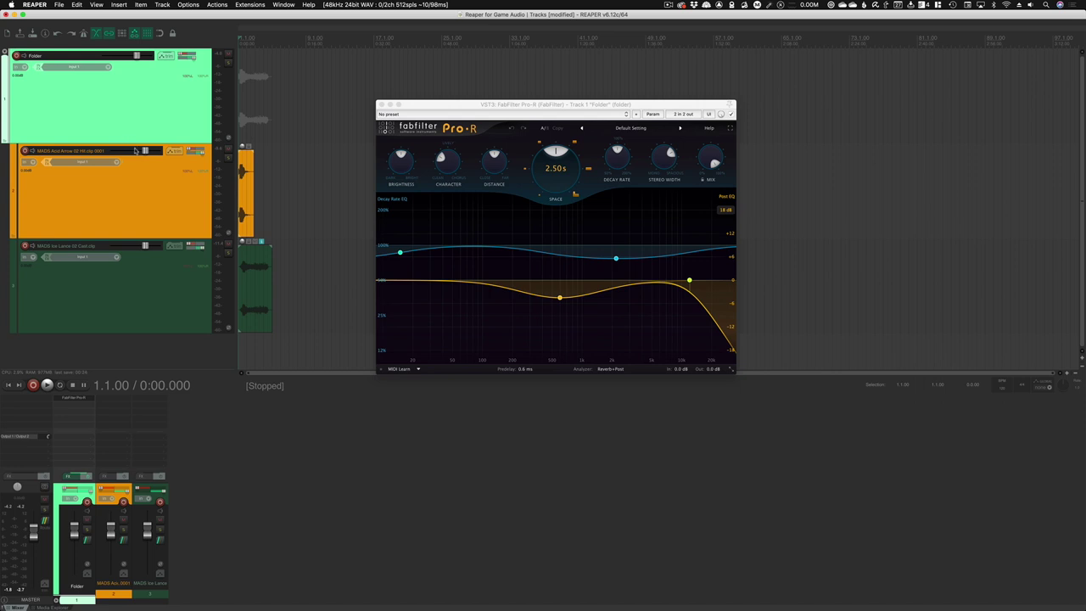
{"action": "left_click_drag", "start_coordinate": [134, 150], "coordinate": [142, 159]}
{"action": "mouse_move", "coordinate": [135, 56]}
{"action": "left_mouse_down"}
{"action": "mouse_move", "coordinate": [121, 58]}
{"action": "mouse_move", "coordinate": [136, 56]}
{"action": "left_mouse_up"}
{"action": "left_click", "coordinate": [189, 218]}
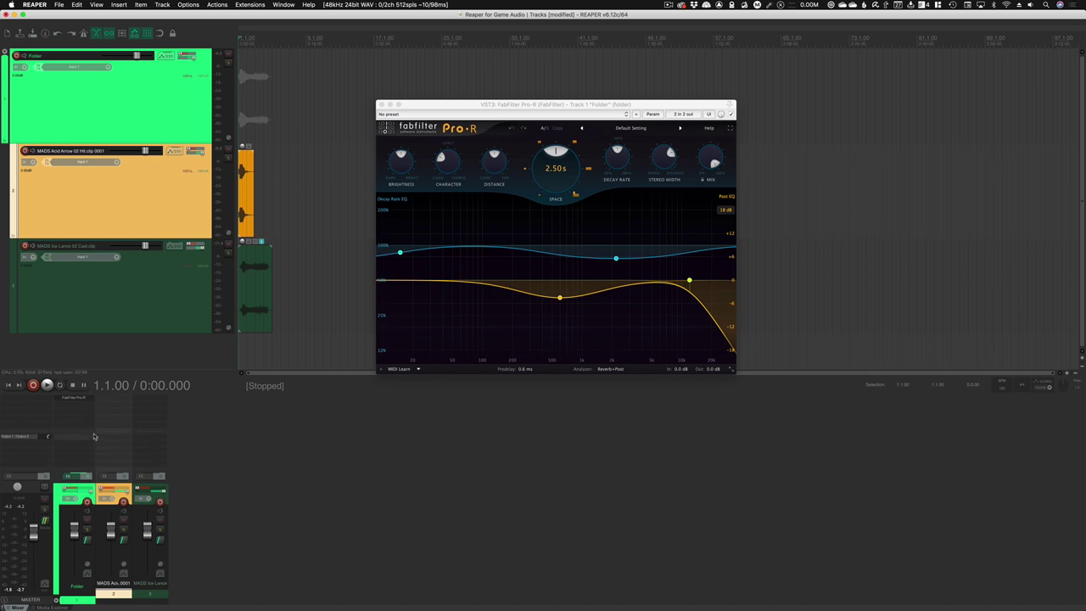
{"action": "left_click", "coordinate": [166, 94]}
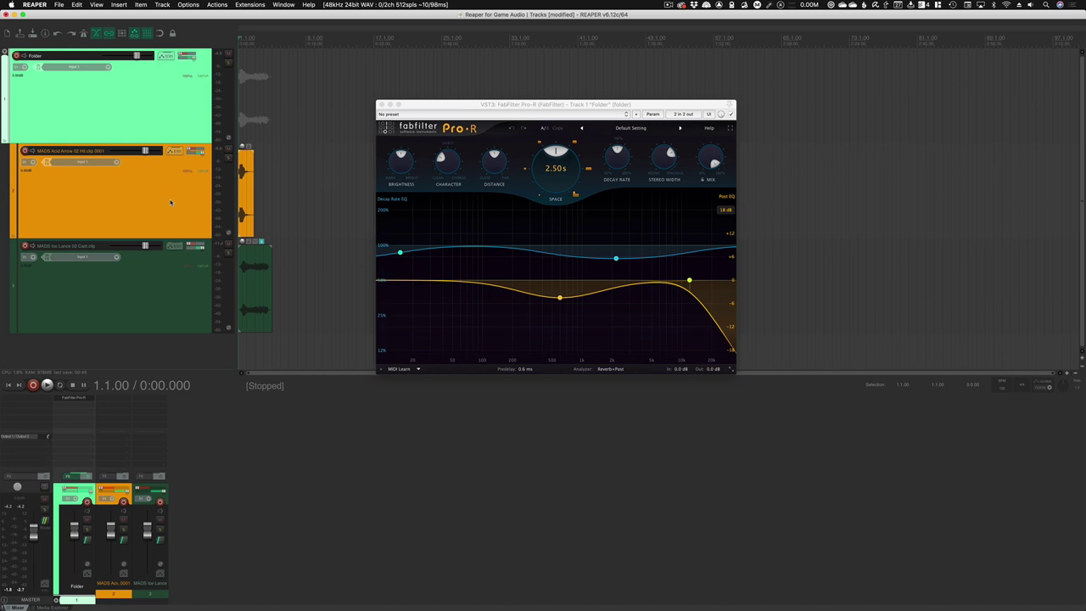
{"action": "left_click", "coordinate": [178, 260]}
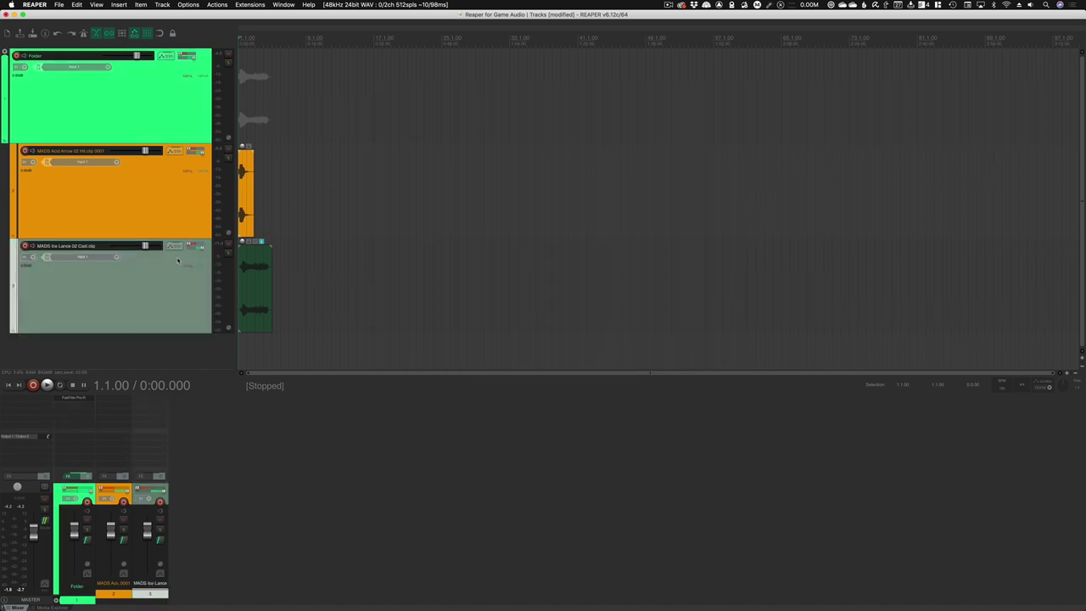
- Add eight new tracks below the Ice Lance track inside the folder
{"action": "left_click", "coordinate": [173, 236]}
{"action": "left_click", "coordinate": [84, 245]}
{"action": "key", "text": "super+t"}
{"action": "key", "text": "super+t"}
{"action": "key", "text": "super+t"}
{"action": "key", "text": "super+t"}
{"action": "key", "text": "super+t"}
{"action": "key", "text": "super+t"}
{"action": "key", "text": "super+t"}
{"action": "key", "text": "super+t"}
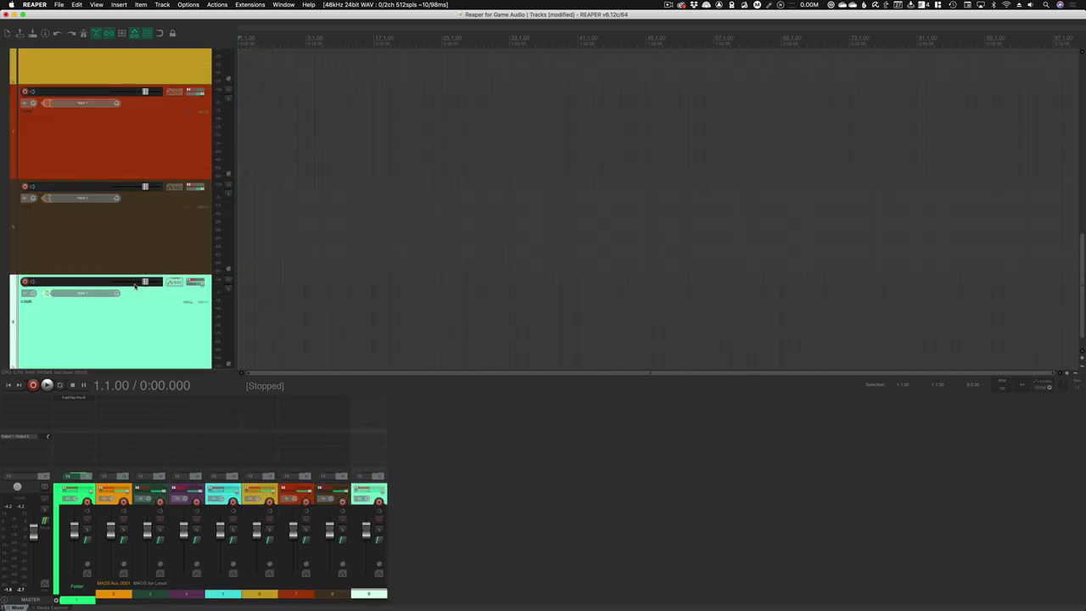
- Turn track 4 into a subfolder containing the tracks below it
{"action": "scroll", "coordinate": [98, 237], "scroll_direction": "up", "scroll_amount": 10}
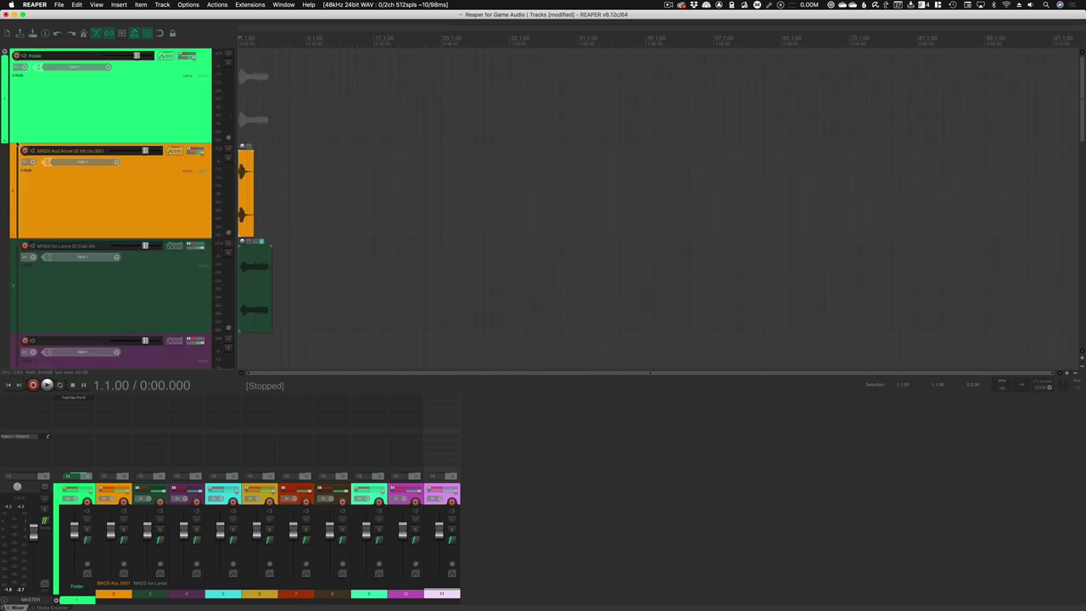
{"action": "scroll", "coordinate": [82, 187], "scroll_direction": "down", "scroll_amount": 10}
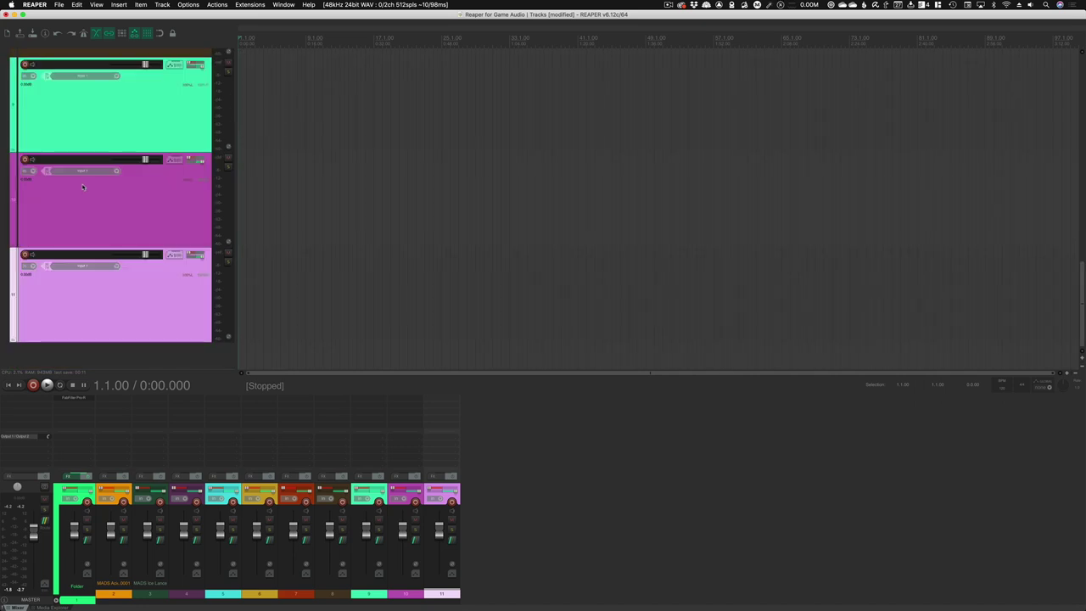
{"action": "scroll", "coordinate": [76, 207], "scroll_direction": "up", "scroll_amount": 8}
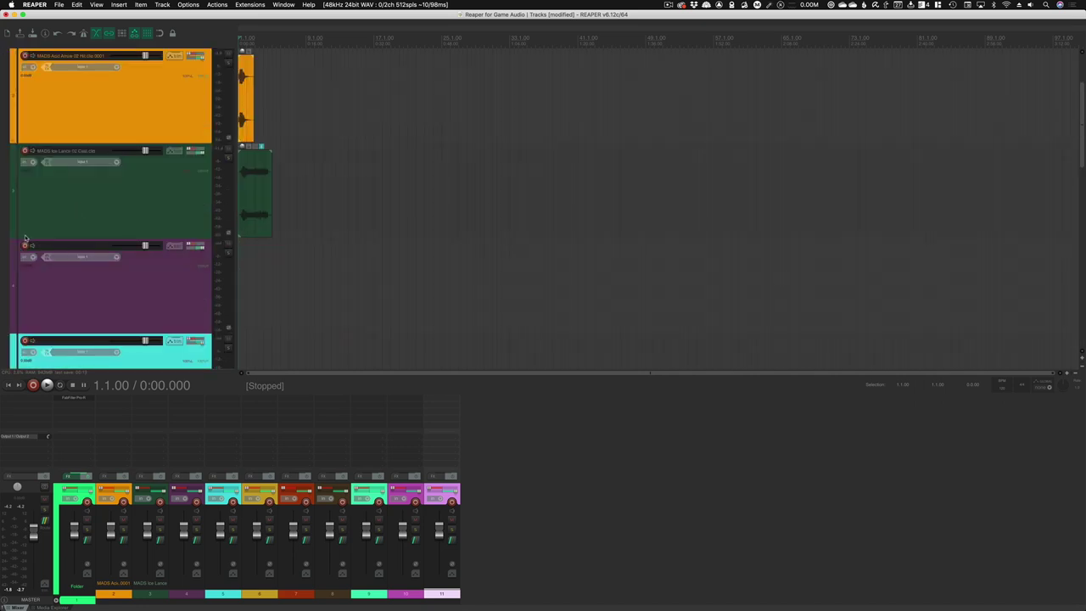
{"action": "scroll", "coordinate": [21, 244], "scroll_direction": "down", "scroll_amount": 2}
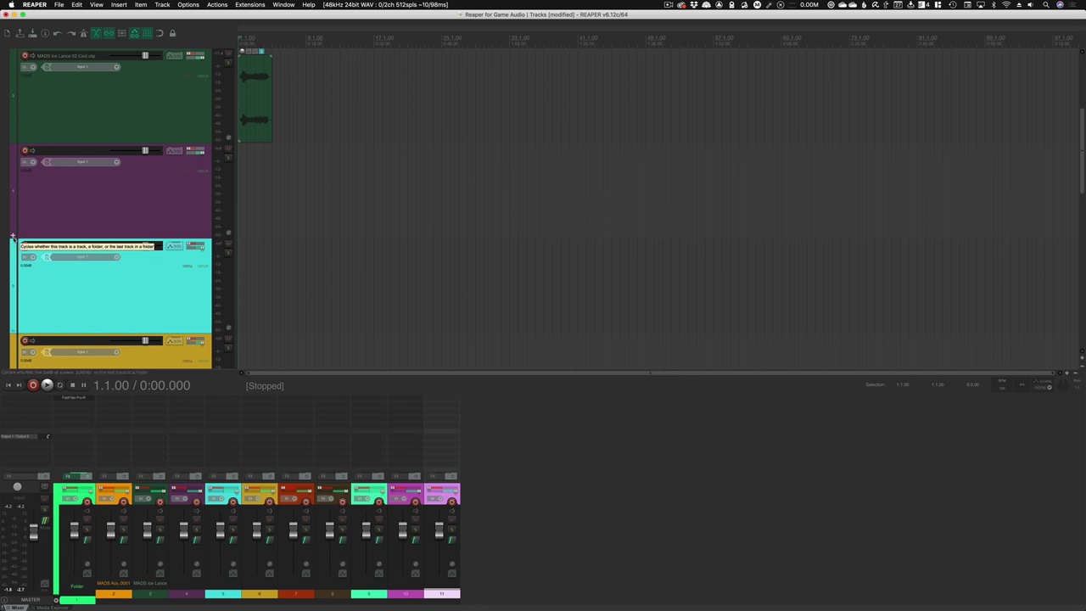
{"action": "left_click", "coordinate": [67, 266]}
{"action": "left_click", "coordinate": [65, 219]}
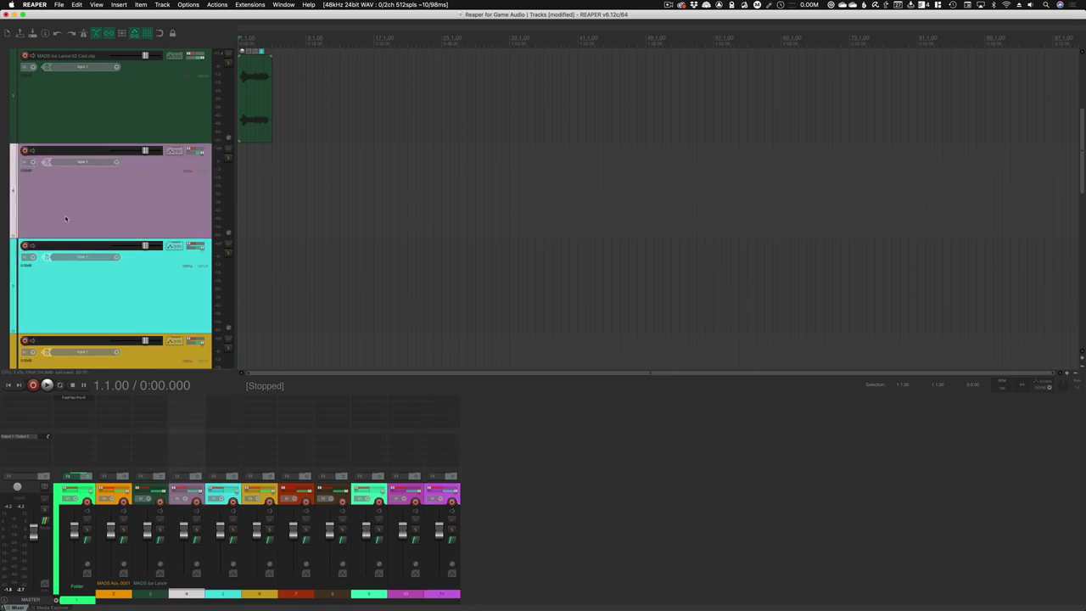
{"action": "left_click", "coordinate": [13, 233]}
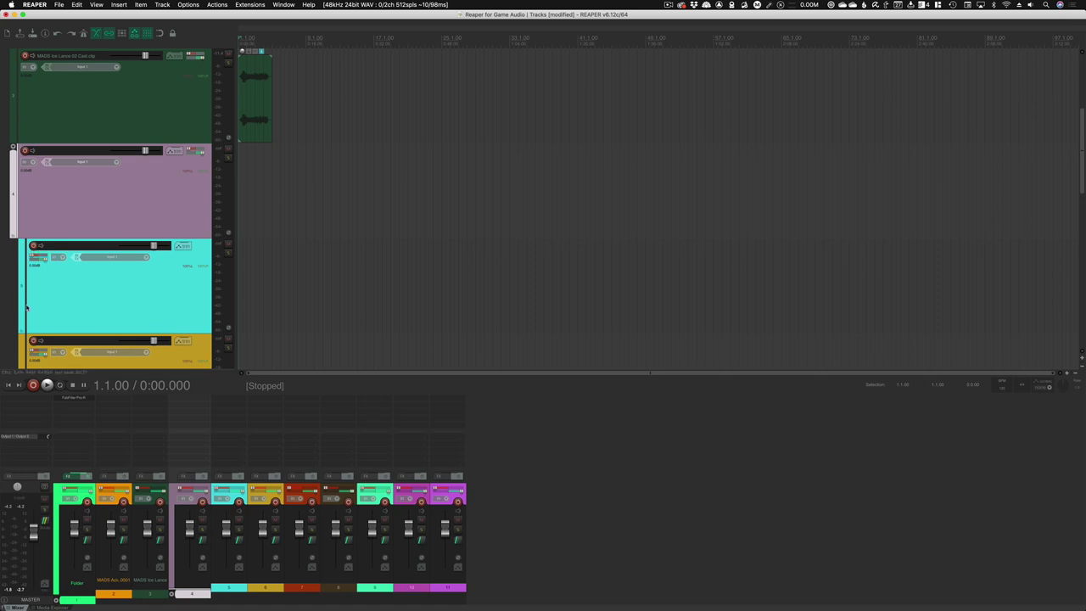
- Locate the Folder track and track 4 by selecting their mixer channels, and look through the nested tracks
{"action": "scroll", "coordinate": [26, 307], "scroll_direction": "down", "scroll_amount": 4}
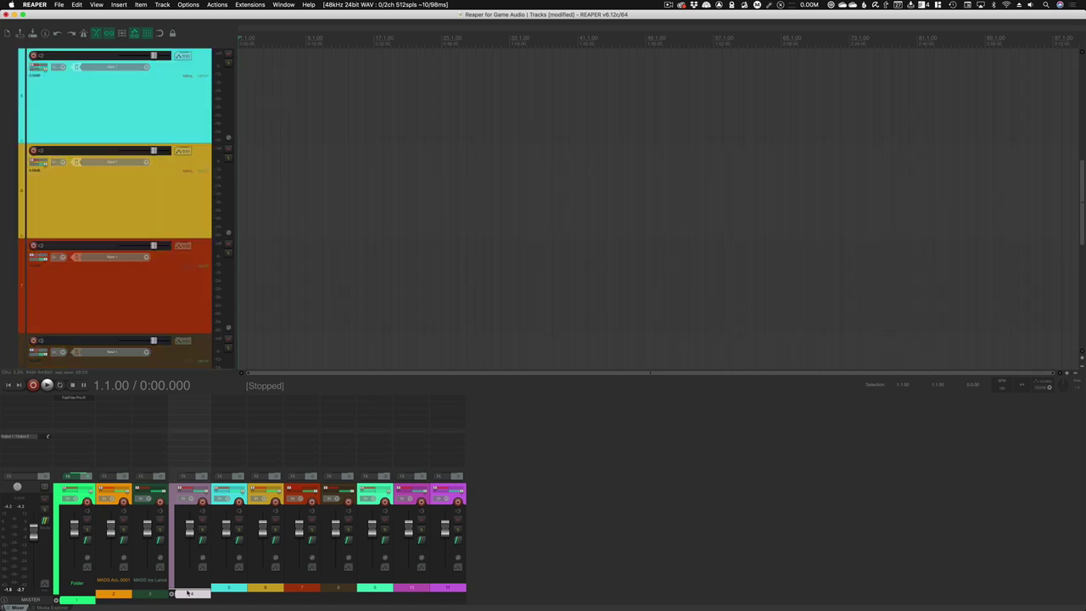
{"action": "left_click", "coordinate": [72, 602]}
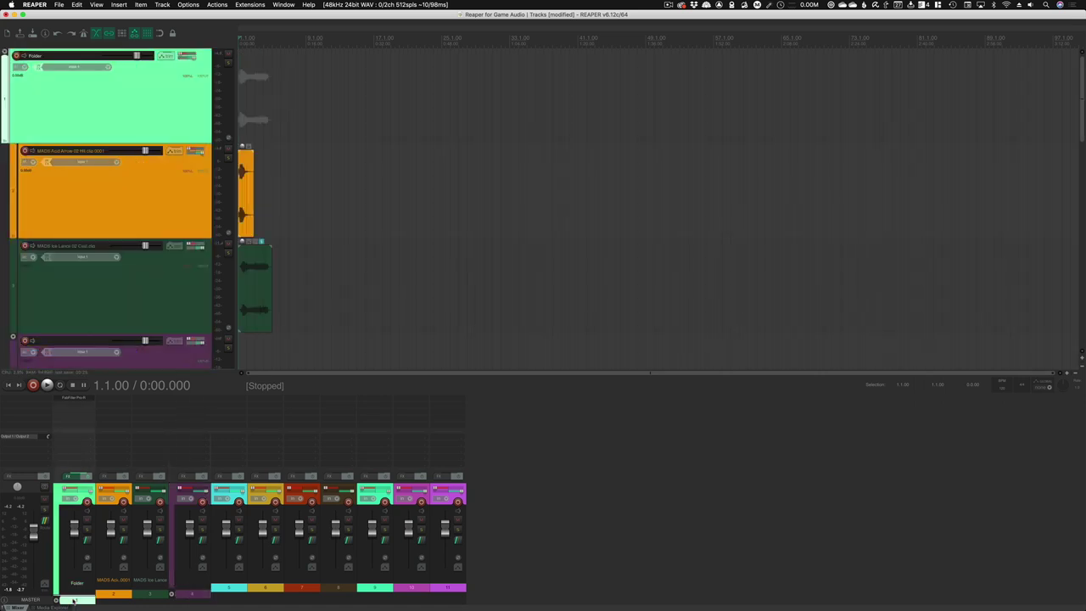
{"action": "left_click", "coordinate": [190, 601]}
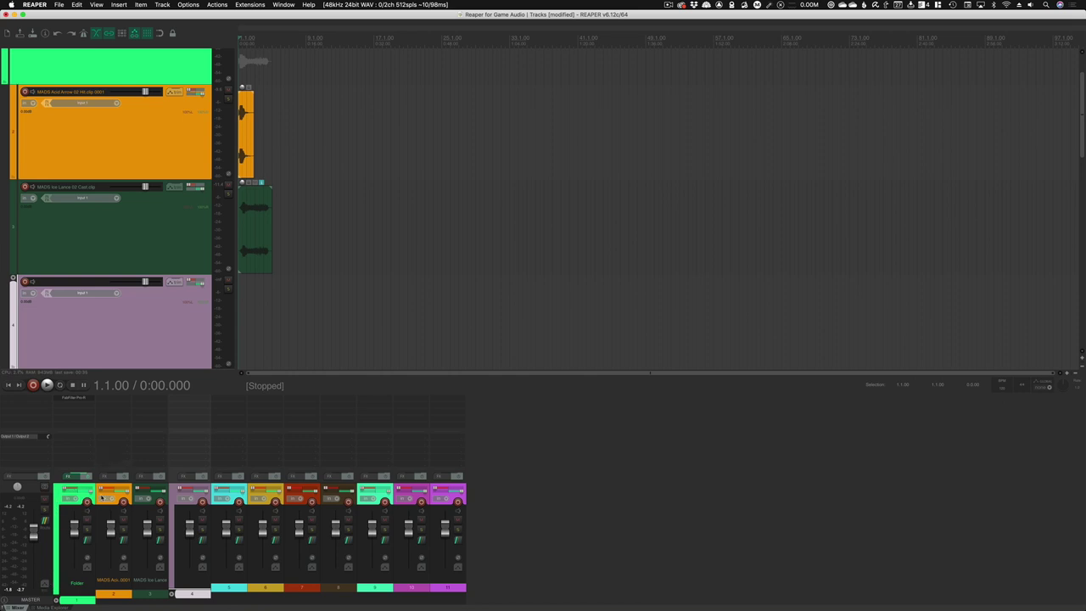
{"action": "left_click_drag", "start_coordinate": [205, 84], "coordinate": [205, 143]}
{"action": "left_click_drag", "start_coordinate": [237, 314], "coordinate": [259, 301]}
{"action": "left_click", "coordinate": [310, 119]}
{"action": "left_click_drag", "start_coordinate": [246, 162], "coordinate": [239, 165]}
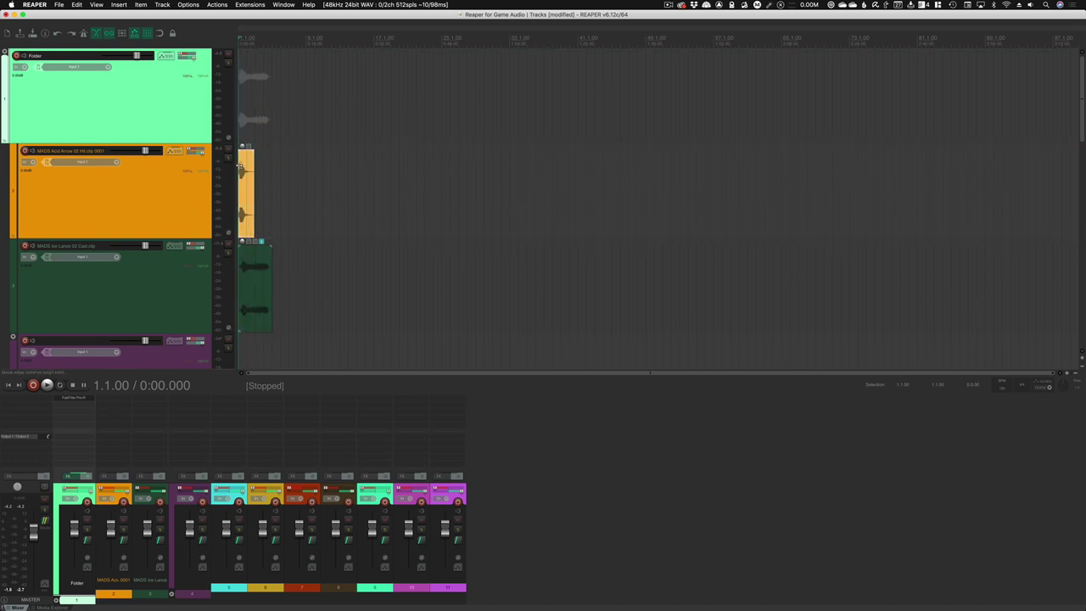
{"action": "scroll", "coordinate": [116, 212], "scroll_direction": "down", "scroll_amount": 8}
{"action": "scroll", "coordinate": [118, 208], "scroll_direction": "up", "scroll_amount": 5}
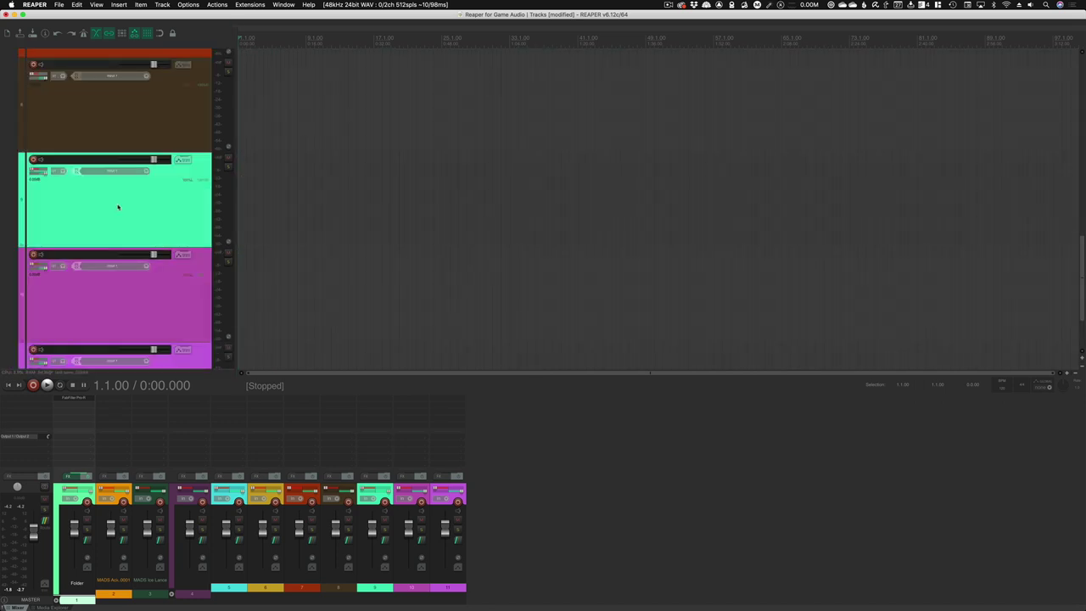
{"action": "scroll", "coordinate": [117, 201], "scroll_direction": "up", "scroll_amount": 3}
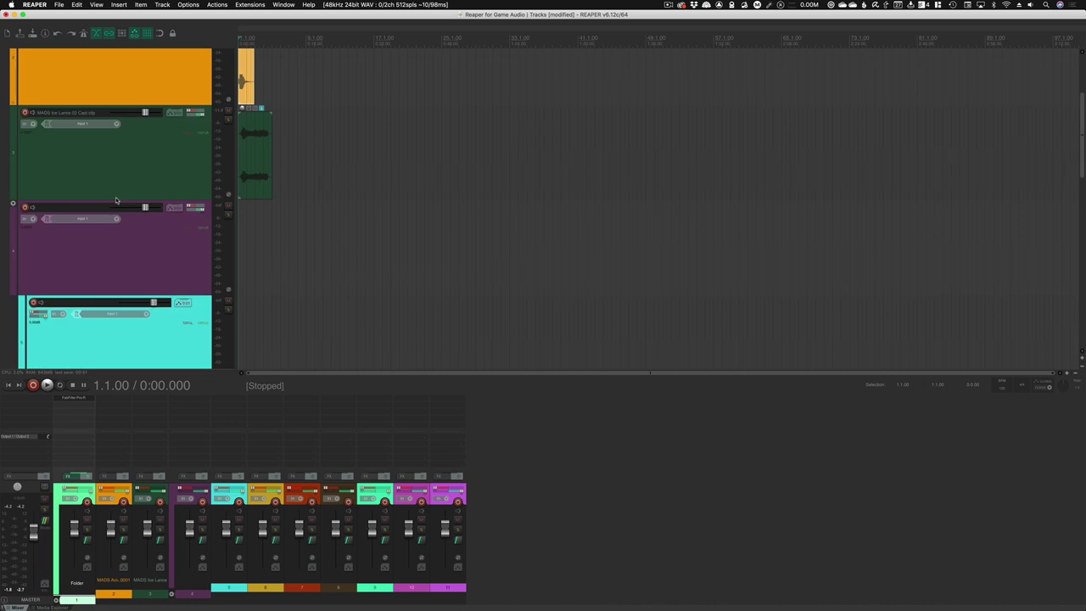
- Turn tracks 7 and 10 into further nested folders containing the tracks below them
{"action": "left_click", "coordinate": [296, 594]}
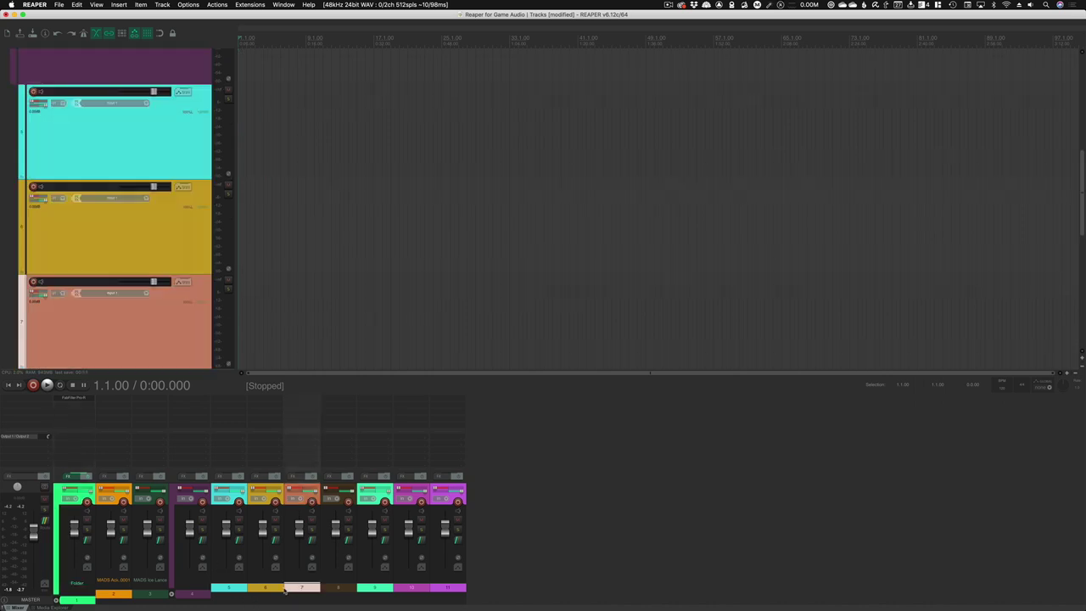
{"action": "scroll", "coordinate": [33, 303], "scroll_direction": "down", "scroll_amount": 2}
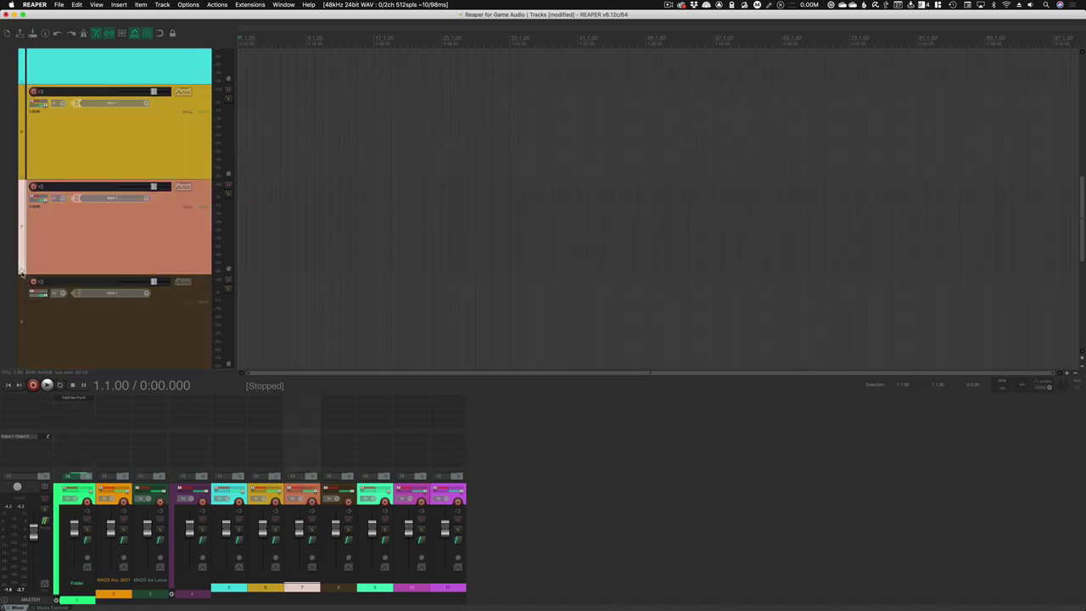
{"action": "left_click", "coordinate": [22, 274]}
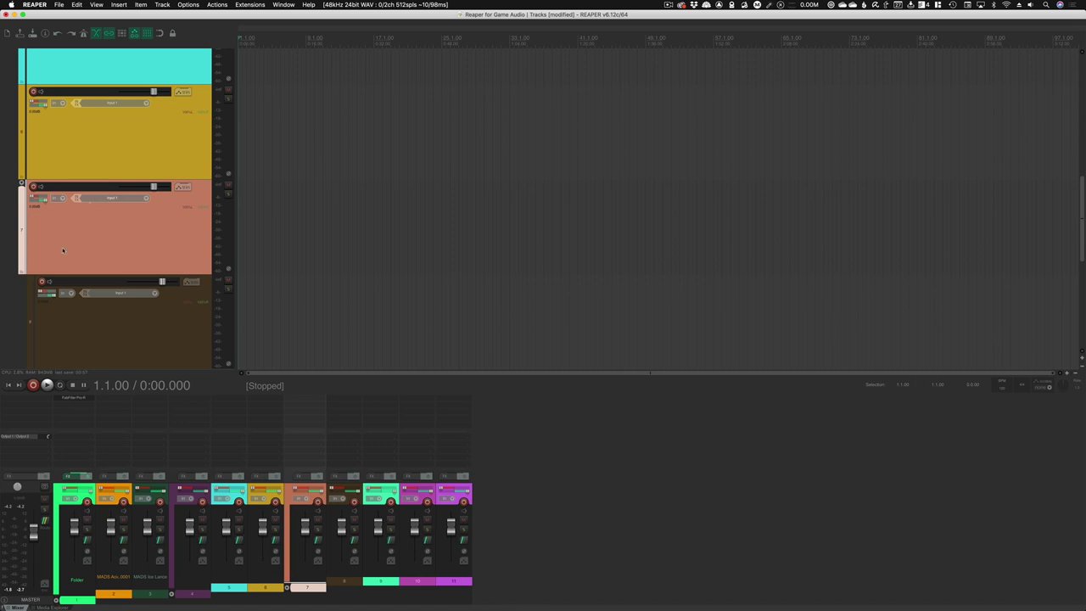
{"action": "scroll", "coordinate": [46, 268], "scroll_direction": "down", "scroll_amount": 2}
{"action": "scroll", "coordinate": [36, 277], "scroll_direction": "down", "scroll_amount": 4}
{"action": "left_click", "coordinate": [29, 272]}
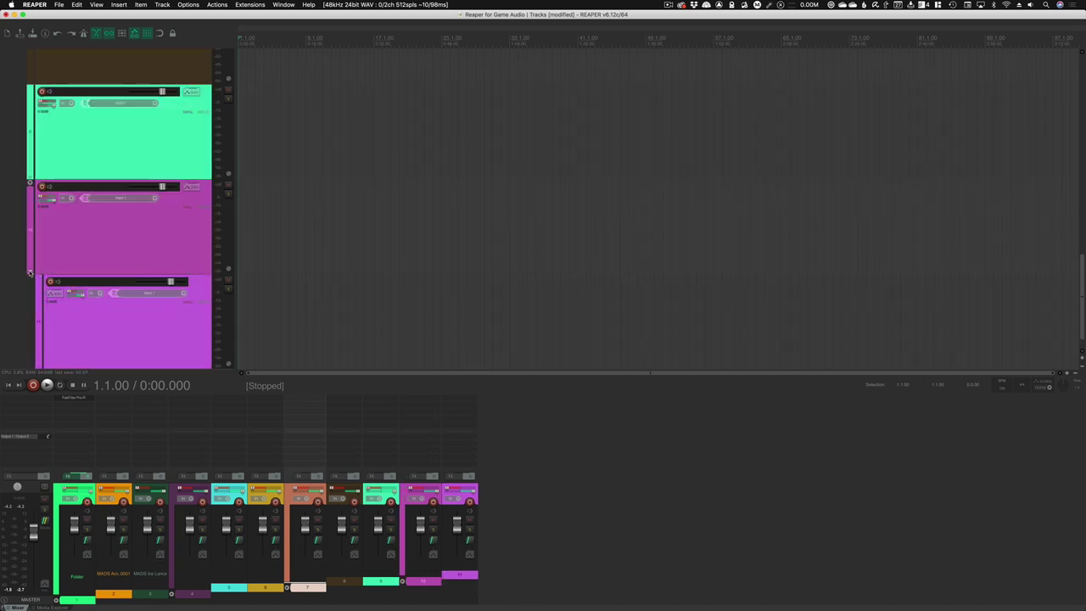
- Look through the nested folder tracks in the track list and select the MADS Acid Arrow track
{"action": "scroll", "coordinate": [84, 270], "scroll_direction": "up", "scroll_amount": 5}
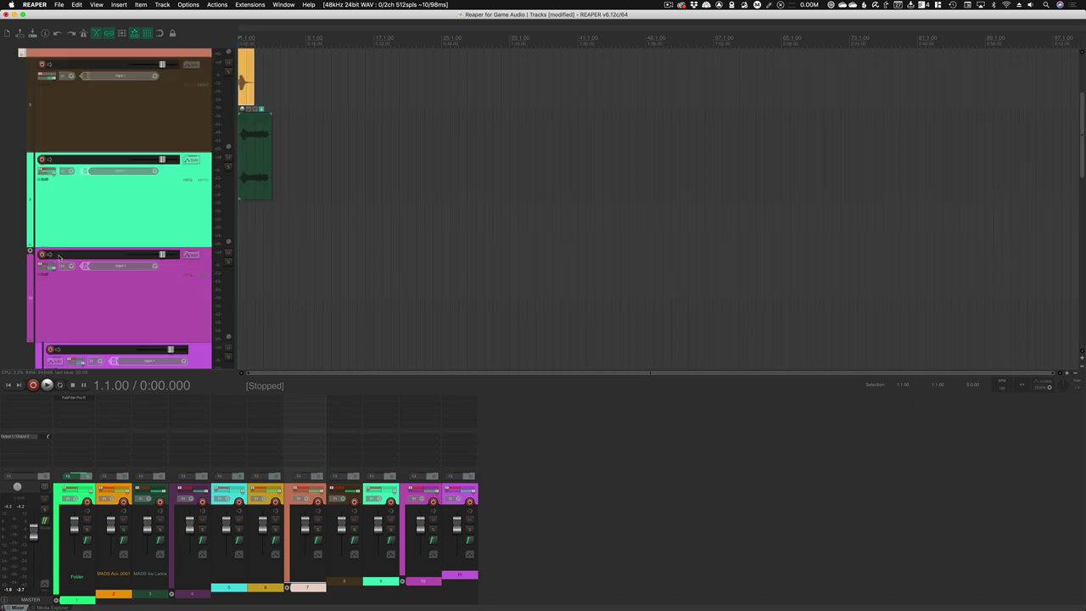
{"action": "scroll", "coordinate": [151, 195], "scroll_direction": "down", "scroll_amount": 4}
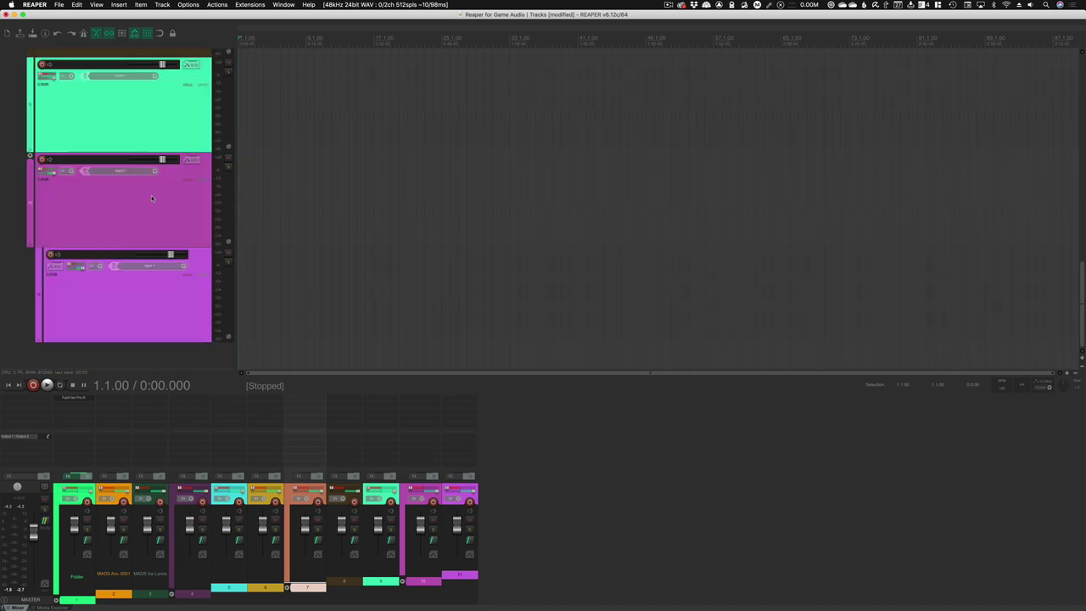
{"action": "scroll", "coordinate": [144, 229], "scroll_direction": "up", "scroll_amount": 4}
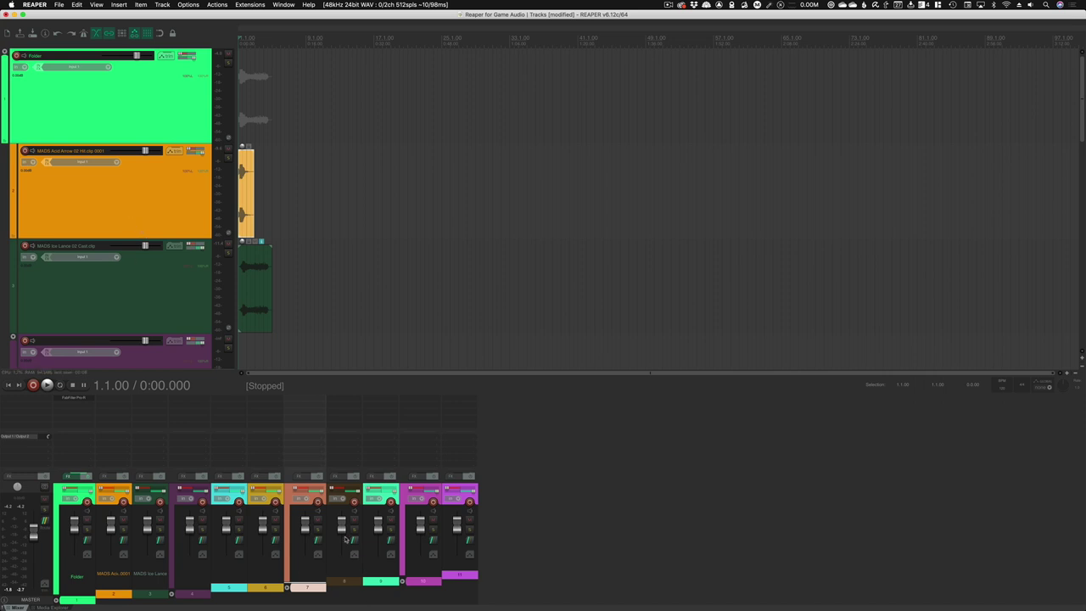
{"action": "left_click", "coordinate": [167, 195]}
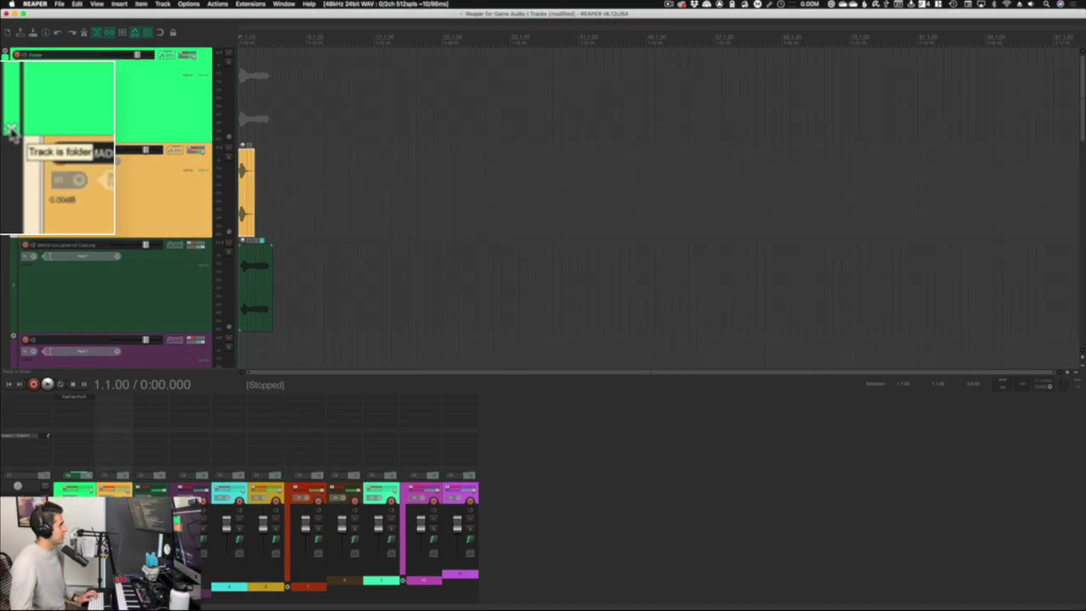
- Cycle the first track, Folder, repeatedly between folder and normal track states, ending with it as the parent folder
{"action": "left_click", "coordinate": [11, 128]}
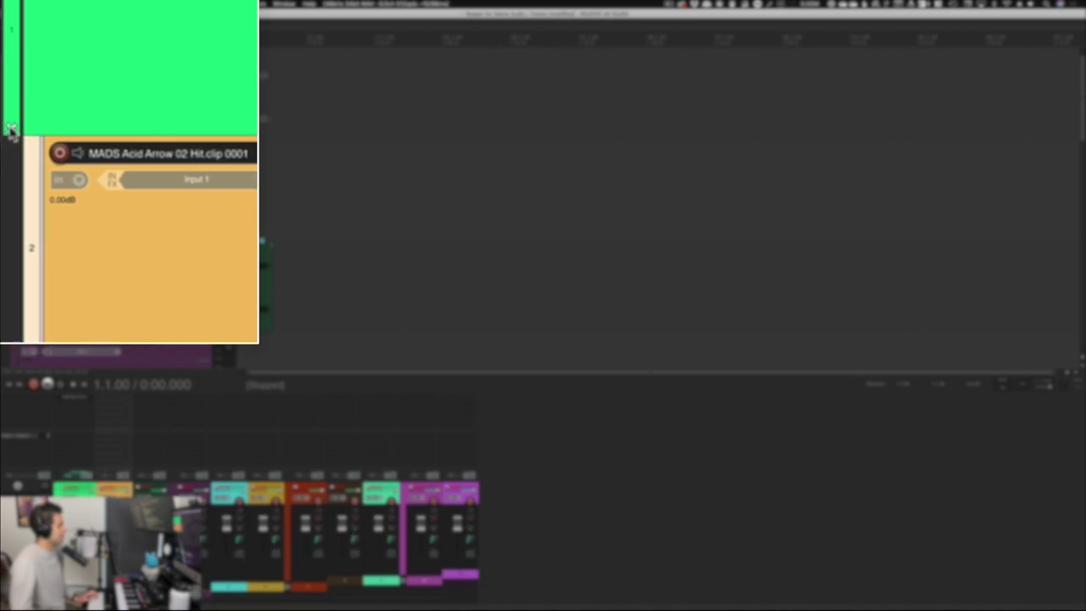
{"action": "left_click", "coordinate": [11, 129]}
{"action": "left_click", "coordinate": [11, 129]}
{"action": "left_click", "coordinate": [11, 128]}
{"action": "left_click", "coordinate": [11, 129]}
{"action": "left_click", "coordinate": [11, 129]}
{"action": "left_click", "coordinate": [11, 129]}
{"action": "left_click", "coordinate": [11, 129]}
{"action": "left_click", "coordinate": [11, 129]}
{"action": "left_click", "coordinate": [11, 129]}
{"action": "left_click", "coordinate": [11, 129]}
{"action": "left_click", "coordinate": [11, 129]}
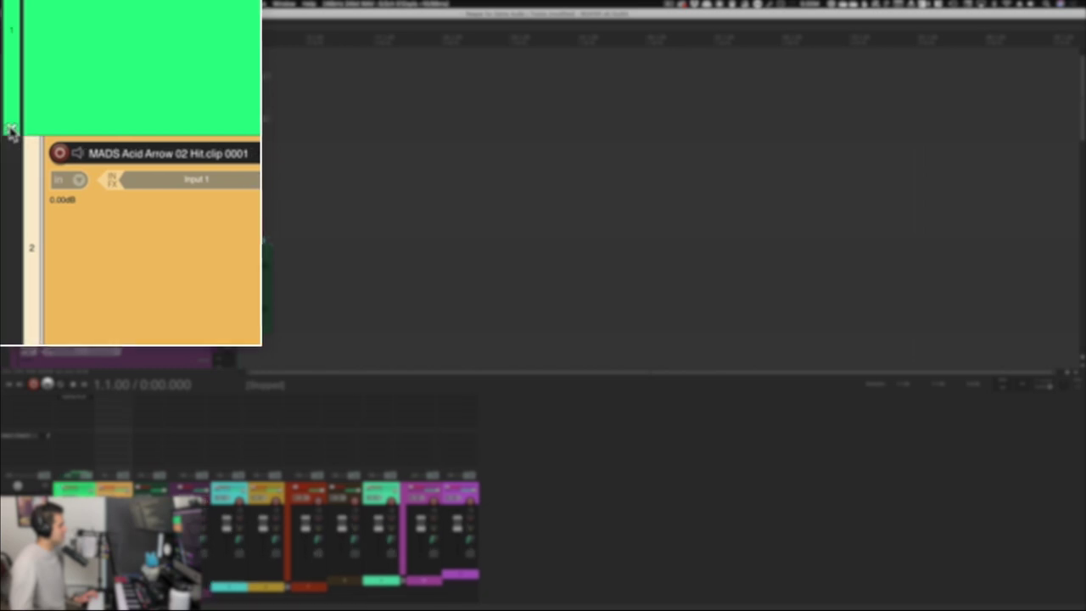
{"action": "left_click", "coordinate": [60, 129]}
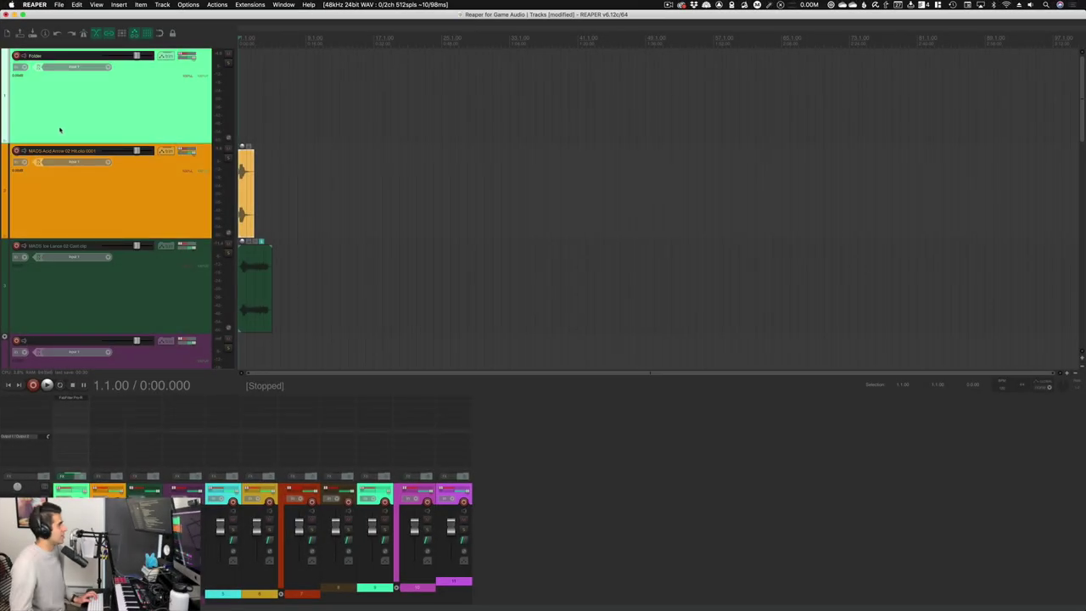
{"action": "left_click", "coordinate": [6, 140]}
{"action": "left_click", "coordinate": [6, 141]}
{"action": "left_click", "coordinate": [6, 141]}
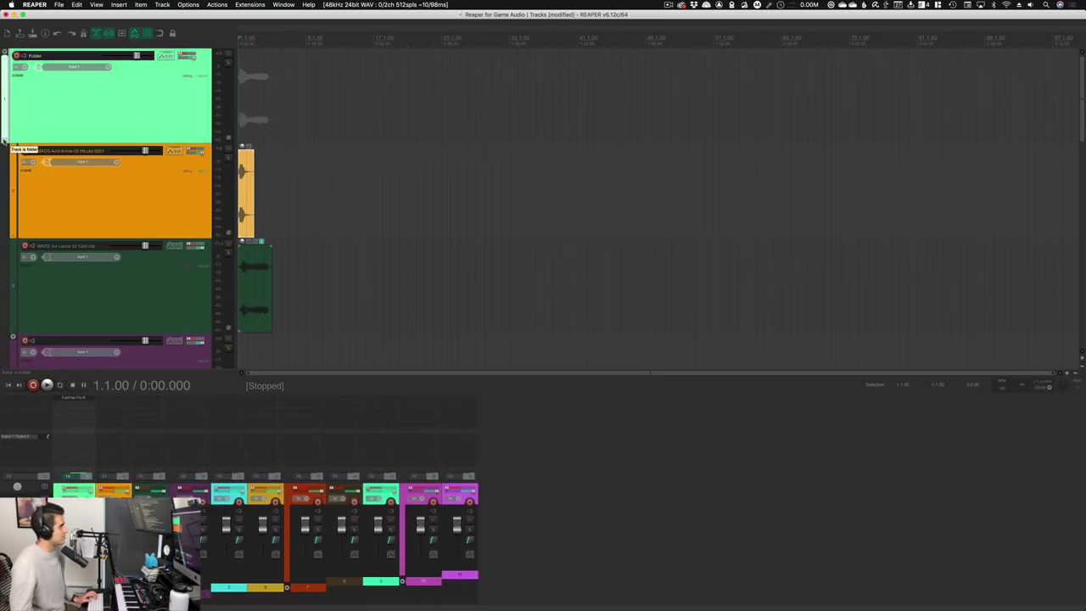
{"action": "left_click", "coordinate": [6, 140]}
{"action": "left_click", "coordinate": [6, 141]}
{"action": "left_click", "coordinate": [6, 141]}
{"action": "left_click", "coordinate": [5, 141]}
{"action": "left_click", "coordinate": [5, 141]}
{"action": "left_click", "coordinate": [6, 141]}
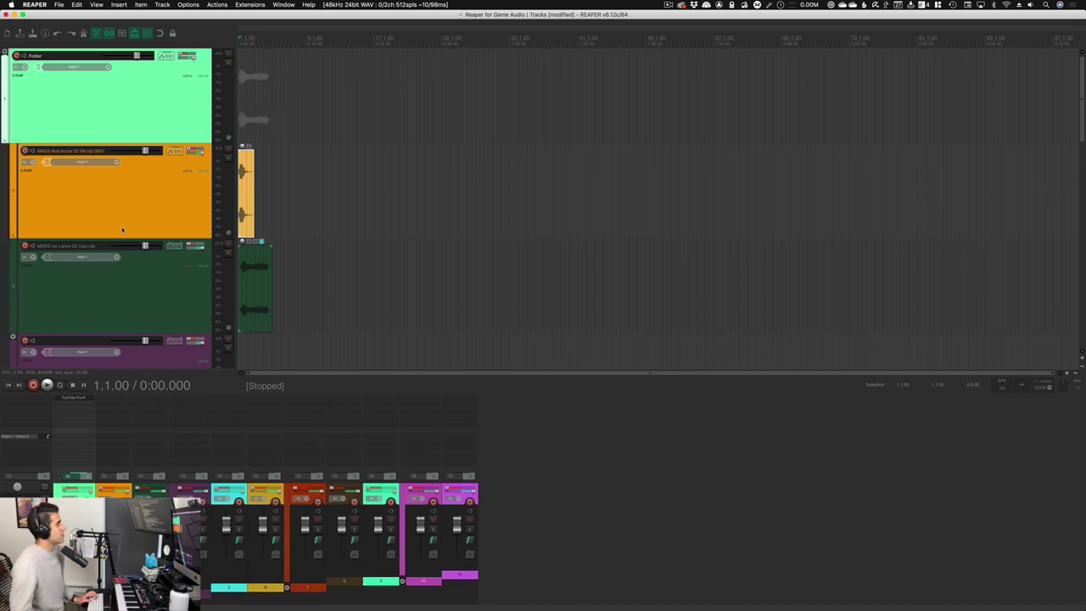
- Cycle the Folder track's children through the small, collapsed and full-height views, ending at full height
{"action": "scroll", "coordinate": [118, 222], "scroll_direction": "down", "scroll_amount": 5}
{"action": "scroll", "coordinate": [118, 222], "scroll_direction": "up", "scroll_amount": 5}
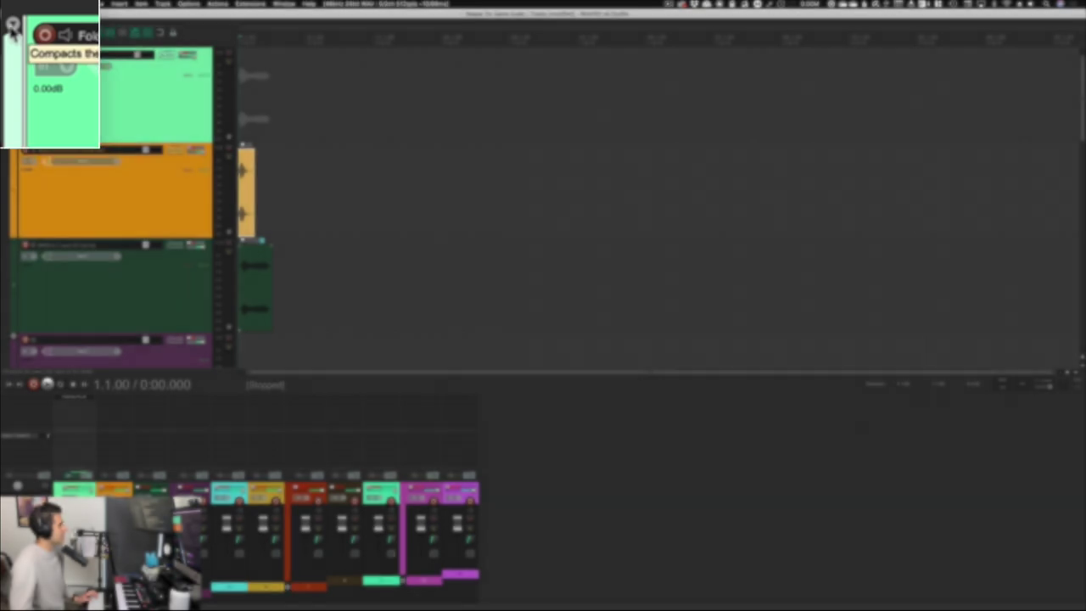
{"action": "left_click", "coordinate": [5, 51]}
{"action": "left_click", "coordinate": [4, 51]}
{"action": "left_click", "coordinate": [4, 51]}
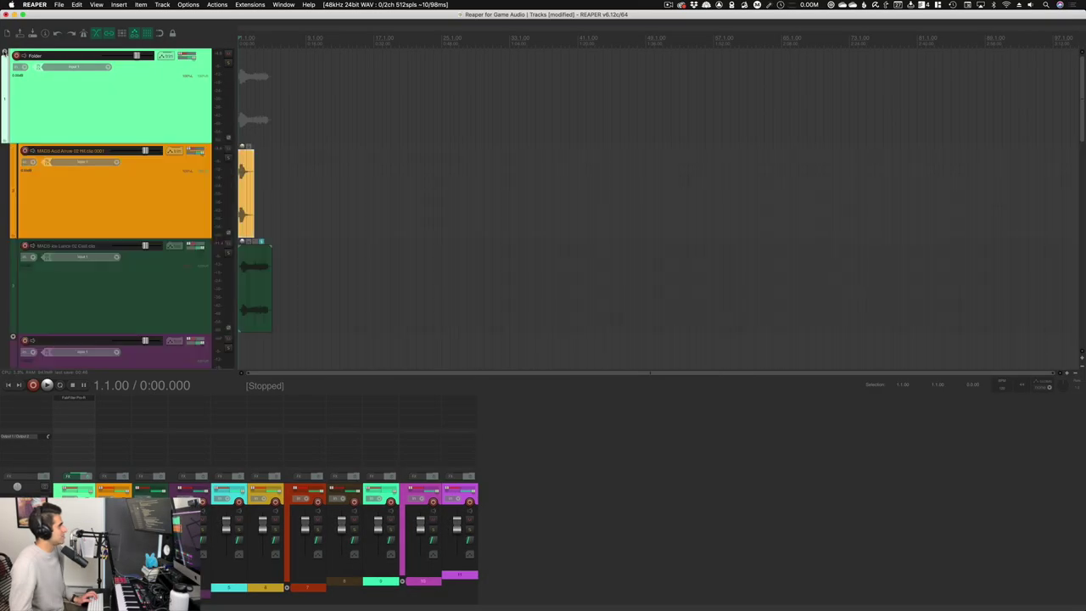
{"action": "left_click", "coordinate": [4, 51]}
{"action": "left_click", "coordinate": [5, 52]}
{"action": "left_click", "coordinate": [4, 51]}
{"action": "left_click", "coordinate": [4, 52]}
{"action": "left_click", "coordinate": [4, 52]}
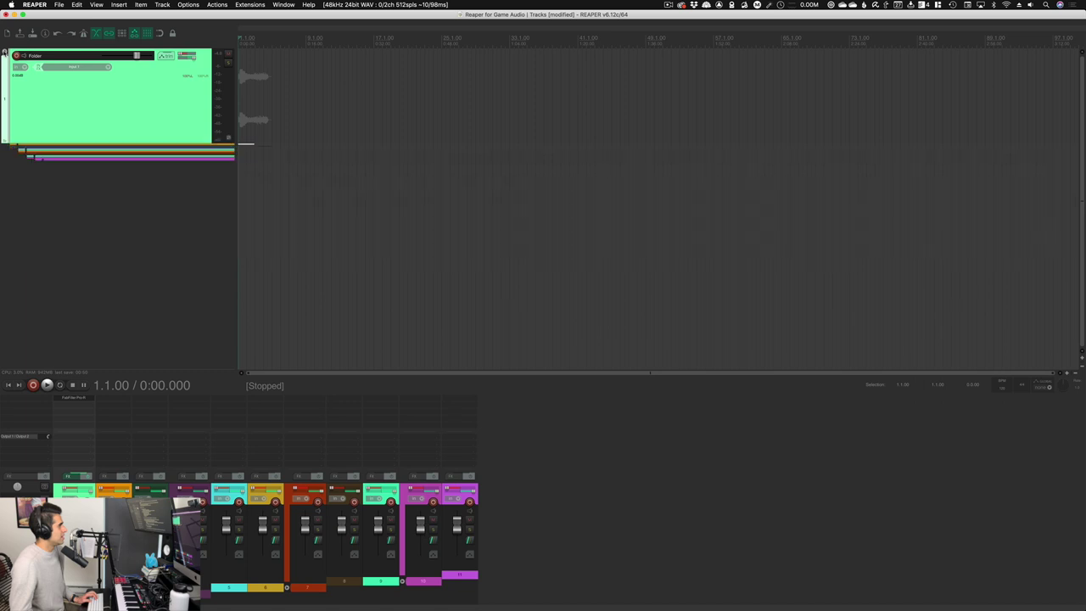
{"action": "left_click", "coordinate": [4, 51]}
{"action": "left_click", "coordinate": [5, 51]}
{"action": "left_click", "coordinate": [4, 52]}
{"action": "left_click", "coordinate": [5, 51]}
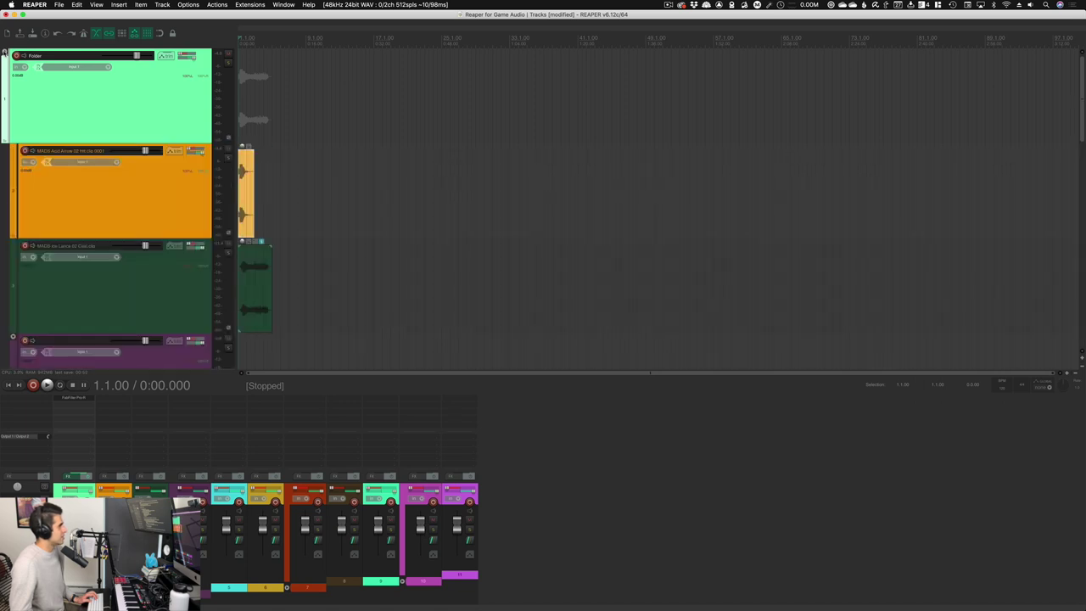
{"action": "left_click", "coordinate": [4, 52]}
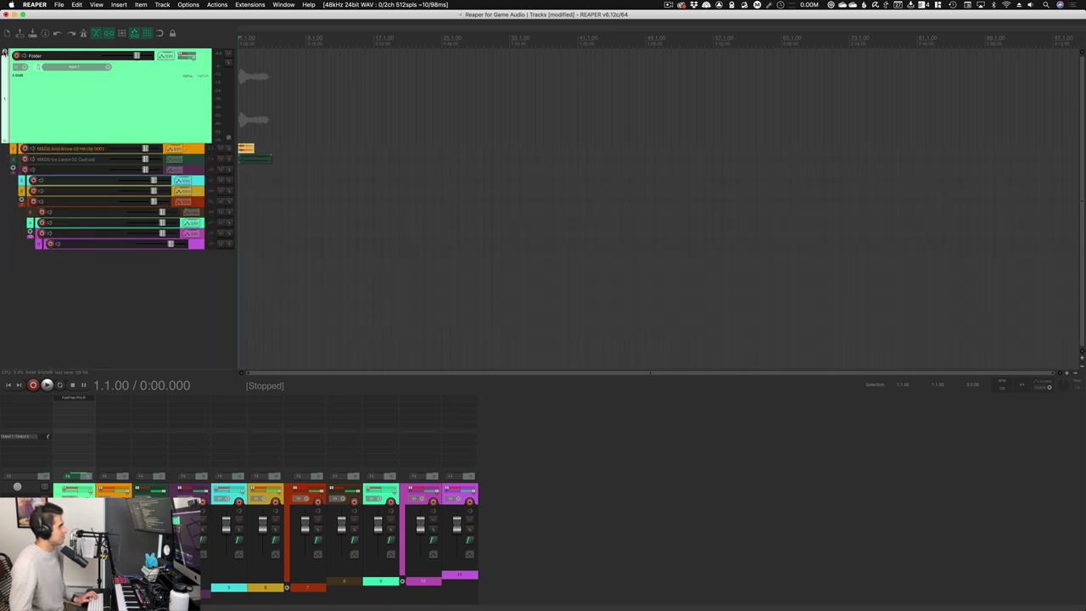
{"action": "left_click", "coordinate": [4, 51]}
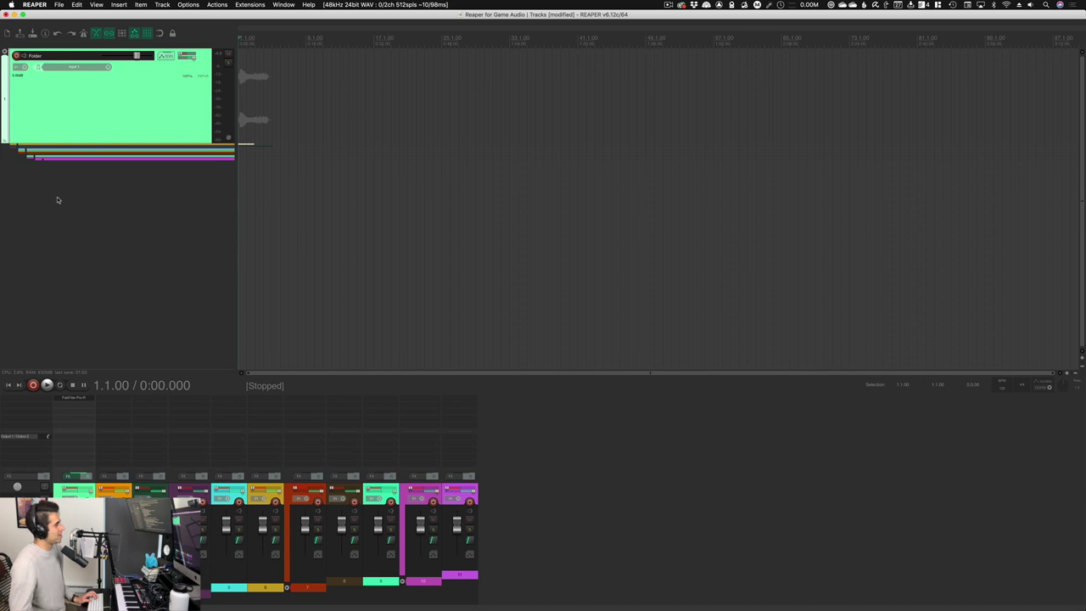
{"action": "left_click", "coordinate": [4, 52]}
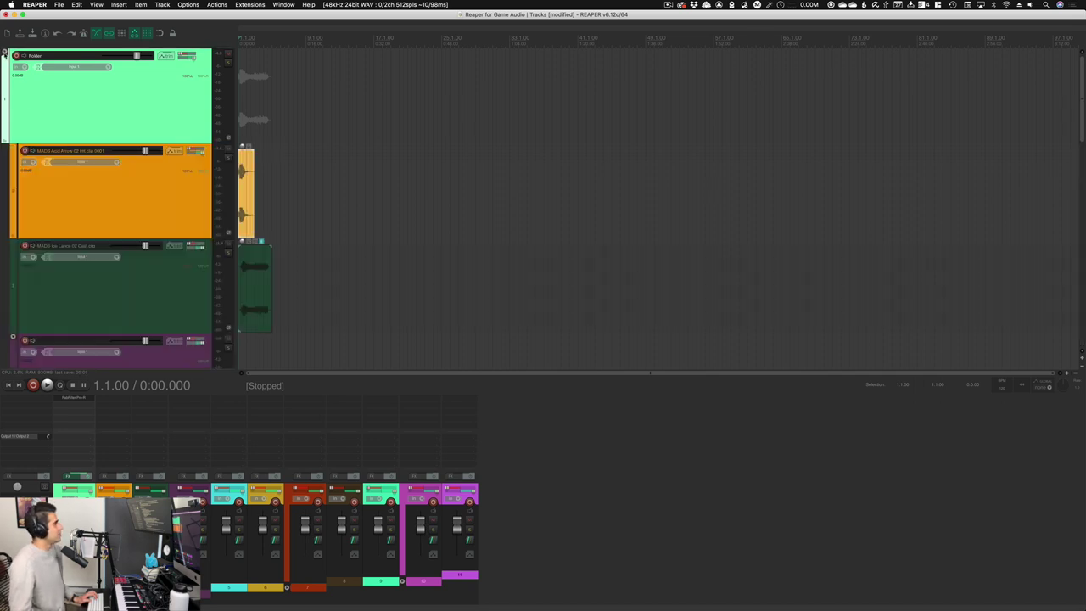
- Compact the Folder track's children to small height and place the edit cursor near measure 11 on the lowest track
{"action": "left_click", "coordinate": [4, 52]}
{"action": "left_click", "coordinate": [5, 52]}
{"action": "left_click", "coordinate": [4, 51]}
{"action": "left_click", "coordinate": [5, 52]}
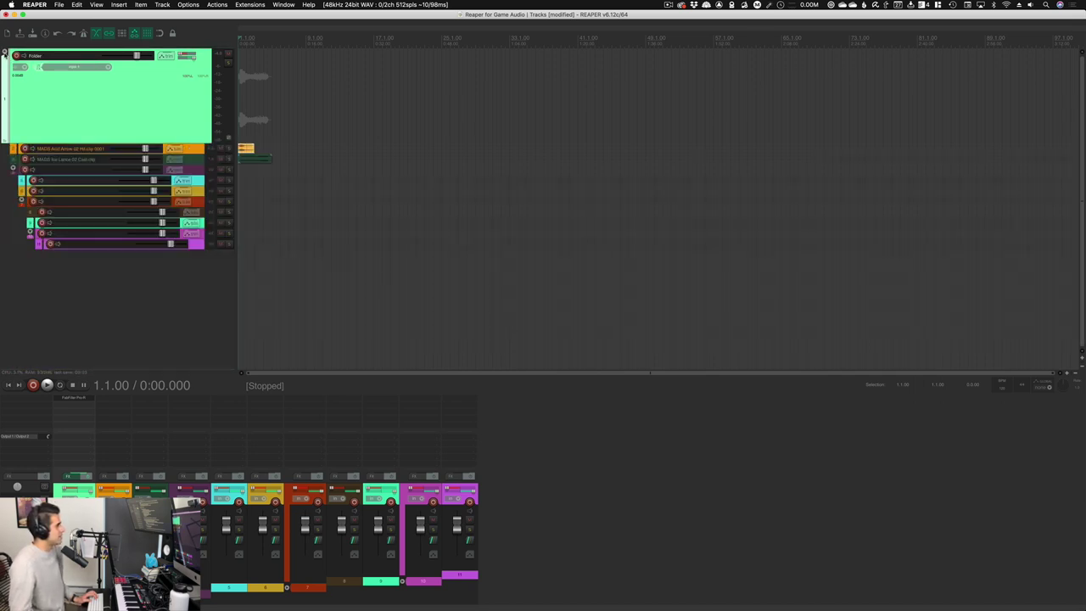
{"action": "left_click", "coordinate": [329, 241]}
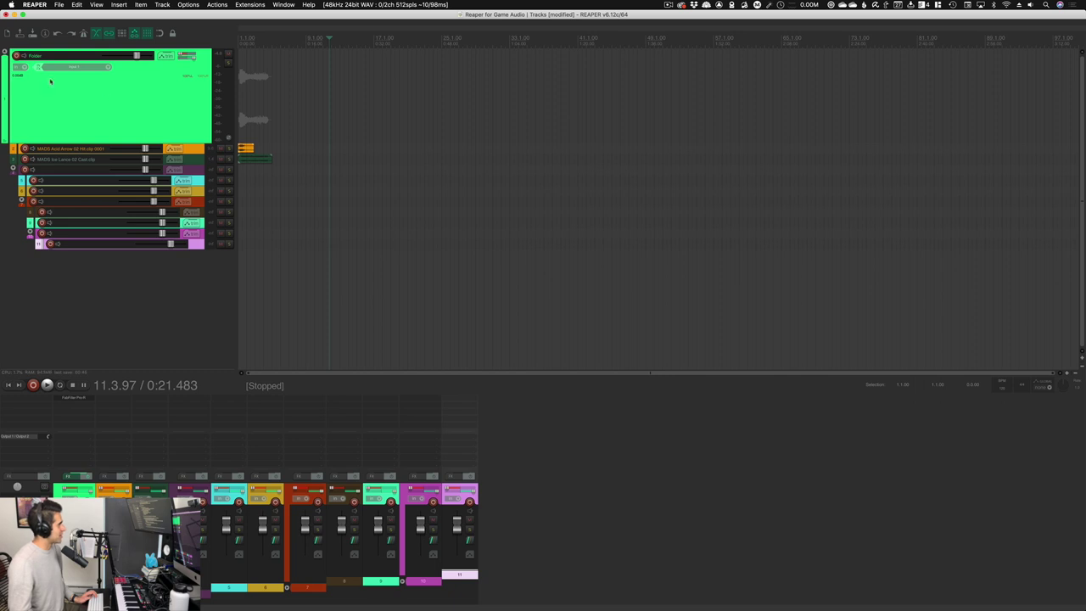
- Restore the Folder track's children to full height and zoom out vertically until all eleven tracks fit the view
{"action": "left_click", "coordinate": [5, 51]}
{"action": "left_click", "coordinate": [4, 52]}
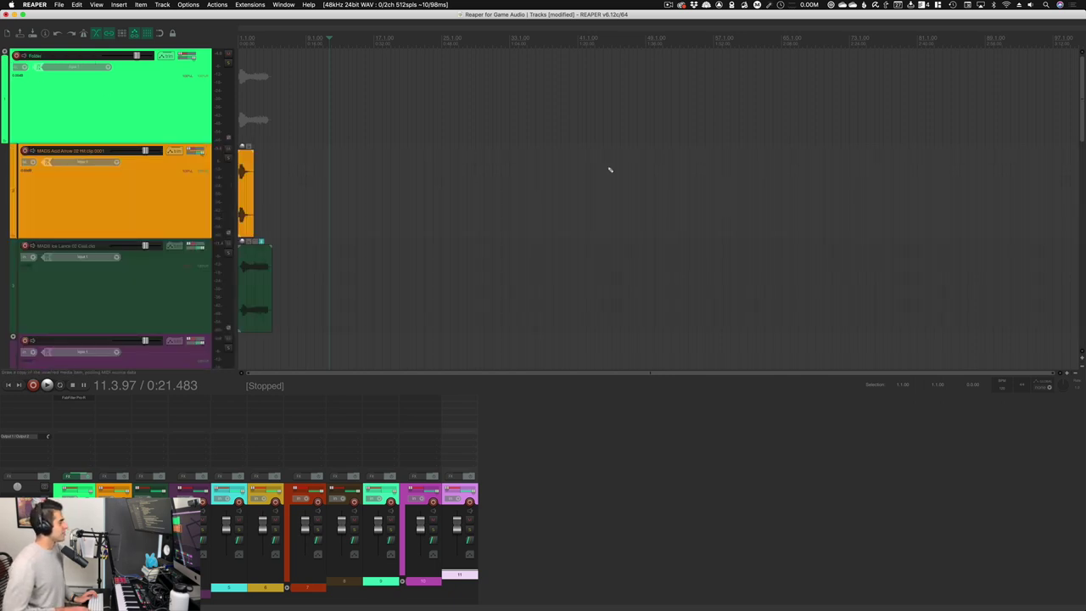
{"action": "key", "text": "minus"}
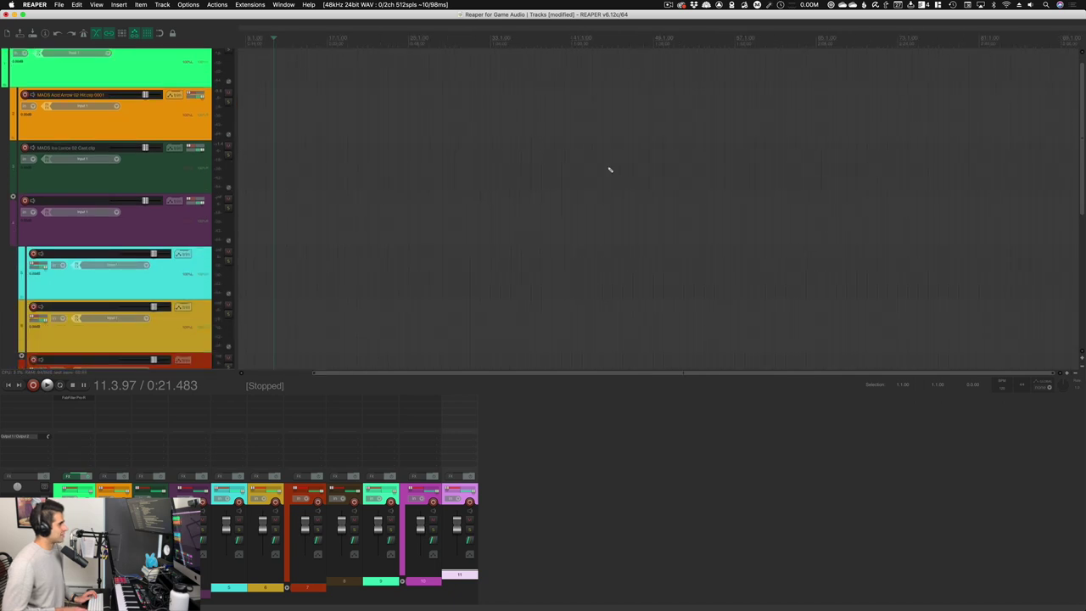
{"action": "key", "text": "minus"}
{"action": "key", "text": "minus"}
{"action": "key", "text": "minus"}
{"action": "key", "text": "minus"}
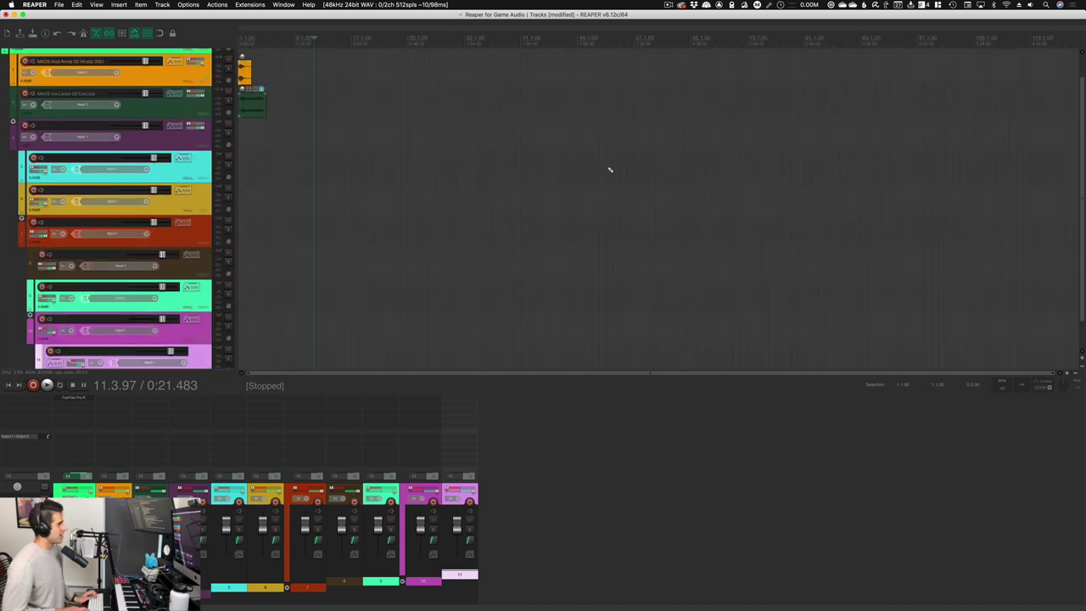
{"action": "key", "text": "minus"}
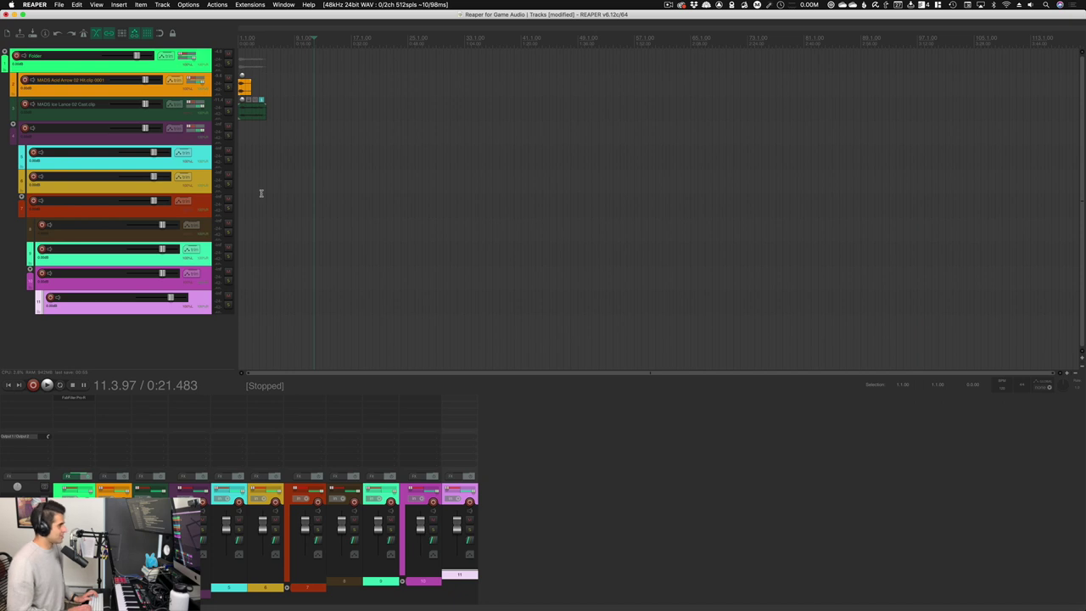
- Open the Actions list, filter it by "zoom" and find the View zoom actions
{"action": "key", "text": "shift+slash"}
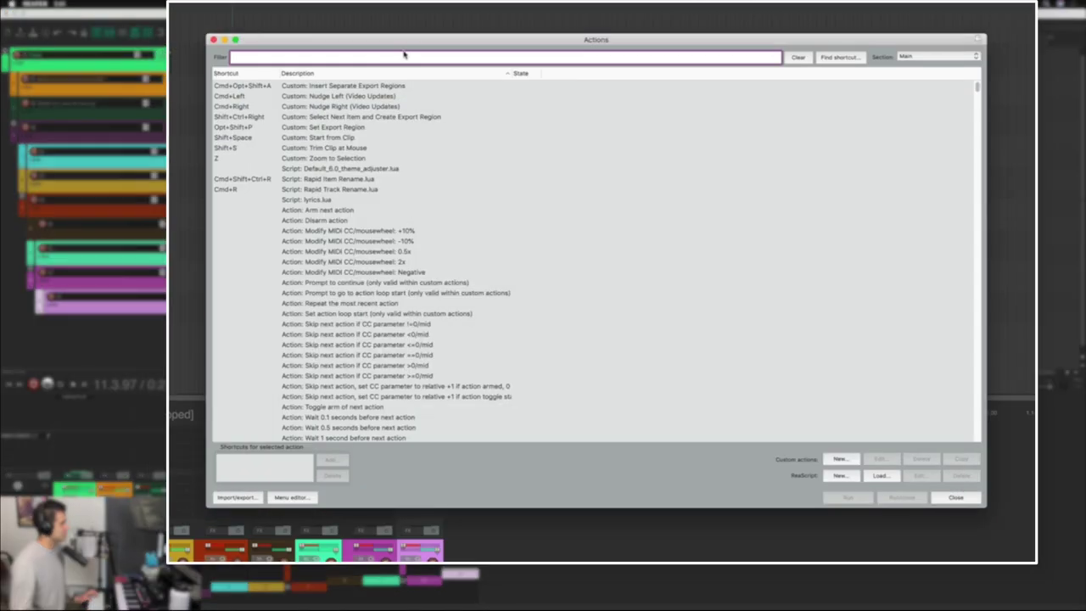
{"action": "type", "text": "zoom"}
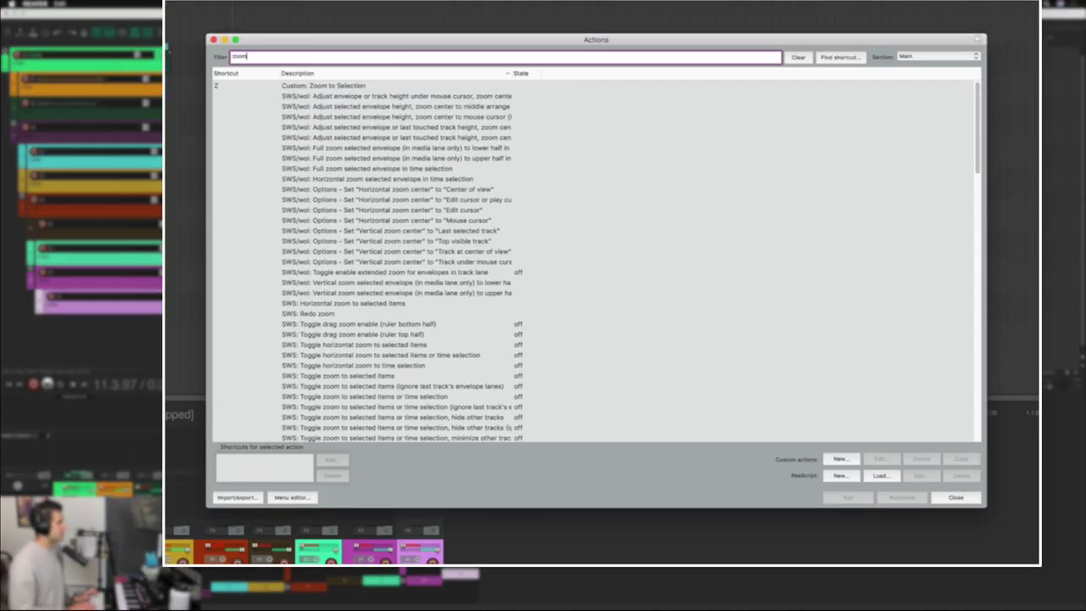
{"action": "scroll", "coordinate": [334, 321], "scroll_direction": "down", "scroll_amount": 10}
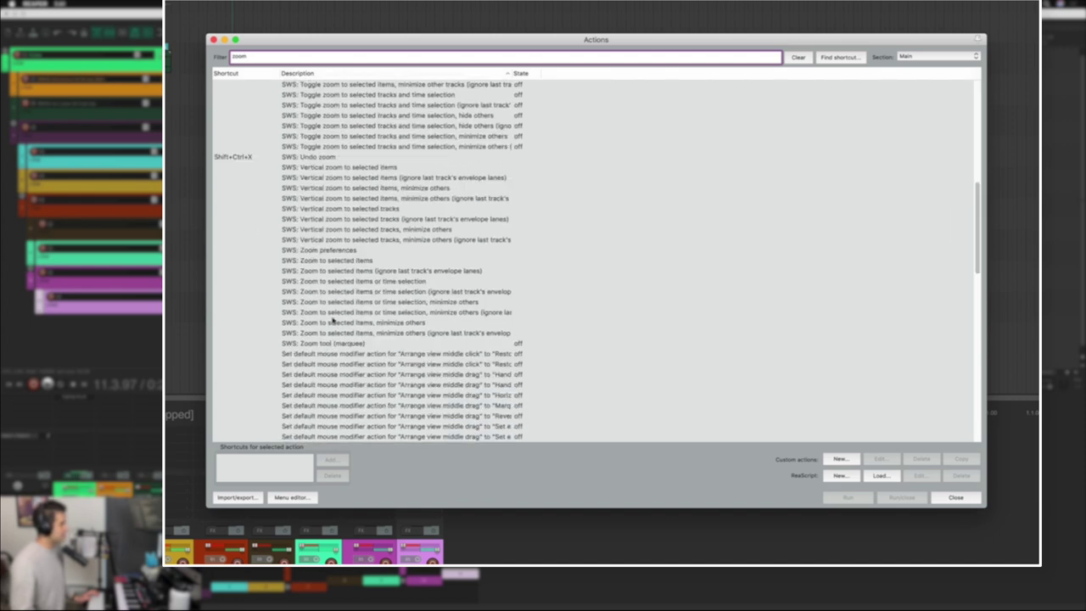
{"action": "scroll", "coordinate": [333, 321], "scroll_direction": "down", "scroll_amount": 20}
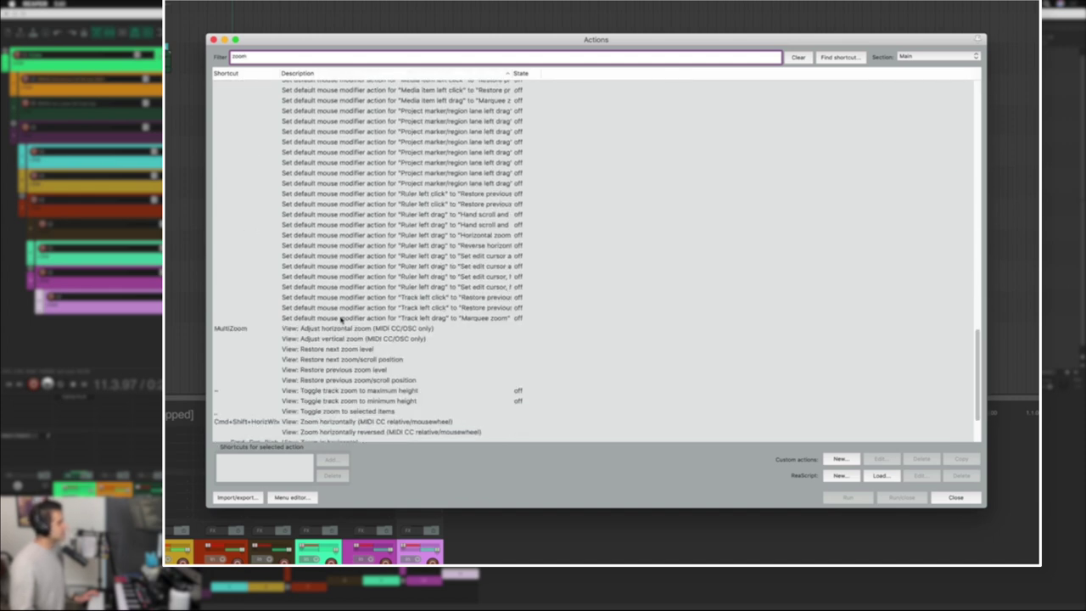
{"action": "scroll", "coordinate": [341, 320], "scroll_direction": "down", "scroll_amount": 3}
- Examine the shortcuts assigned to the View actions for zooming in and out horizontally and vertically
{"action": "left_click", "coordinate": [308, 365]}
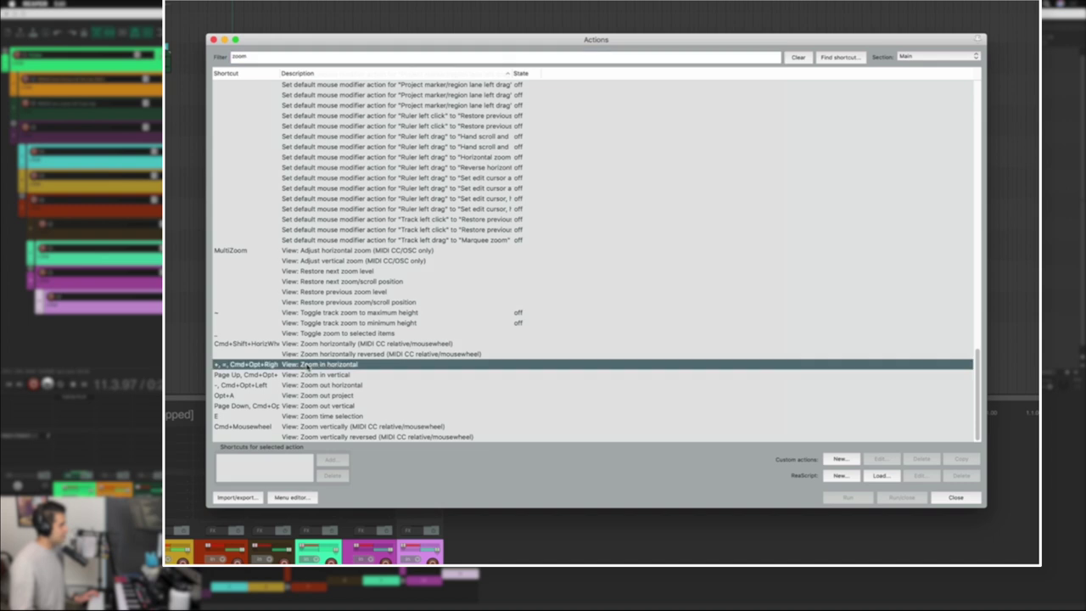
{"action": "left_click", "coordinate": [314, 375]}
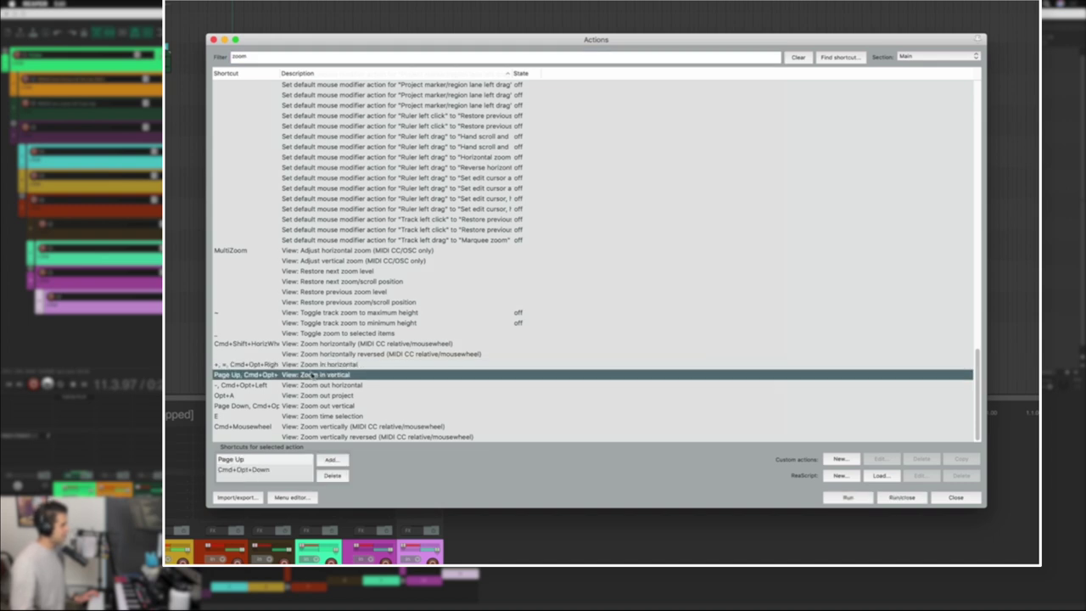
{"action": "left_click", "coordinate": [322, 385]}
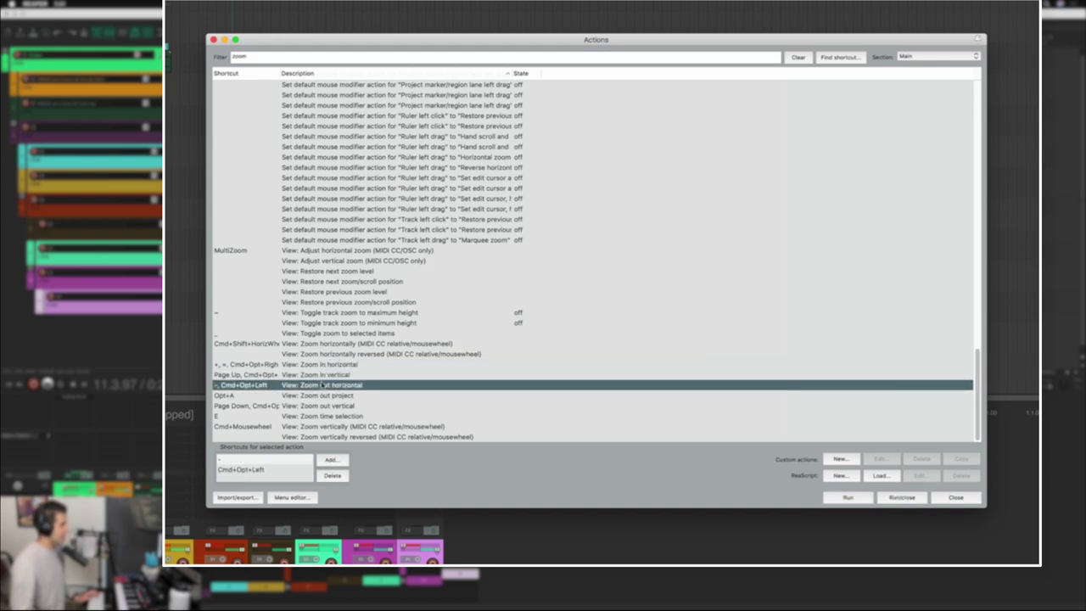
{"action": "left_click", "coordinate": [329, 405]}
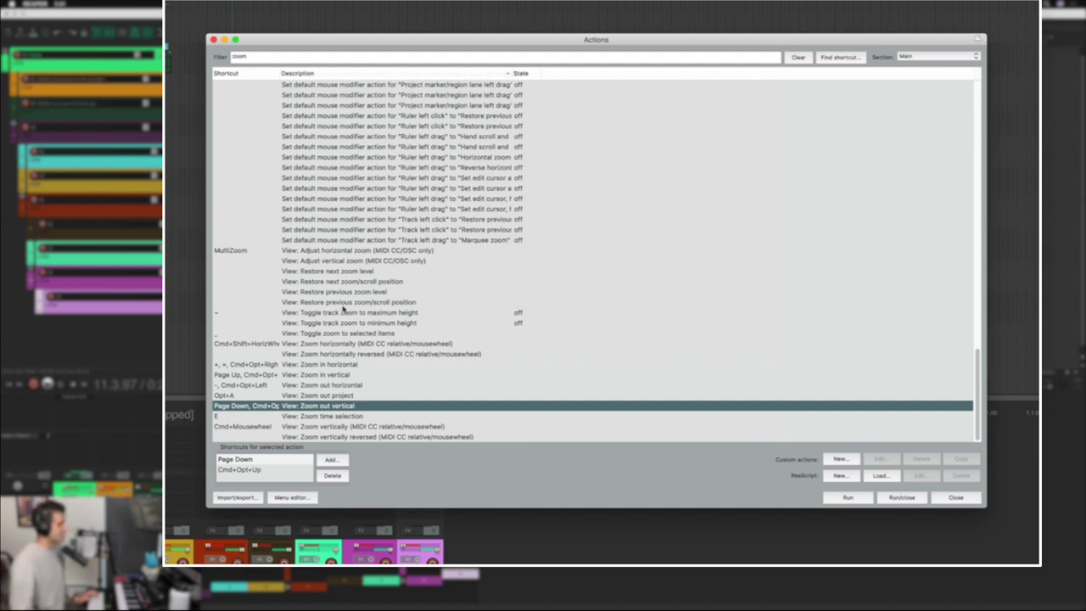
{"action": "left_click", "coordinate": [315, 363]}
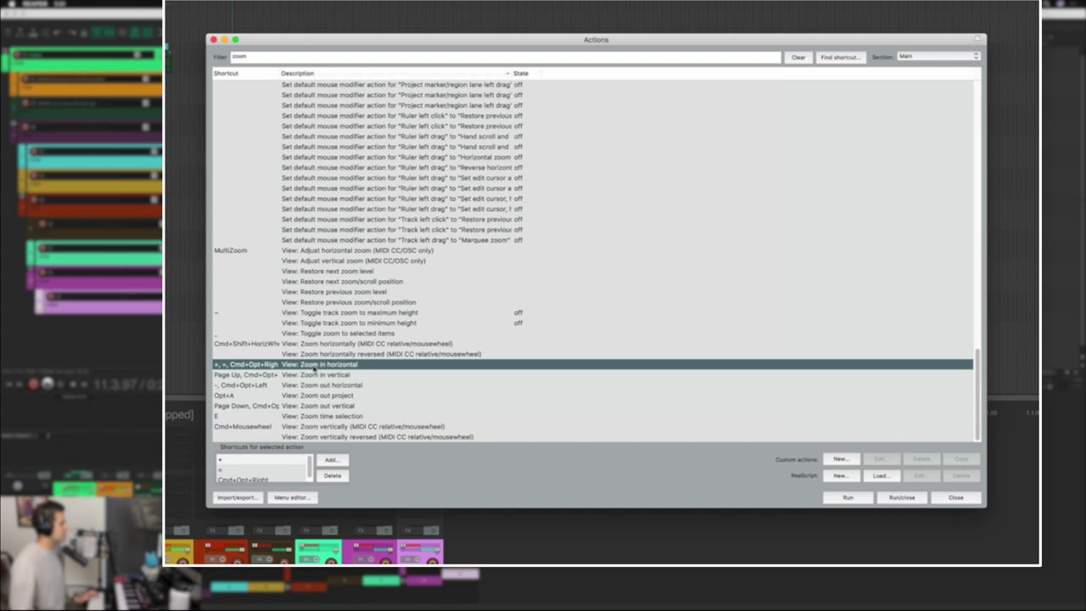
{"action": "left_click", "coordinate": [323, 374]}
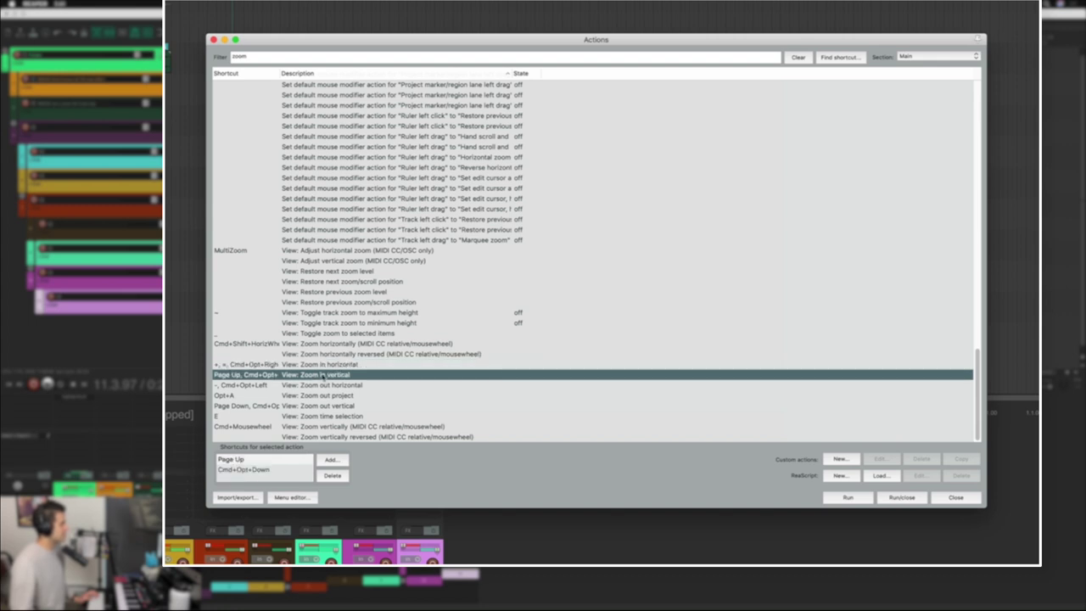
{"action": "left_click", "coordinate": [329, 407]}
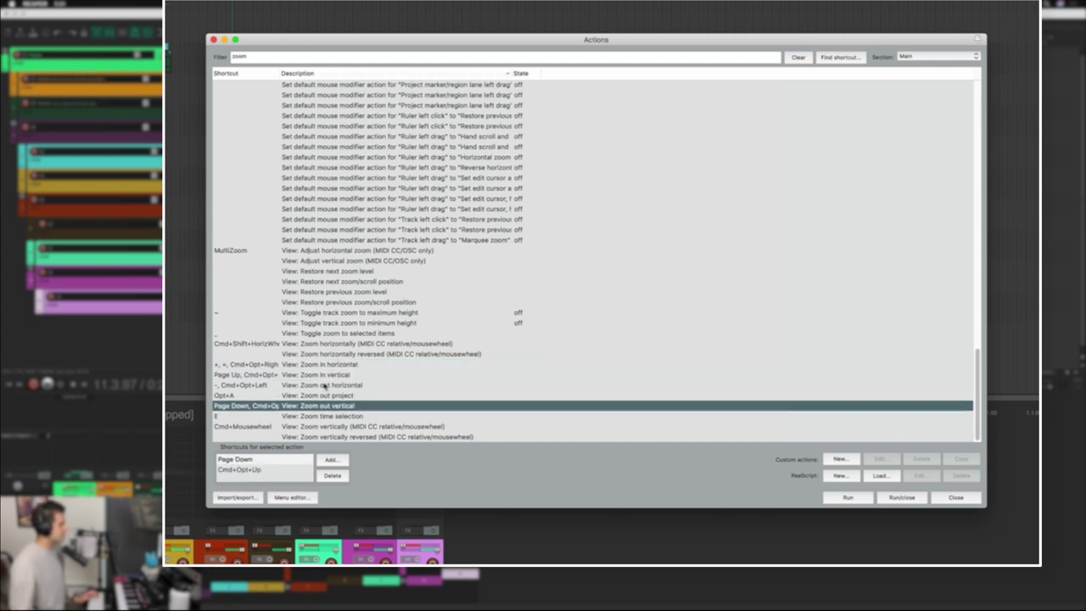
{"action": "left_click", "coordinate": [325, 386]}
{"action": "left_click", "coordinate": [325, 406]}
{"action": "left_click", "coordinate": [319, 386]}
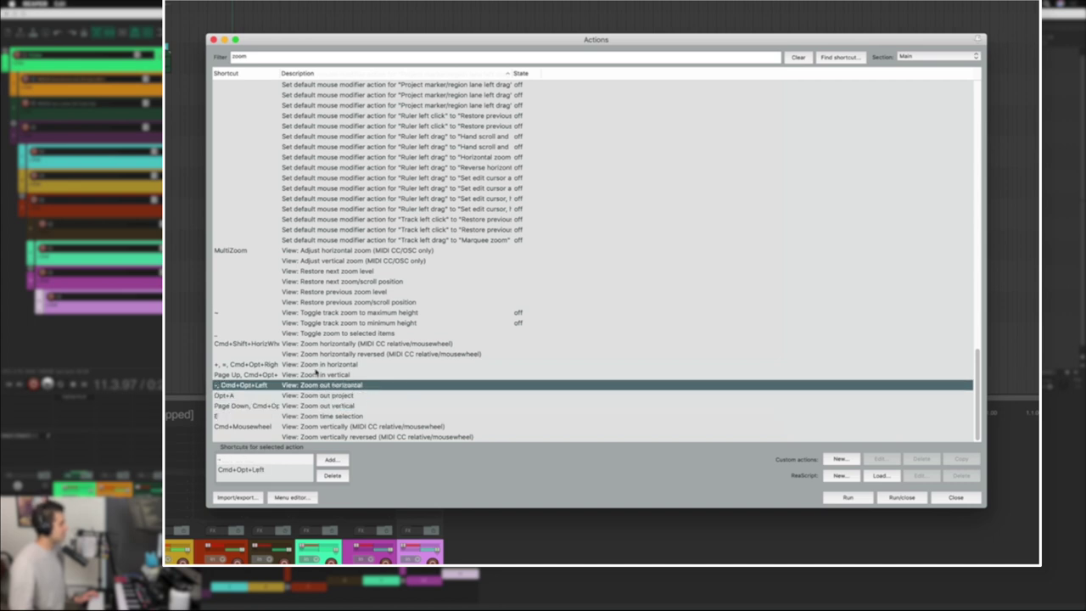
{"action": "left_click", "coordinate": [318, 364]}
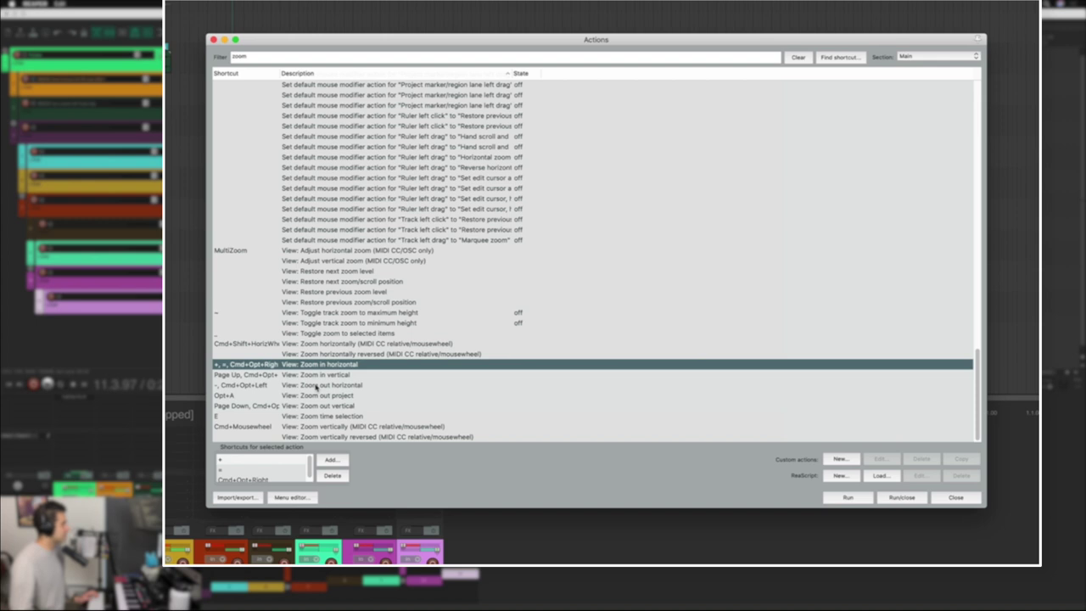
- Check the shortcuts of the Zoom out horizontal, Zoom in vertical and Zoom out vertical actions and close the Actions list
{"action": "left_click", "coordinate": [316, 385]}
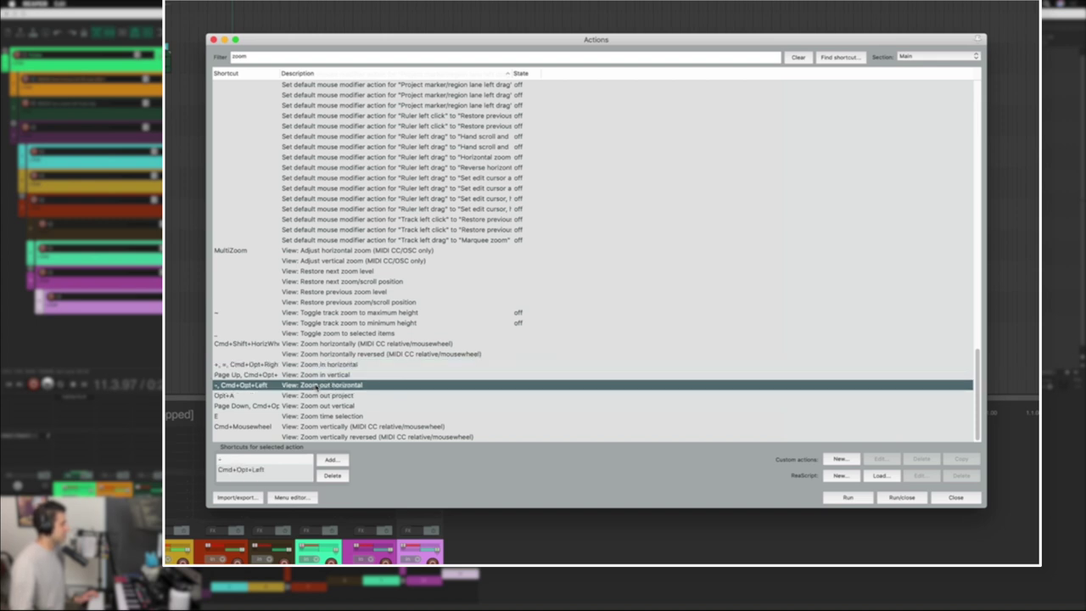
{"action": "left_click", "coordinate": [319, 374]}
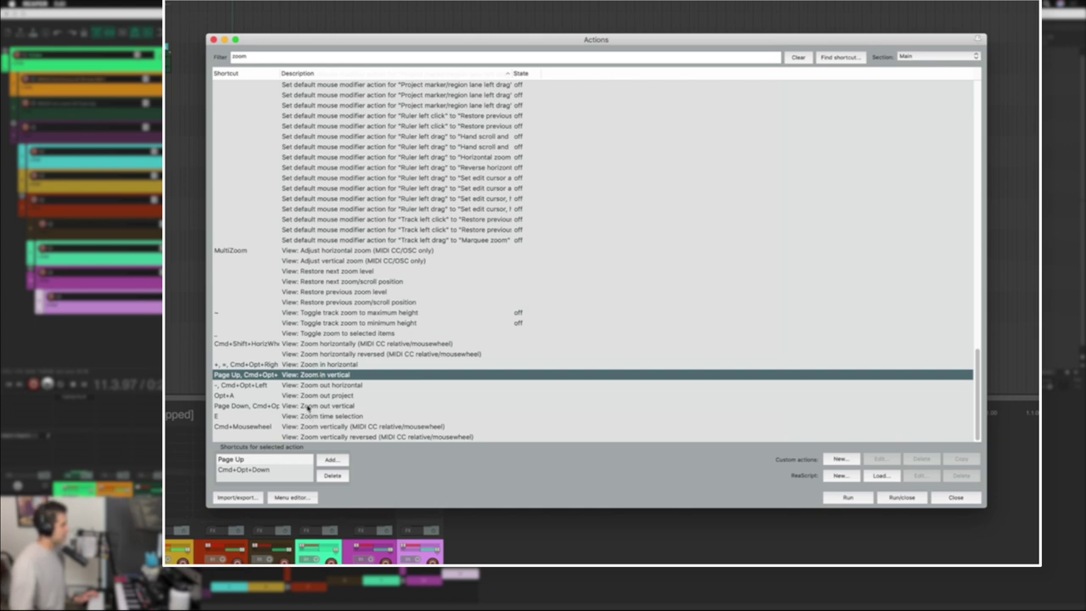
{"action": "left_click", "coordinate": [310, 406]}
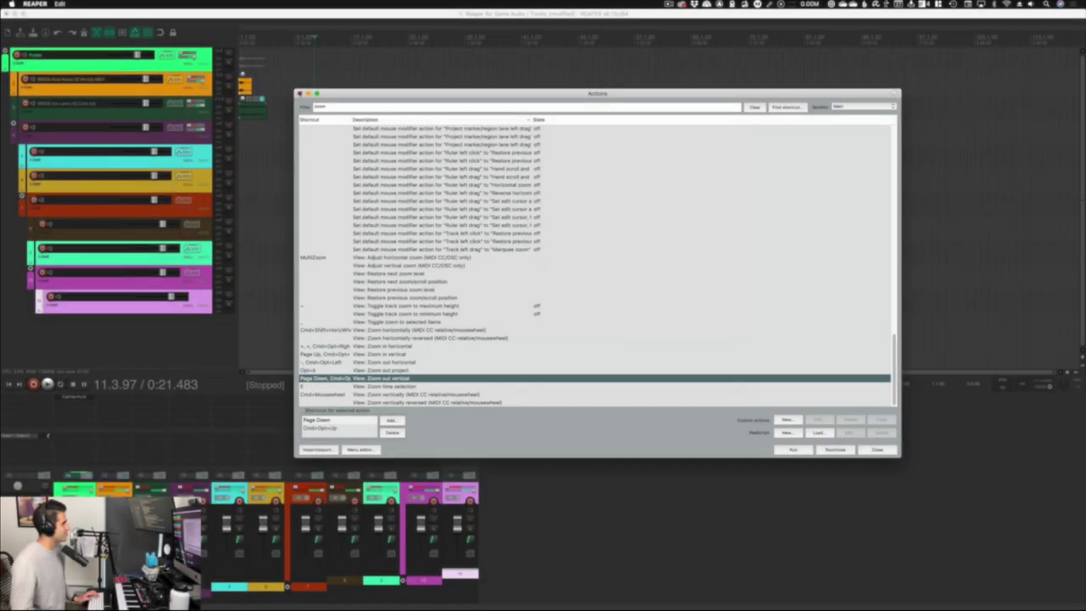
{"action": "key", "text": "Escape"}
- Enlarge the track heights slightly with a vertical zoom and return the edit cursor to the project start
{"action": "key", "text": "Page_Up"}
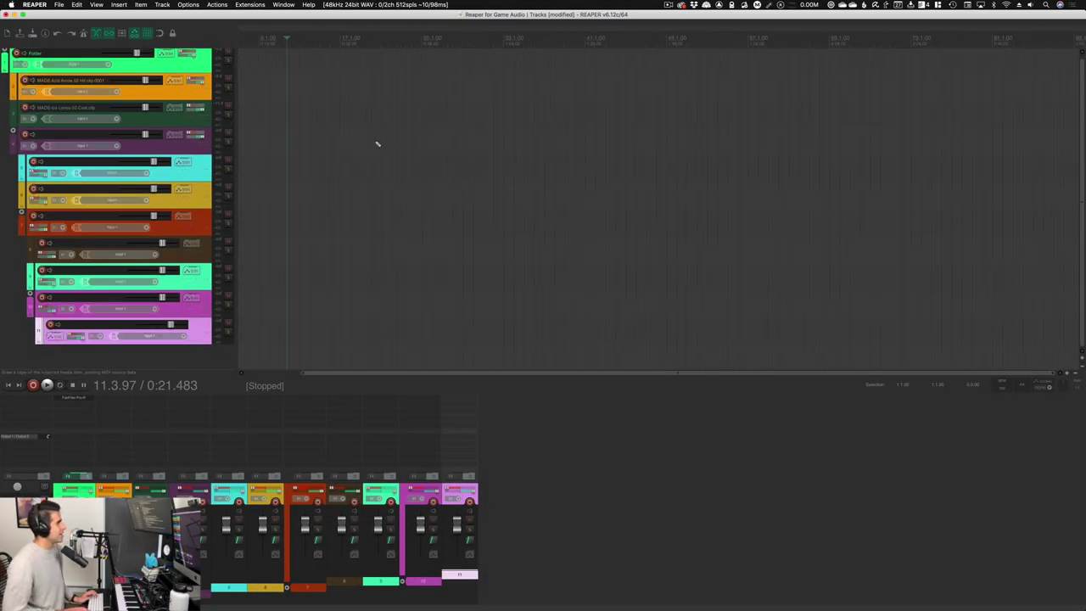
{"action": "key", "text": "Home"}
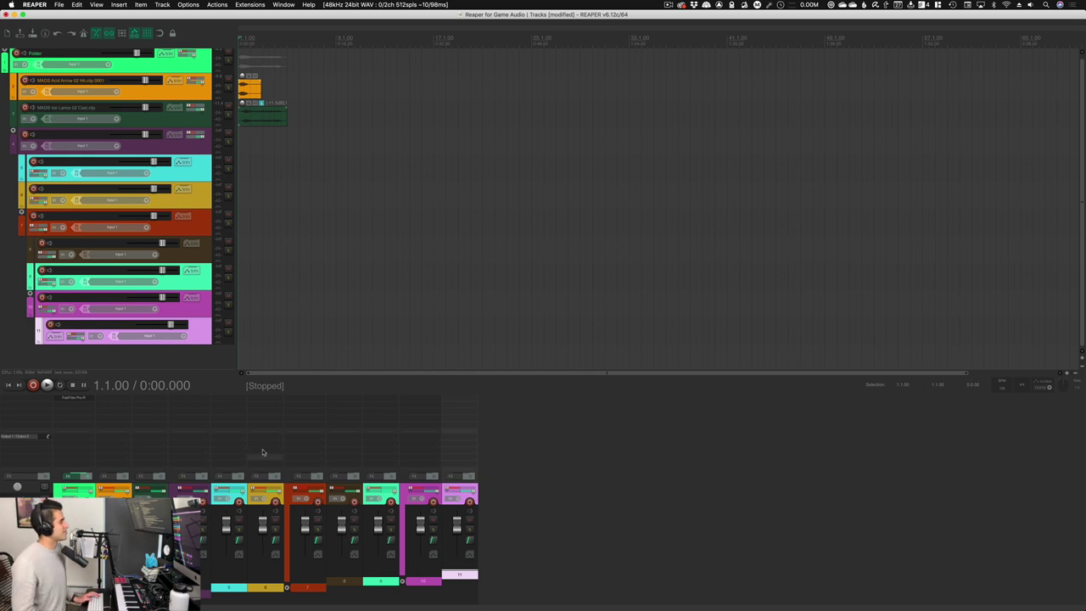
{"action": "scroll", "coordinate": [197, 167], "scroll_direction": "up", "scroll_amount": 1}
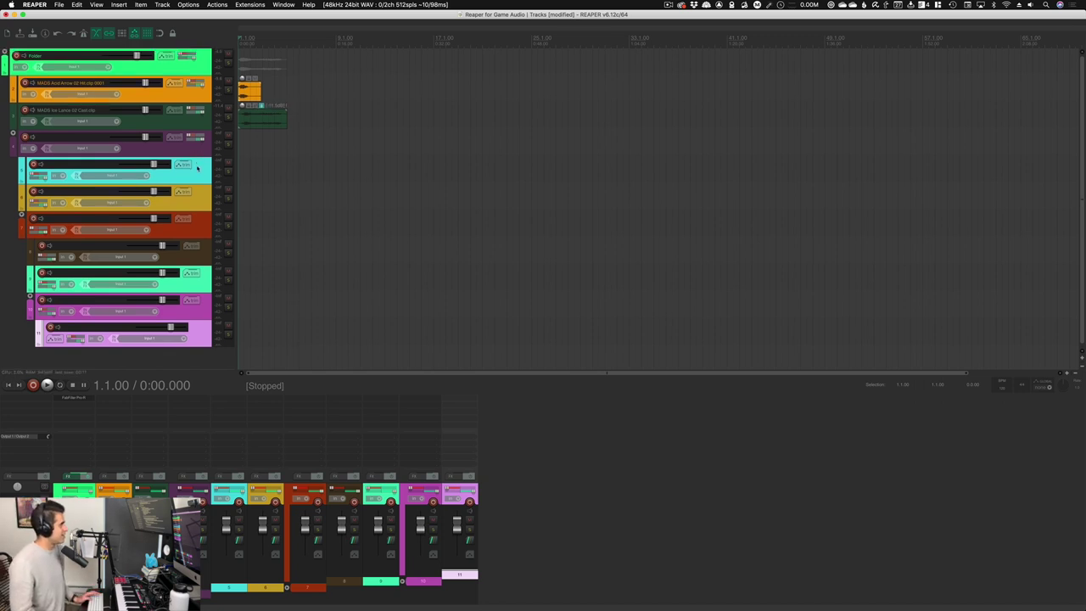
{"action": "left_click", "coordinate": [205, 101]}
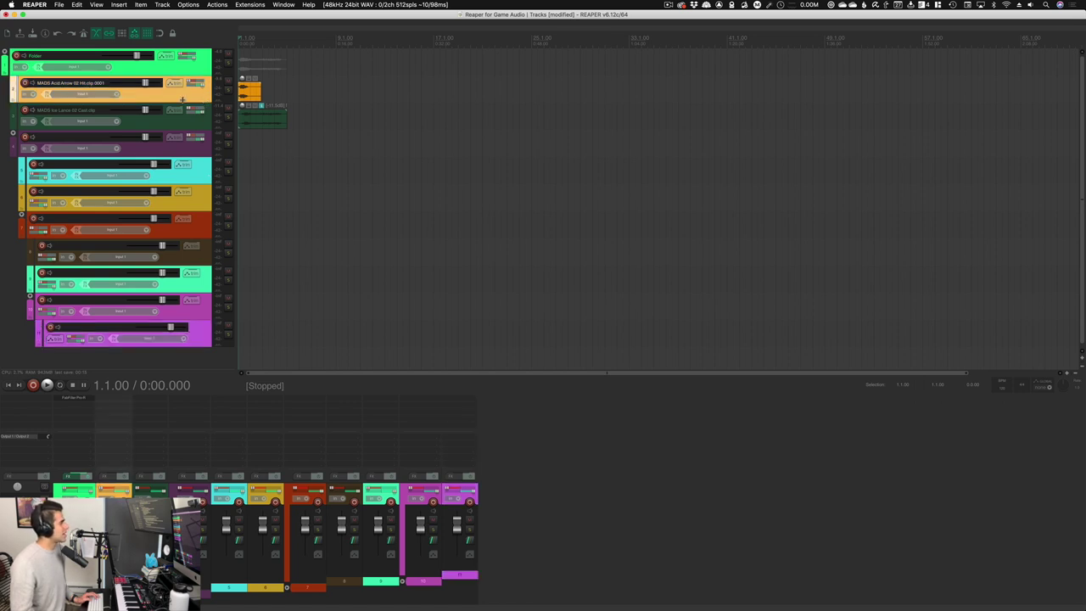
{"action": "left_click", "coordinate": [210, 174]}
{"action": "left_click", "coordinate": [204, 224]}
{"action": "left_click", "coordinate": [203, 174]}
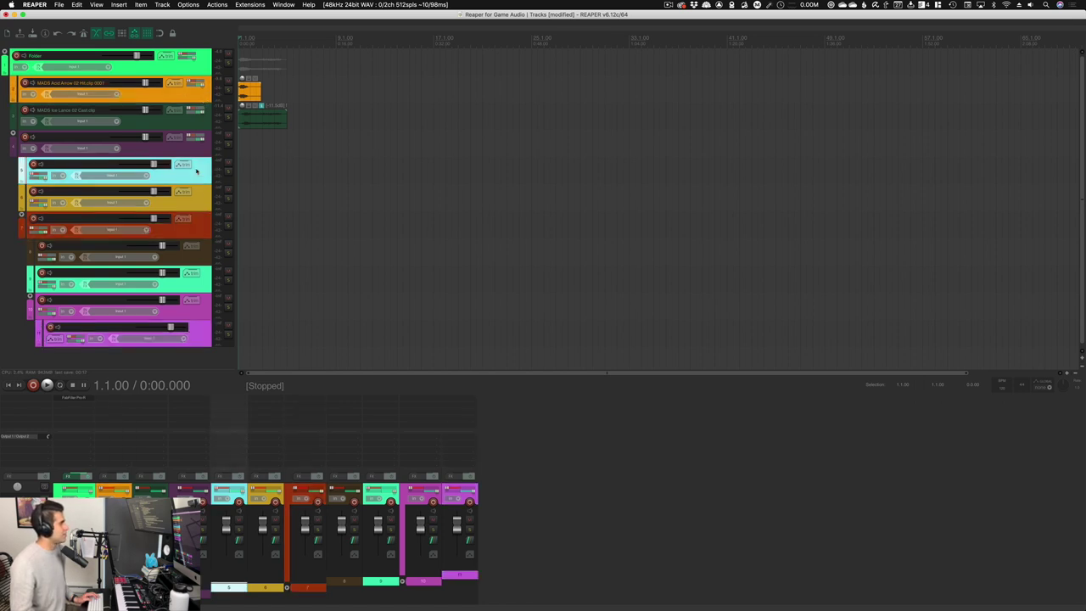
{"action": "left_click", "coordinate": [201, 207]}
- Select tracks 5 to 7 and cycle them repeatedly through different random colours, one per track
{"action": "left_click", "coordinate": [204, 220]}
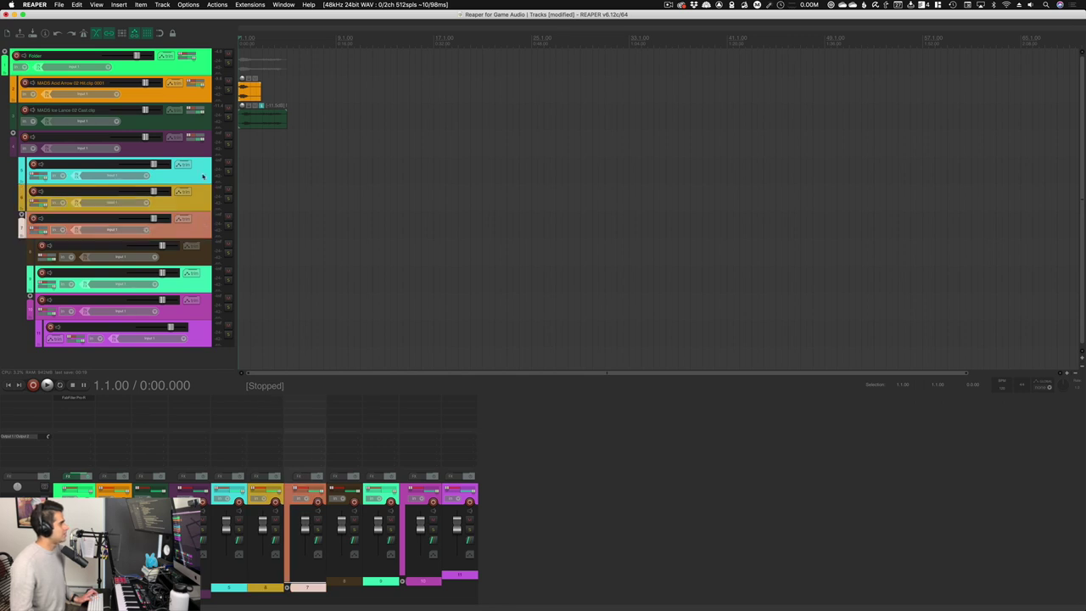
{"action": "left_click", "coordinate": [202, 176], "text": "shift"}
{"action": "key", "text": "shift+c"}
{"action": "key", "text": "shift+c"}
{"action": "key", "text": "shift+c"}
{"action": "key", "text": "shift+c"}
{"action": "key", "text": "shift+c"}
{"action": "key", "text": "shift+c"}
{"action": "key", "text": "shift+c"}
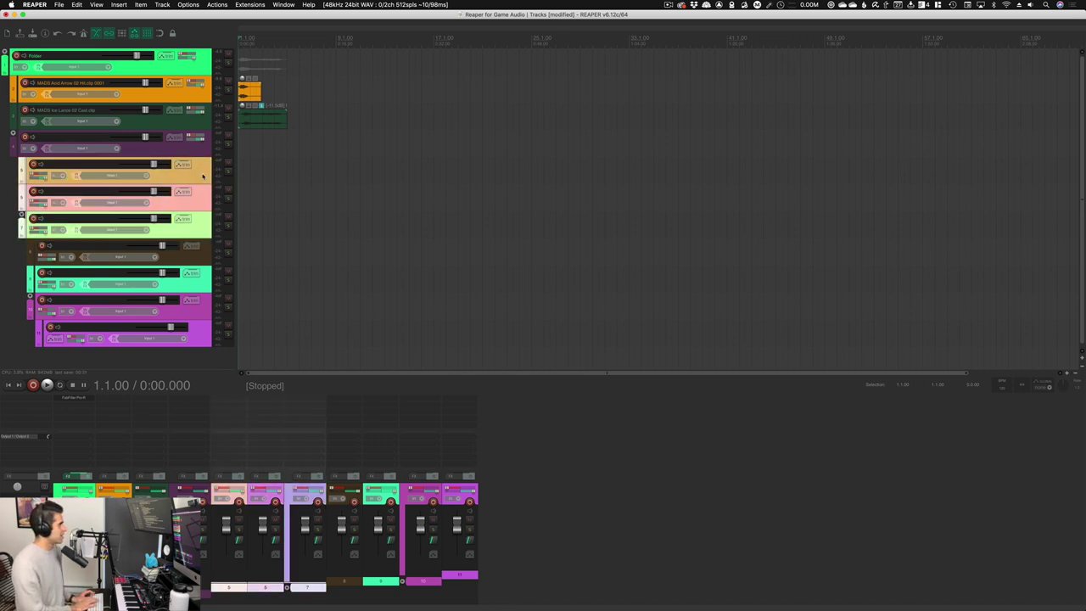
{"action": "key", "text": "shift+c"}
{"action": "key", "text": "shift+c"}
{"action": "key", "text": "shift+c"}
{"action": "key", "text": "shift+c"}
{"action": "key", "text": "shift+c"}
{"action": "key", "text": "shift+c"}
{"action": "key", "text": "shift+c"}
{"action": "key", "text": "shift+c"}
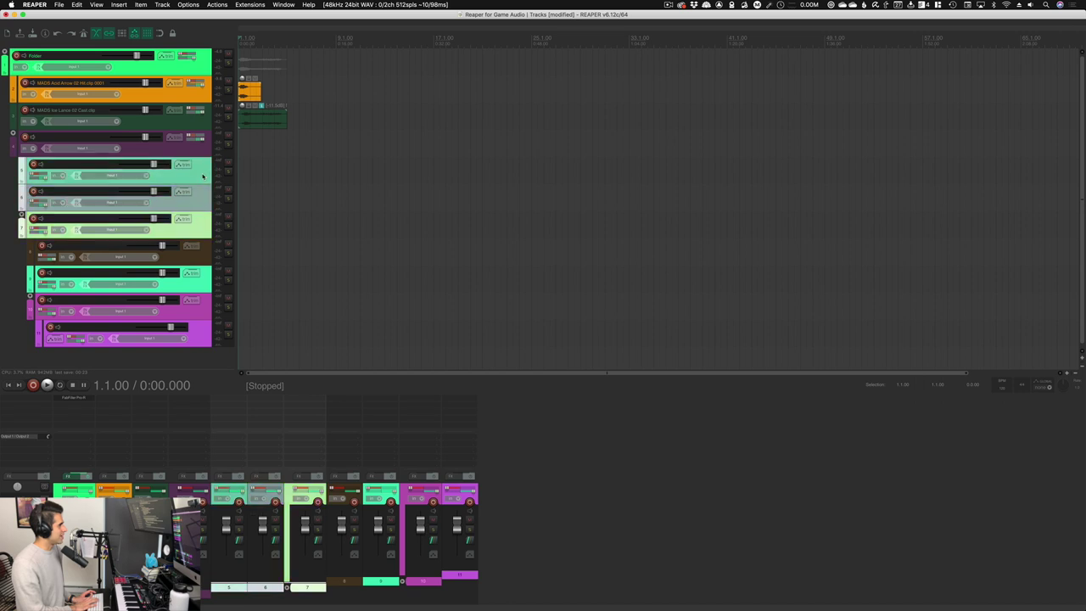
{"action": "key", "text": "shift+c"}
{"action": "key", "text": "shift+c"}
{"action": "key", "text": "shift+c"}
{"action": "key", "text": "shift+c"}
{"action": "key", "text": "shift+c"}
{"action": "key", "text": "shift+c"}
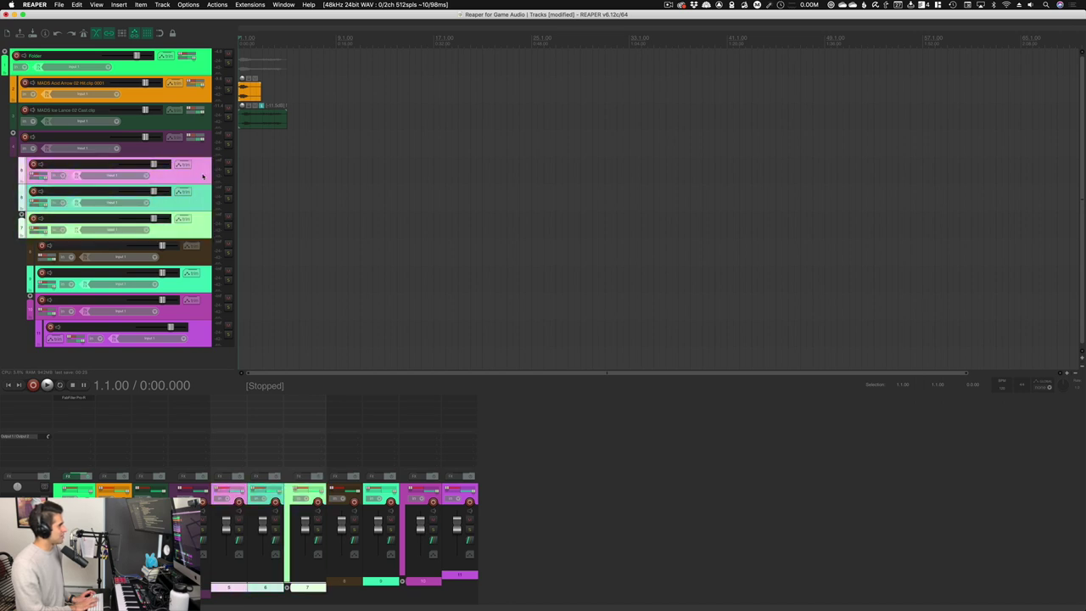
{"action": "key", "text": "shift+c"}
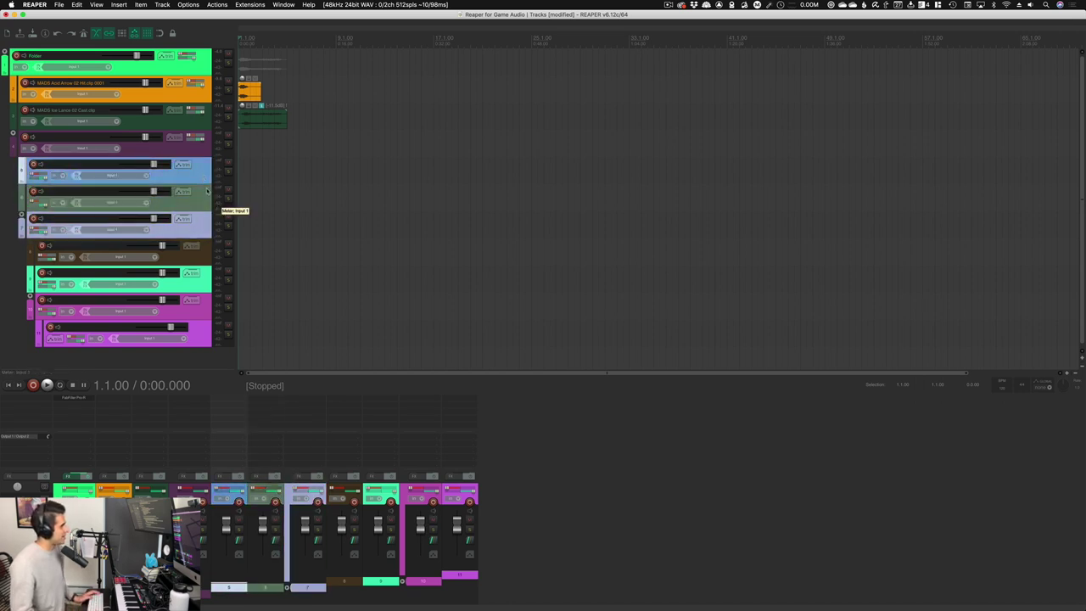
- Select tracks 2 to 11 and cycle them through shared random colours until all are purple
{"action": "left_click", "coordinate": [206, 99]}
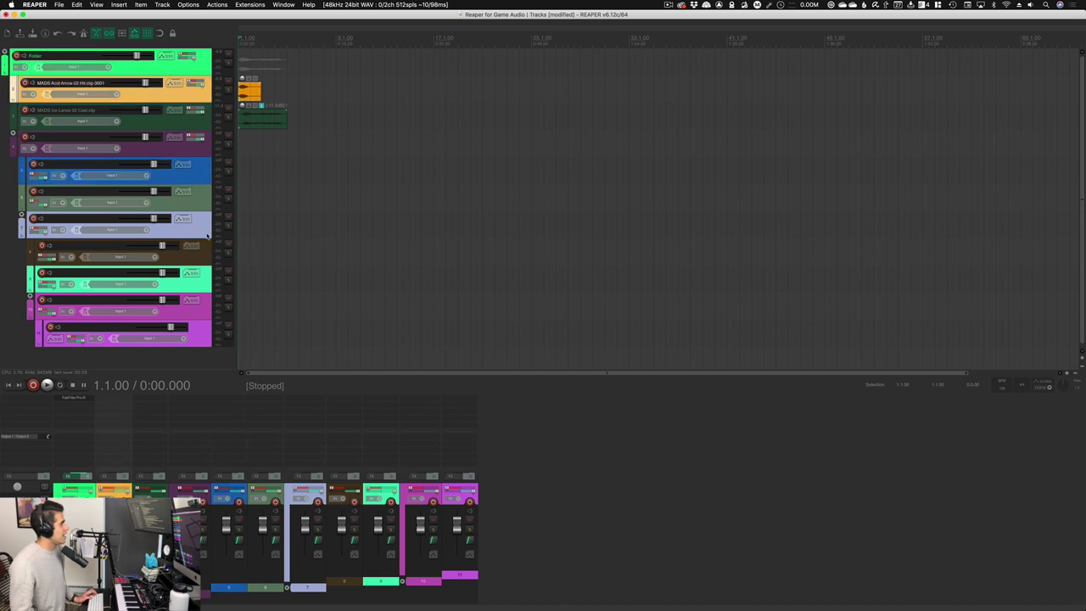
{"action": "left_click", "coordinate": [199, 340], "text": "shift"}
{"action": "key", "text": "shift+c"}
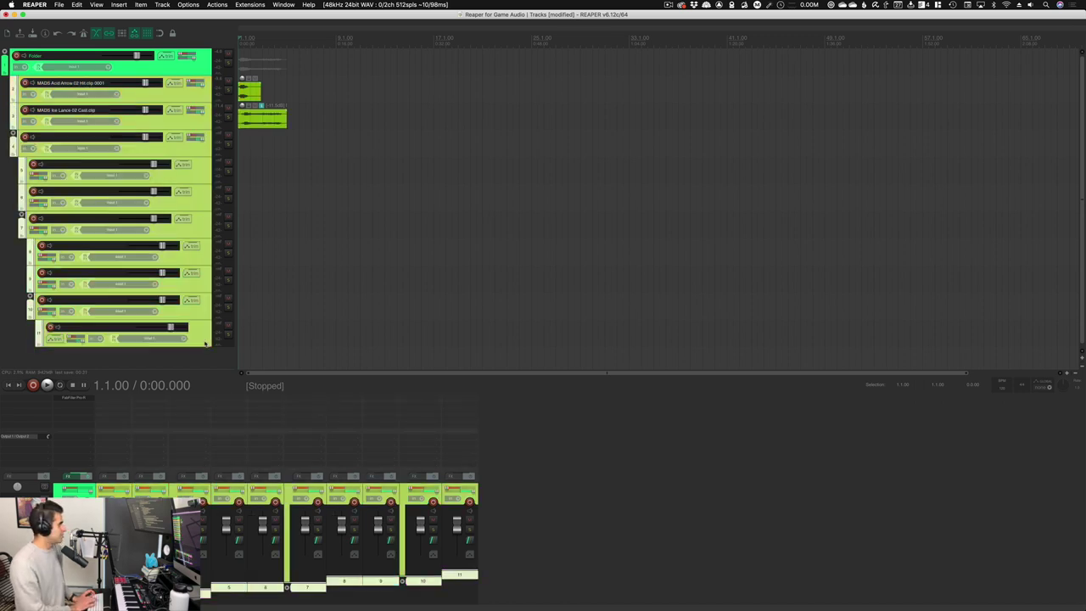
{"action": "key", "text": "shift+c"}
{"action": "key", "text": "shift+c"}
{"action": "key", "text": "shift+c"}
{"action": "key", "text": "shift+c"}
{"action": "key", "text": "shift+c"}
{"action": "key", "text": "shift+c"}
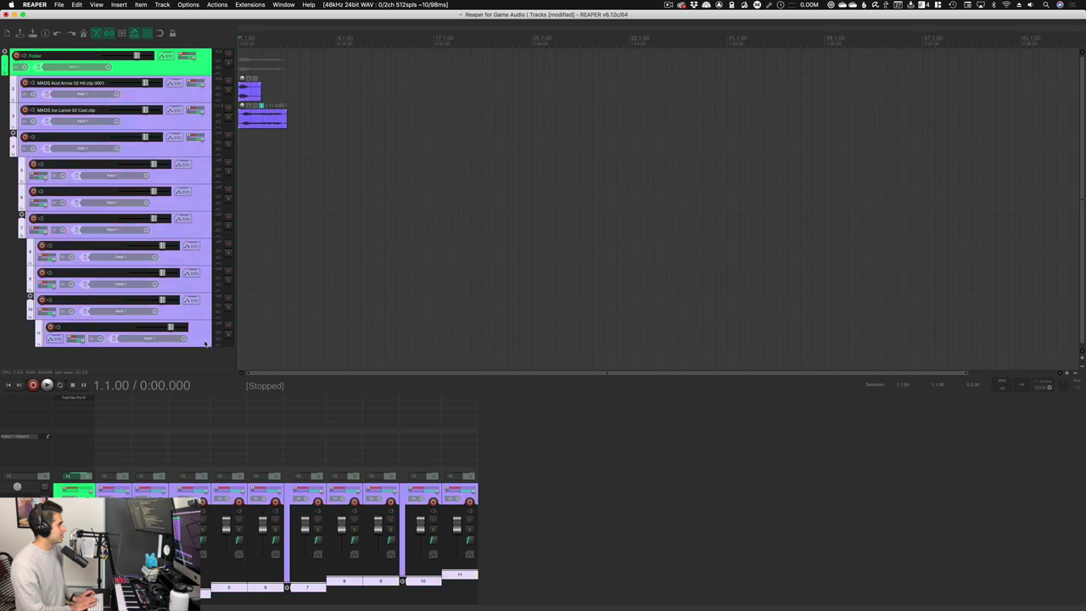
{"action": "key", "text": "shift+c"}
{"action": "key", "text": "shift+c"}
{"action": "key", "text": "shift+c"}
{"action": "key", "text": "shift+c"}
{"action": "key", "text": "shift+c"}
{"action": "key", "text": "shift+c"}
{"action": "key", "text": "shift+c"}
{"action": "key", "text": "shift+c"}
{"action": "key", "text": "shift+c"}
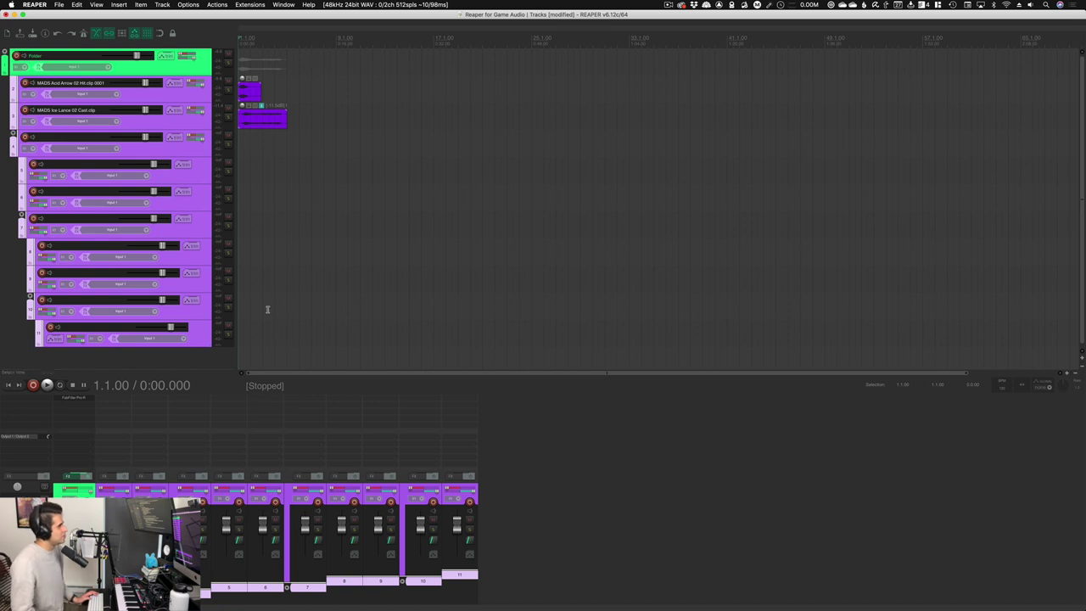
{"action": "left_click", "coordinate": [211, 344]}
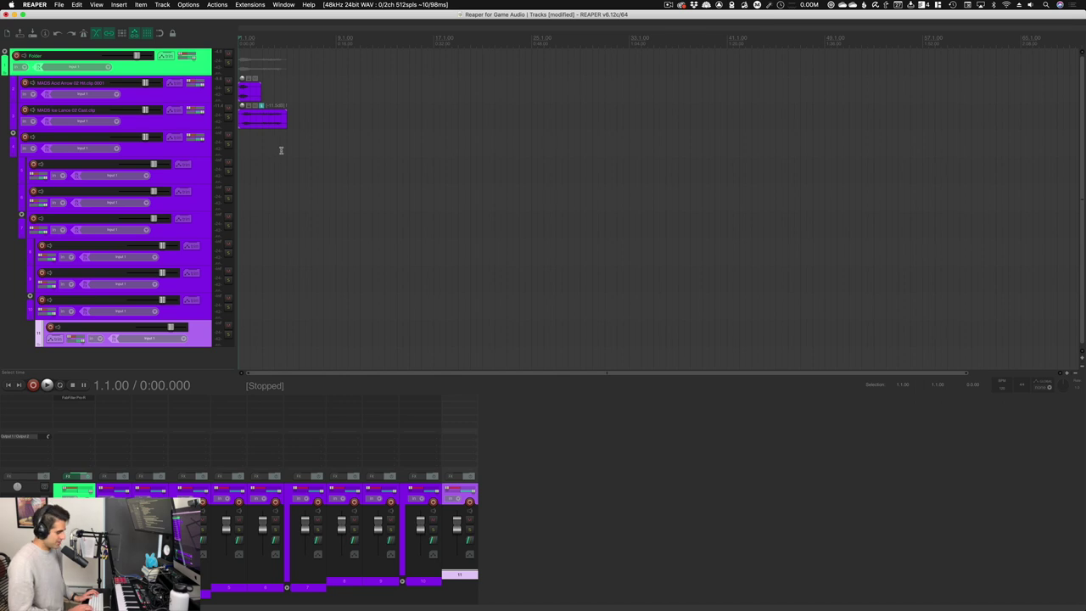
- Open the Actions list, filter it by "track color" and find the Track colour actions
{"action": "key", "text": "shift+slash"}
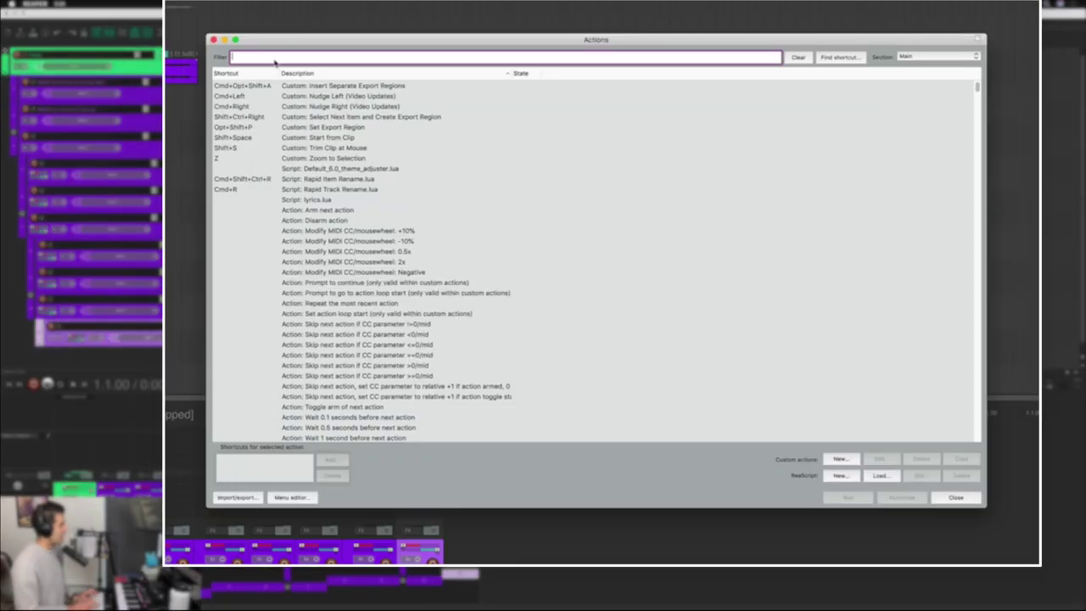
{"action": "type", "text": "14"}
{"action": "type", "text": "rack c"}
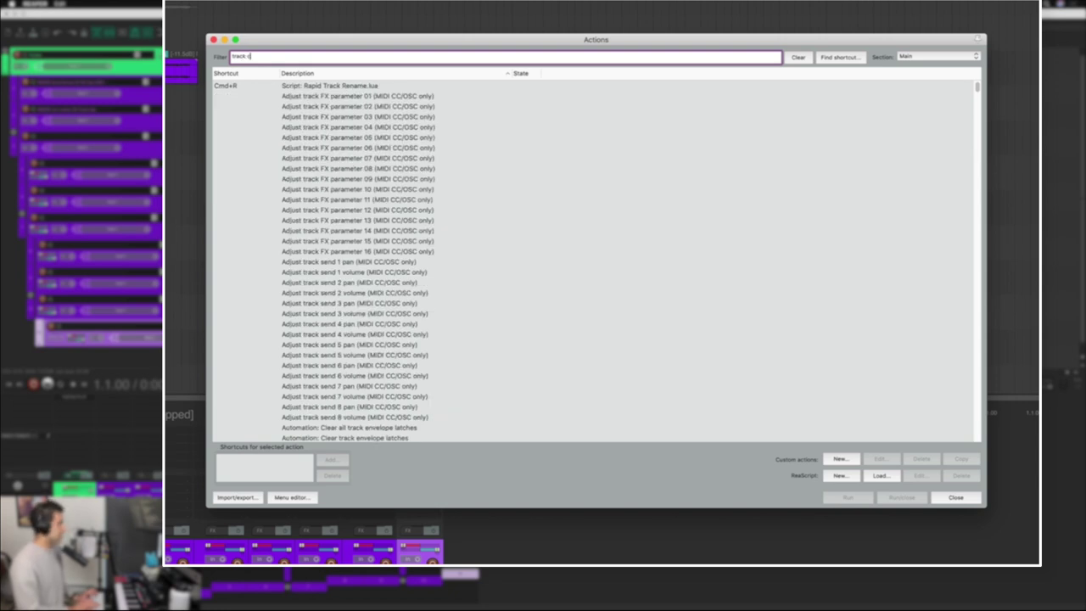
{"action": "type", "text": "olor"}
{"action": "scroll", "coordinate": [369, 339], "scroll_direction": "down", "scroll_amount": 10}
- Examine the shortcuts assigned to the Track actions Set to one random color and Set to random colors
{"action": "left_click", "coordinate": [364, 415]}
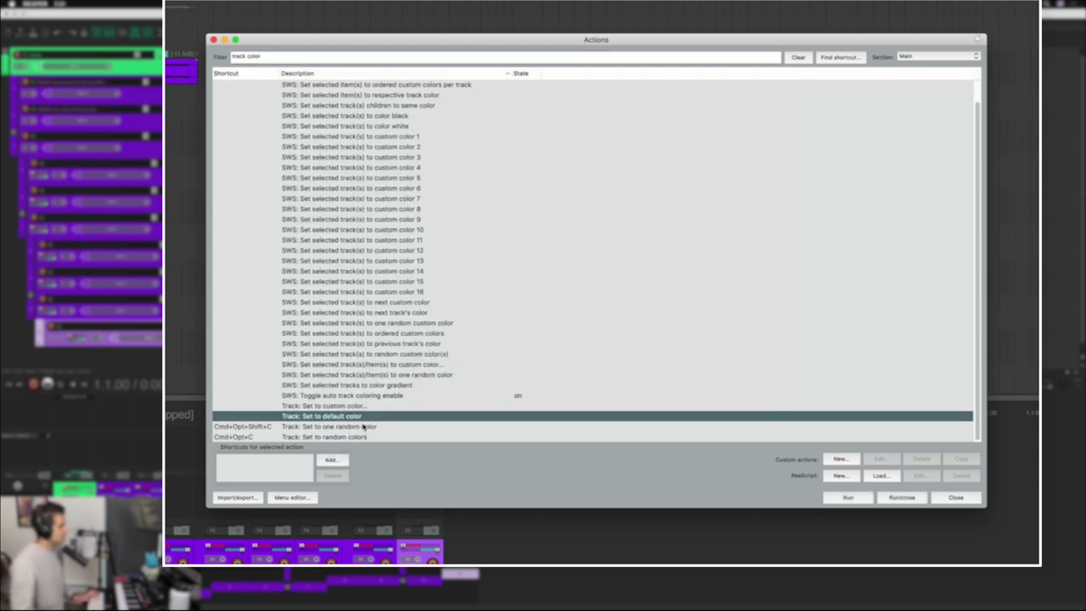
{"action": "left_click", "coordinate": [361, 437]}
{"action": "left_click", "coordinate": [363, 426]}
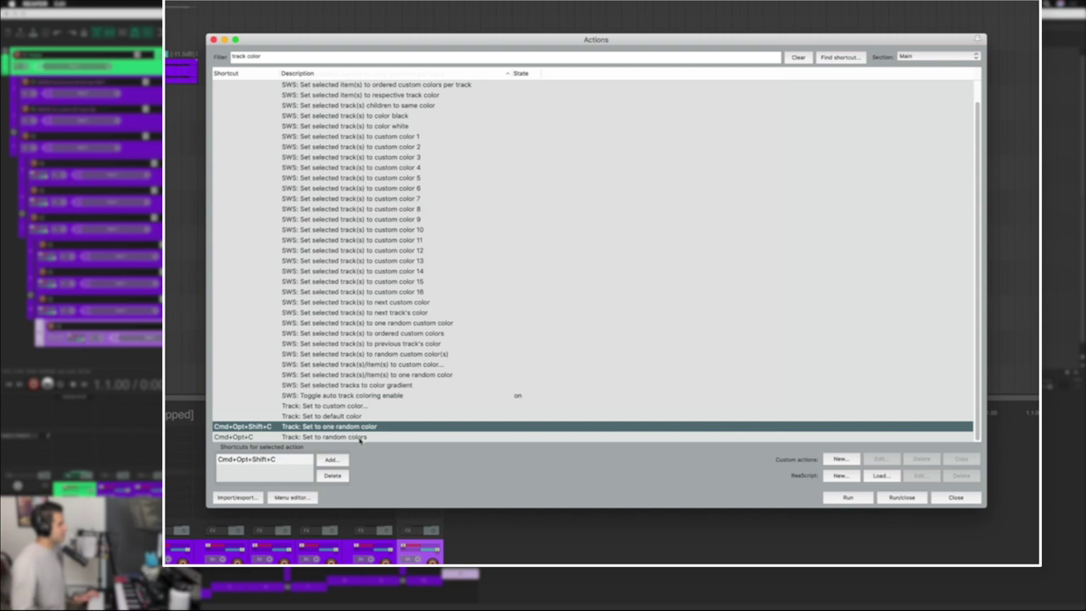
{"action": "scroll", "coordinate": [349, 327], "scroll_direction": "up", "scroll_amount": 1}
{"action": "scroll", "coordinate": [361, 136], "scroll_direction": "down", "scroll_amount": 1}
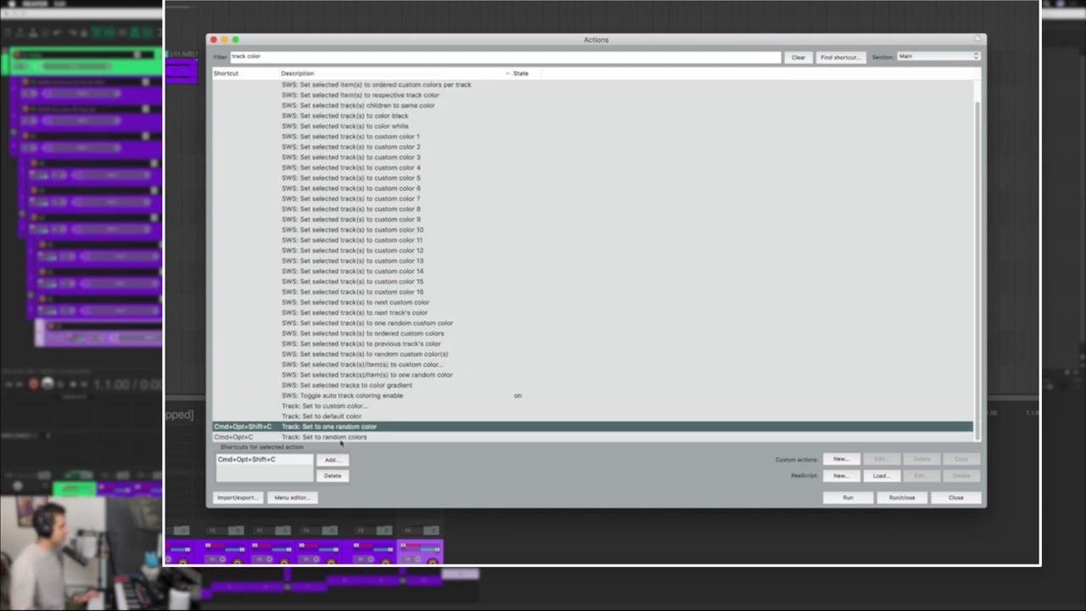
{"action": "left_click", "coordinate": [342, 437]}
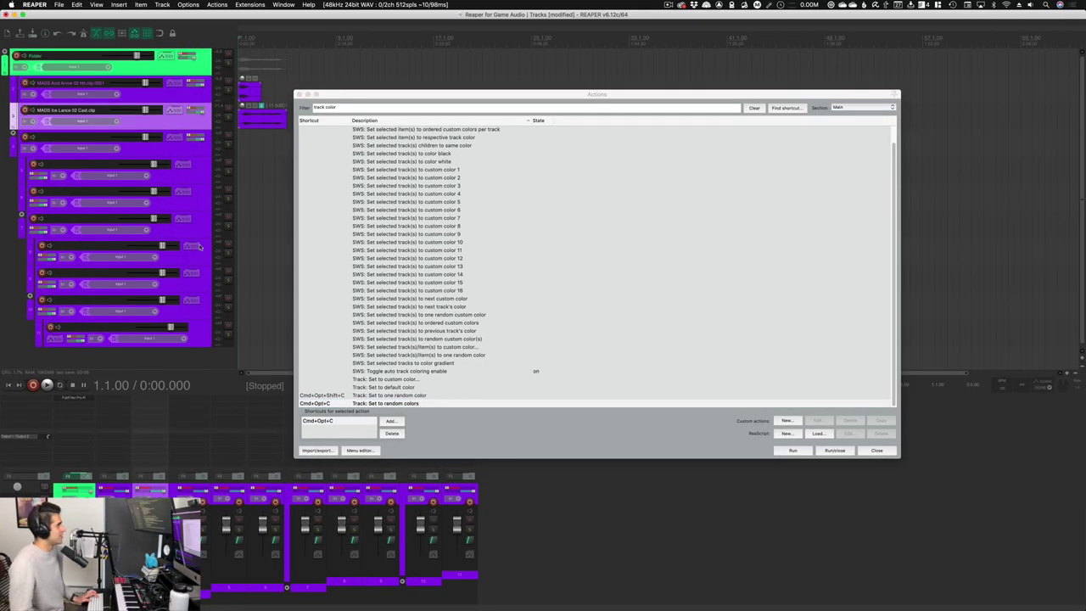
- Apply Set to random colors repeatedly to tracks 3 to 9 so that each gets its own colour
{"action": "key", "text": "super+alt+c"}
{"action": "key", "text": "super+alt+c"}
{"action": "key", "text": "super+alt+c"}
{"action": "key", "text": "super+alt+c"}
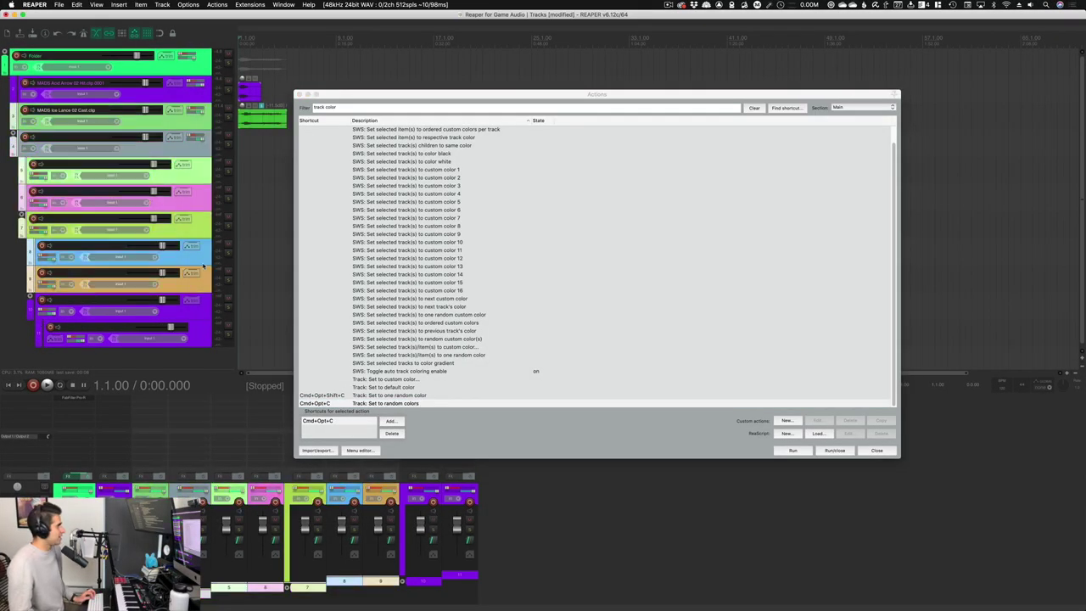
{"action": "key", "text": "super+alt+c"}
{"action": "key", "text": "super+alt+c"}
{"action": "key", "text": "super+alt+c"}
{"action": "key", "text": "super+alt+c"}
{"action": "key", "text": "super+alt+c"}
{"action": "key", "text": "super+alt+c"}
{"action": "key", "text": "super+alt+c"}
{"action": "key", "text": "super+alt+c"}
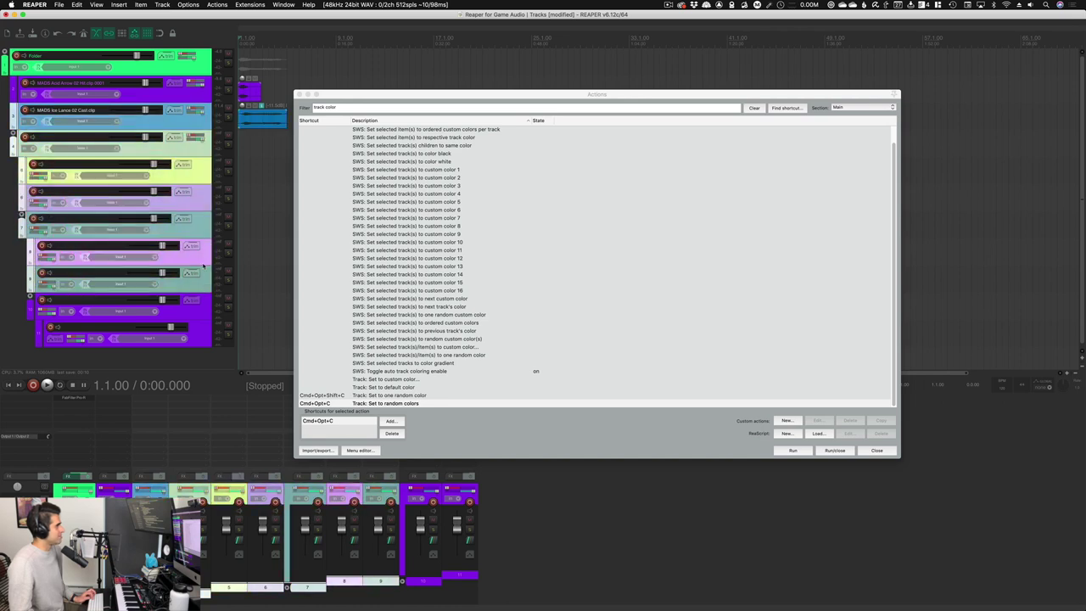
{"action": "key", "text": "super+alt+c"}
- Apply Set to one random color repeatedly to tracks 3 to 9, ending on a shared light green
{"action": "left_click", "coordinate": [391, 396]}
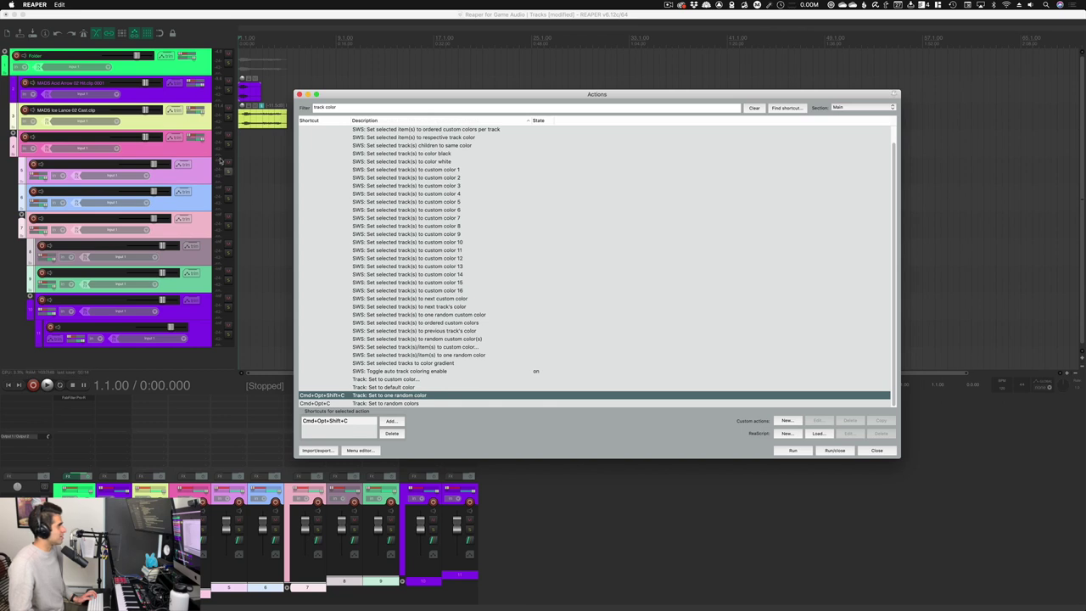
{"action": "left_click", "coordinate": [196, 217]}
{"action": "left_click", "coordinate": [196, 294], "text": "shift"}
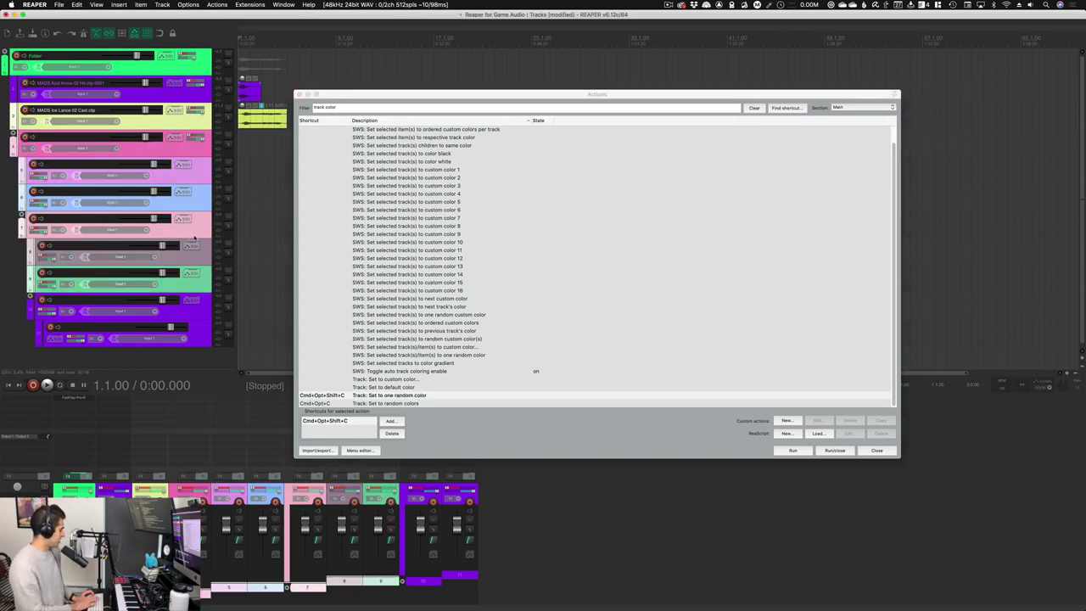
{"action": "key", "text": "super+alt+shift+c"}
{"action": "key", "text": "super+alt+shift+c"}
{"action": "key", "text": "super+alt+shift+c"}
{"action": "key", "text": "super+alt+shift+c"}
{"action": "key", "text": "super+alt+shift+c"}
{"action": "key", "text": "super+alt+shift+c"}
{"action": "key", "text": "super+alt+shift+c"}
{"action": "key", "text": "super+alt+shift+c"}
{"action": "key", "text": "super+alt+shift+c"}
{"action": "key", "text": "super+alt+shift+c"}
{"action": "key", "text": "super+alt+shift+c"}
{"action": "key", "text": "super+alt+shift+c"}
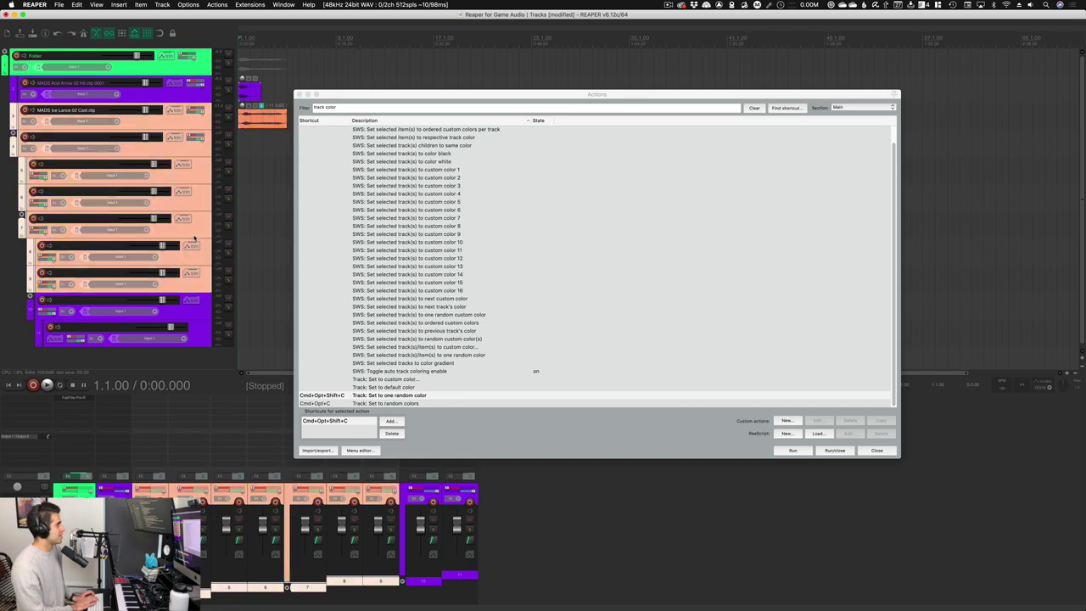
{"action": "key", "text": "super+alt+shift+c"}
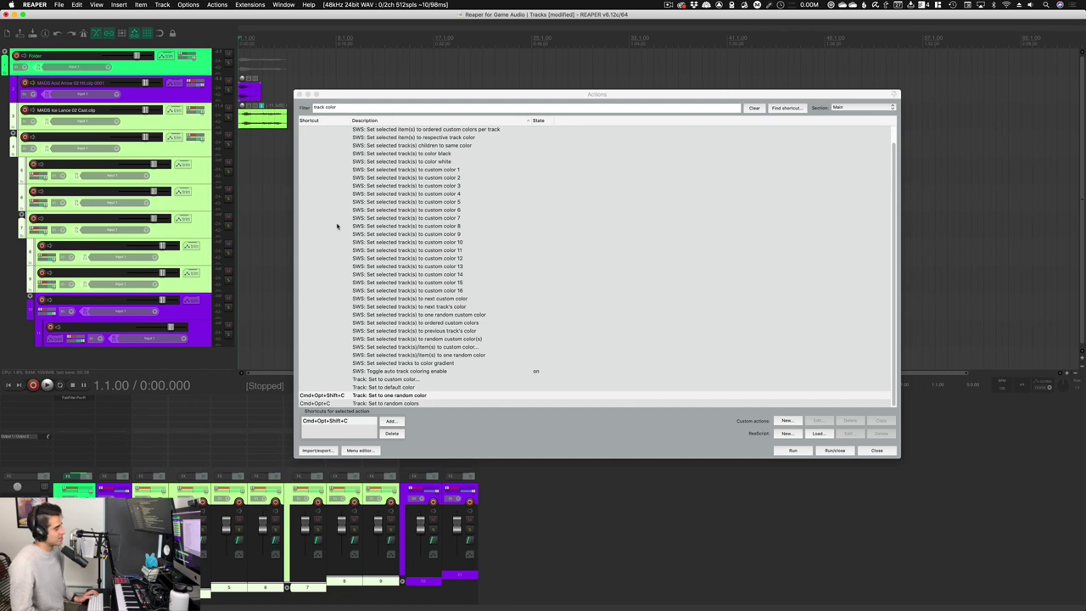
- Set tracks 3 to 11 to one random colour, and give tracks 2 to 11 a new shared random colour
{"action": "left_click", "coordinate": [188, 204]}
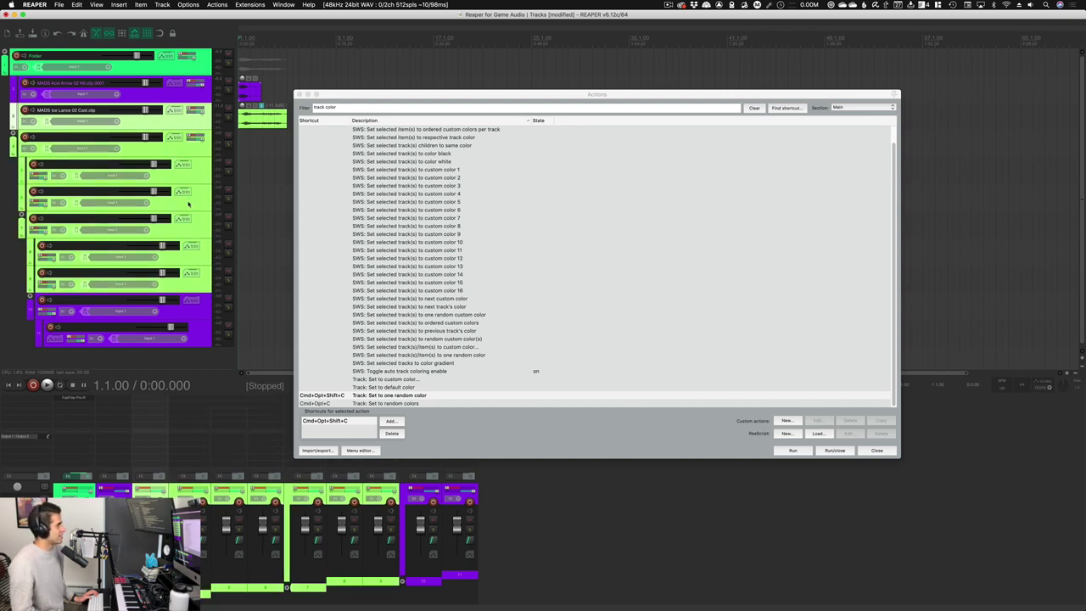
{"action": "left_click", "coordinate": [192, 145]}
{"action": "left_click", "coordinate": [194, 125]}
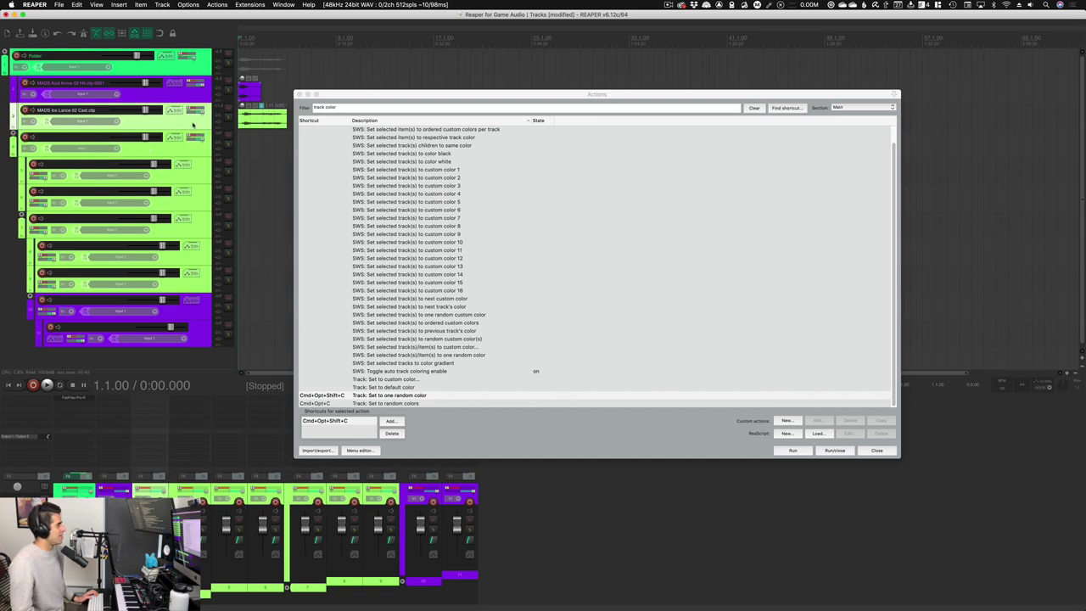
{"action": "left_click", "coordinate": [204, 338], "text": "shift"}
{"action": "key", "text": "super+z"}
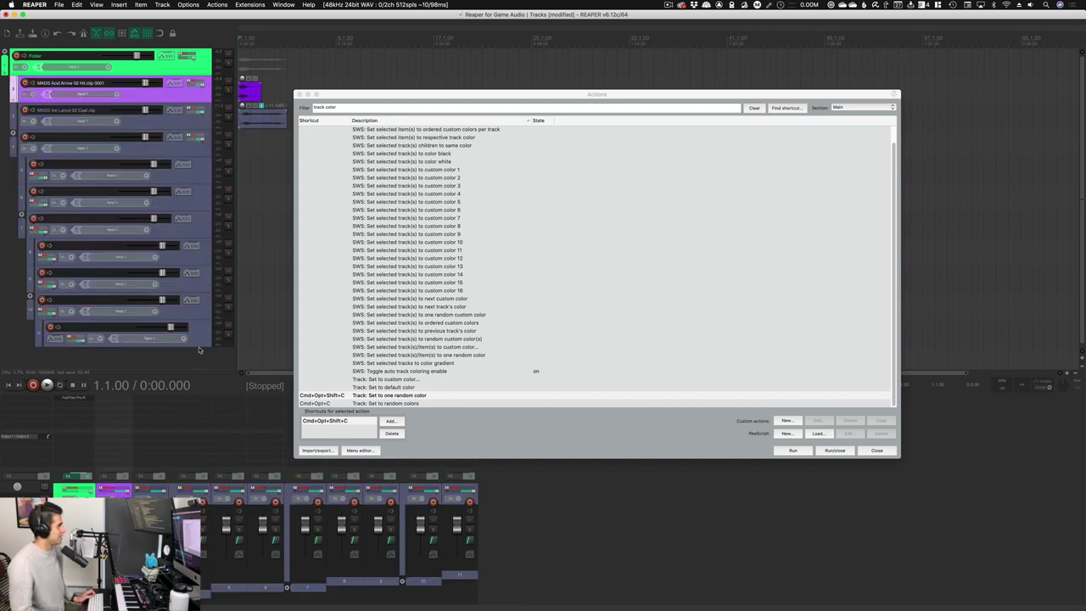
{"action": "left_click", "coordinate": [198, 340], "text": "shift"}
{"action": "key", "text": "super+z"}
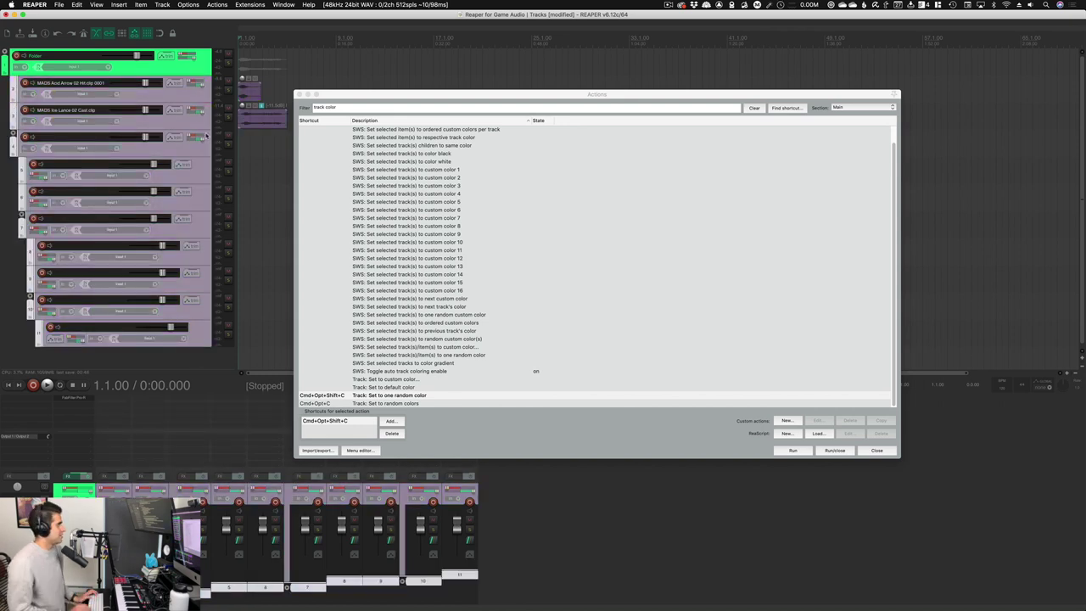